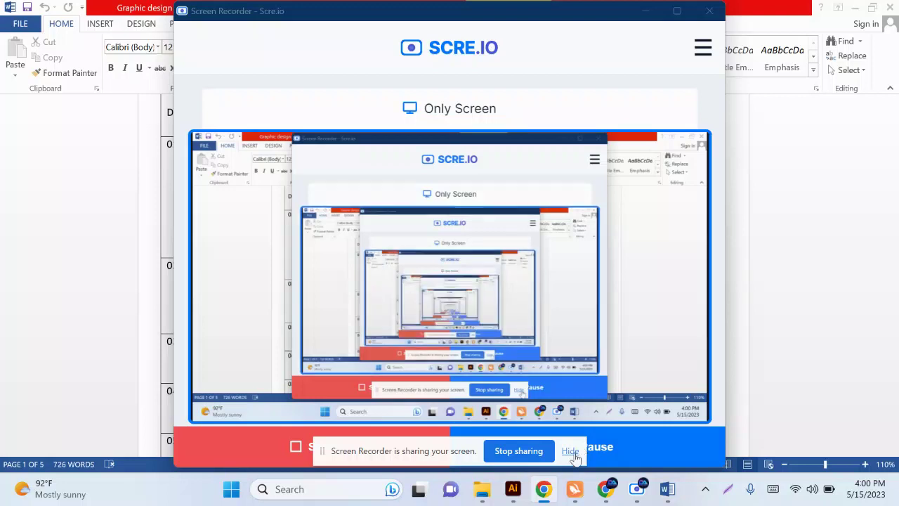
Hide the Scre.io sharing notice and minimise the recorder to reveal the Word document
click(572, 451)
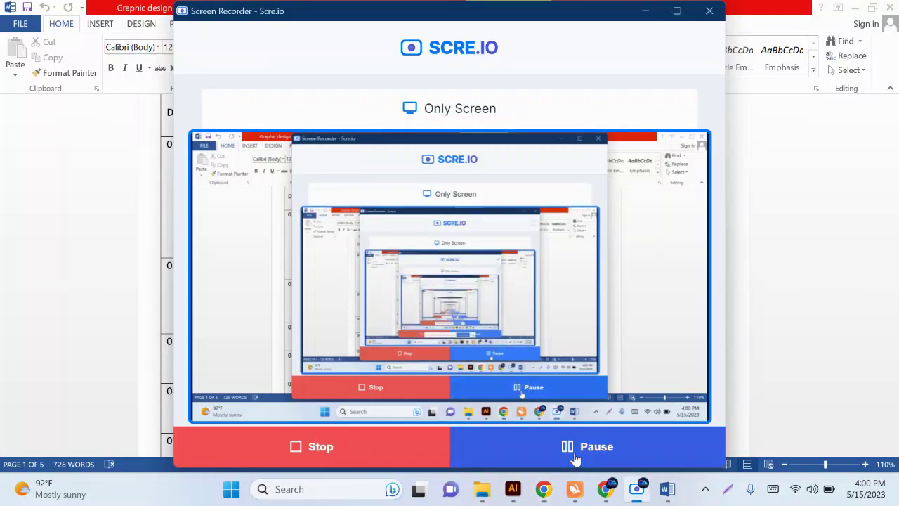
click(646, 12)
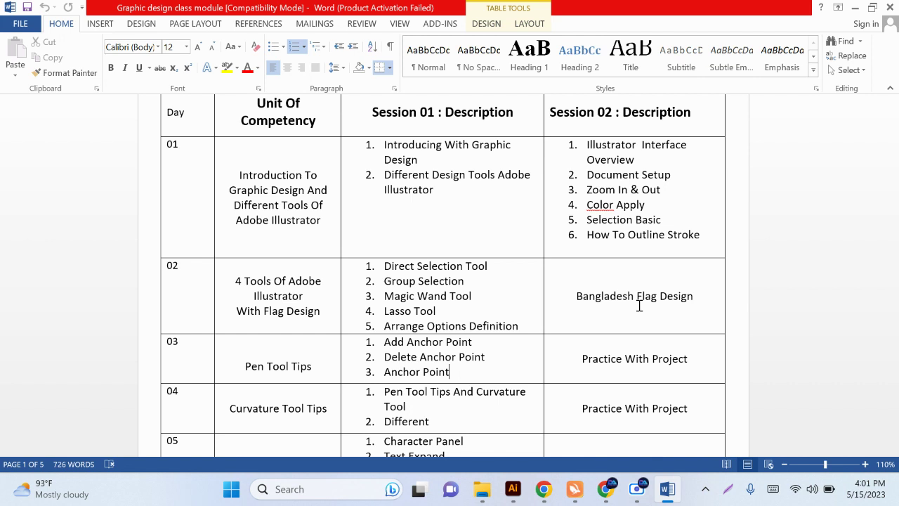
Highlight the Day 02 topics, from Direct Selection Tool through Arrange Options Definition
drag(491, 267, 376, 265)
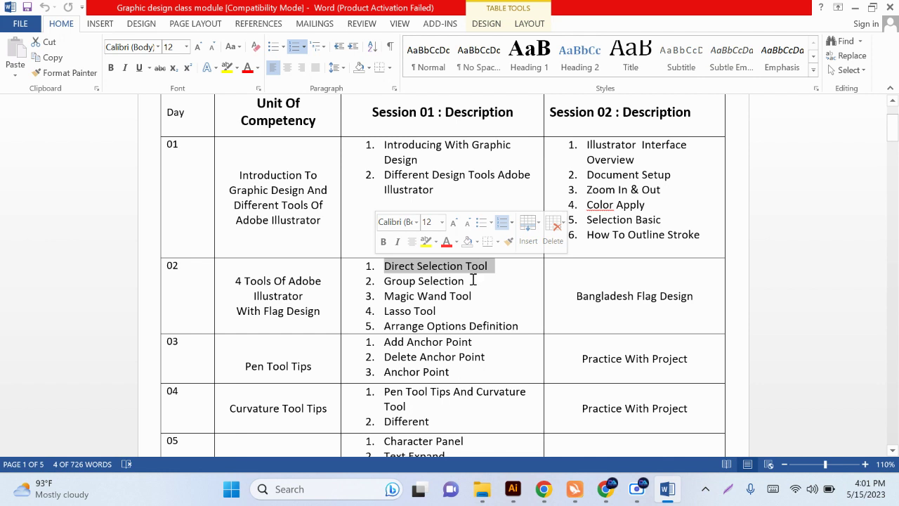
drag(481, 290, 383, 281)
drag(437, 311, 383, 310)
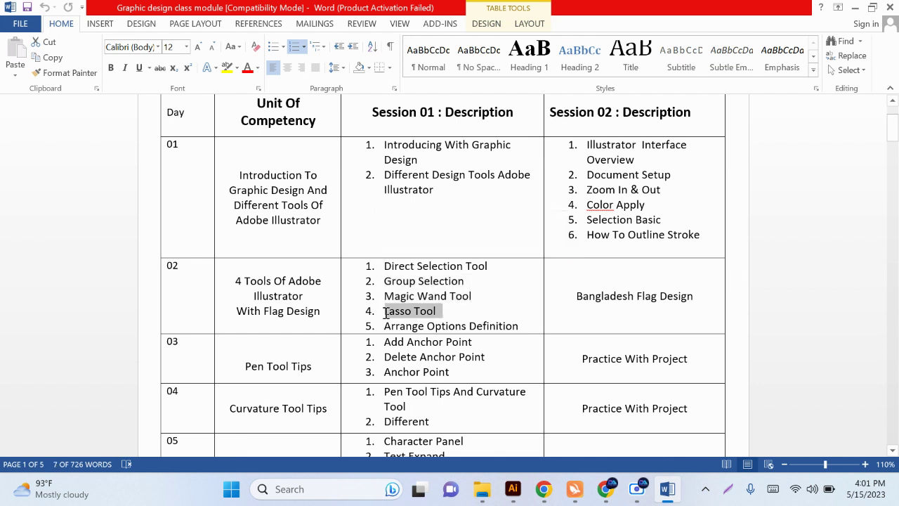
drag(524, 326, 396, 337)
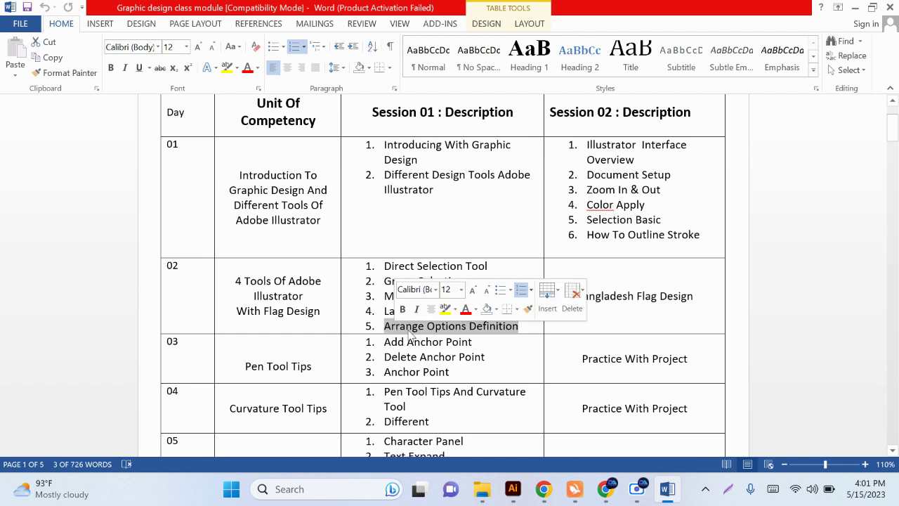
Highlight the Bangladesh Flag Design lesson, then minimise Word and switch to Illustrator
click(694, 301)
drag(697, 299, 577, 298)
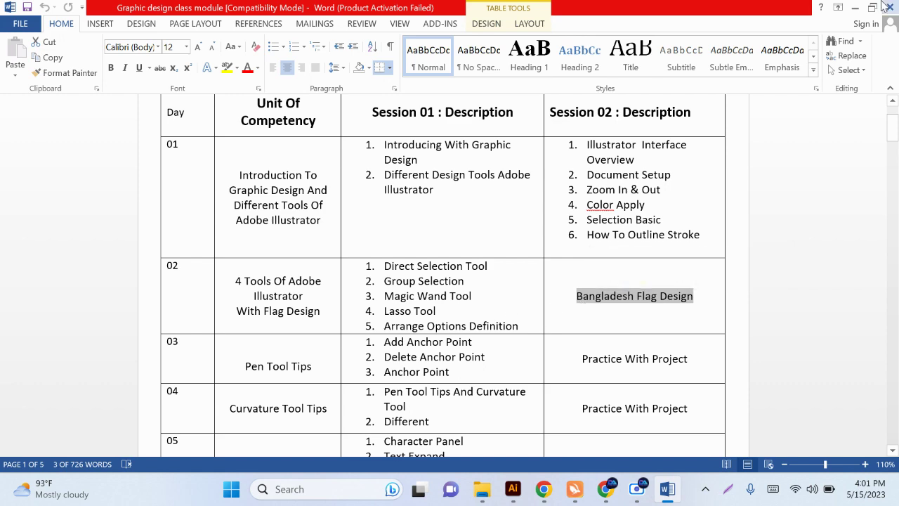
click(855, 7)
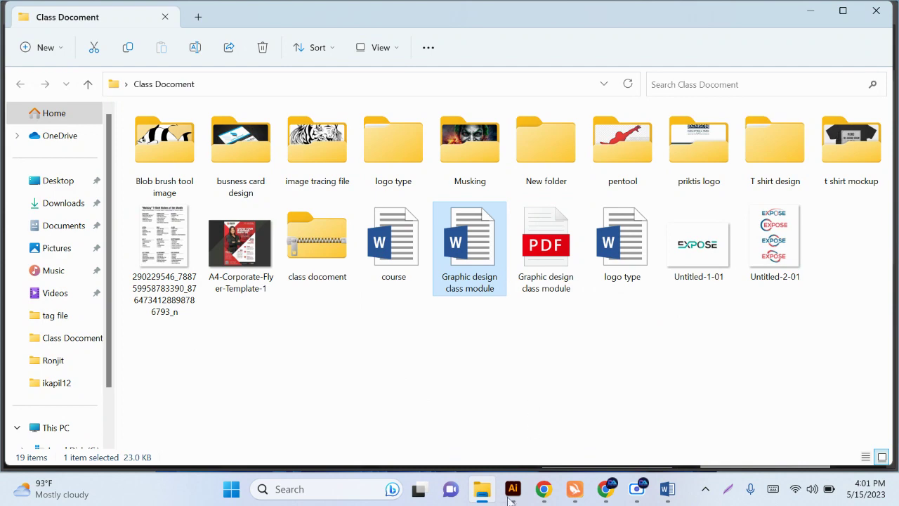
click(513, 489)
Create a new B4 document (1031.811 × 728.504 pt) from the Art & Illustration presets
click(73, 13)
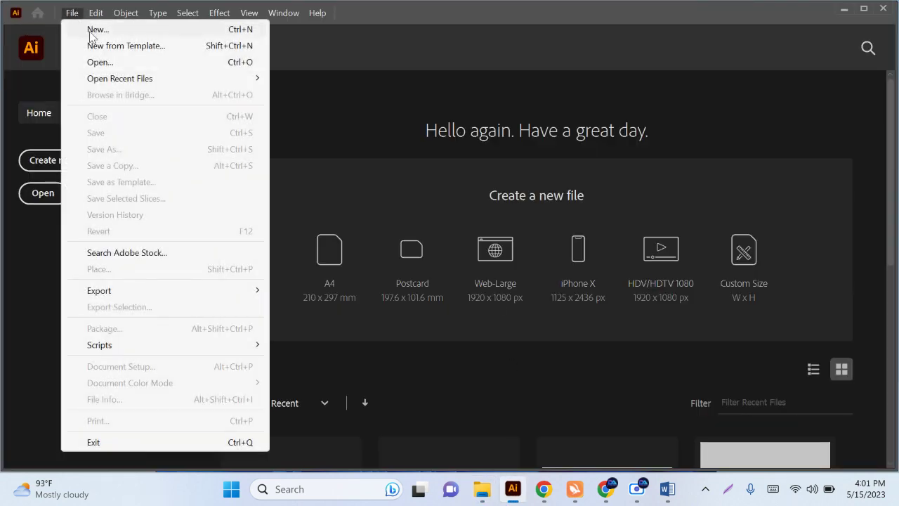
click(99, 30)
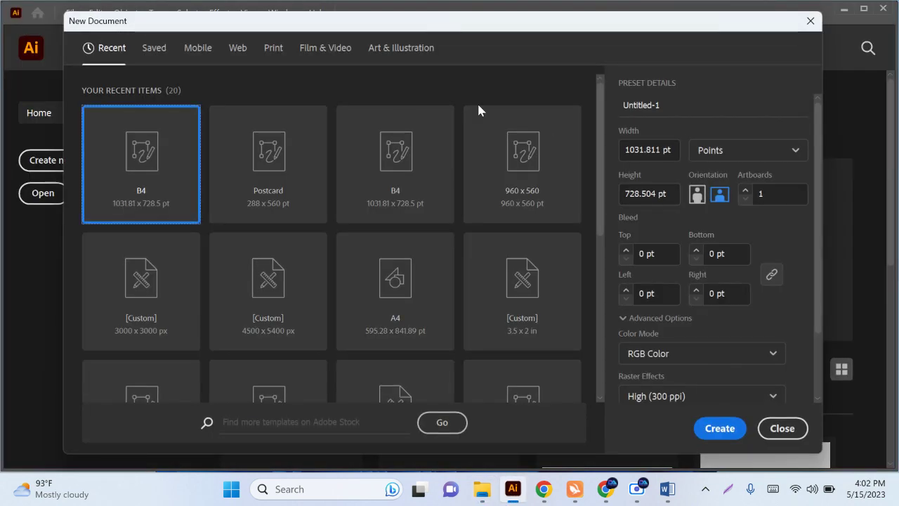
click(387, 50)
scroll(504, 346, down, 2)
scroll(503, 346, down, 2)
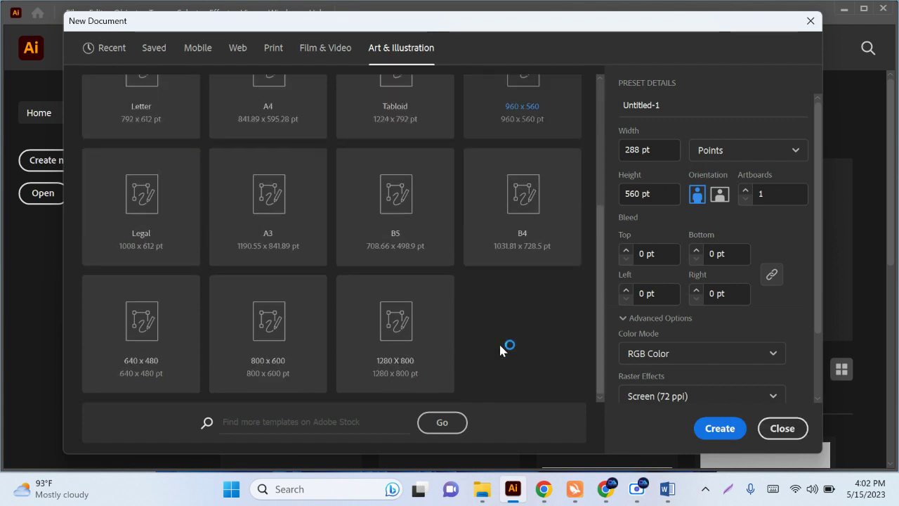
click(556, 217)
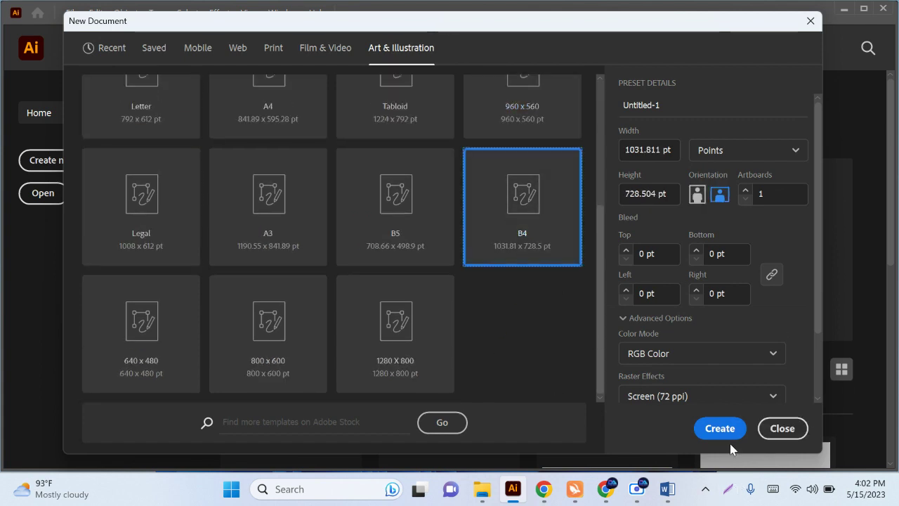
click(730, 436)
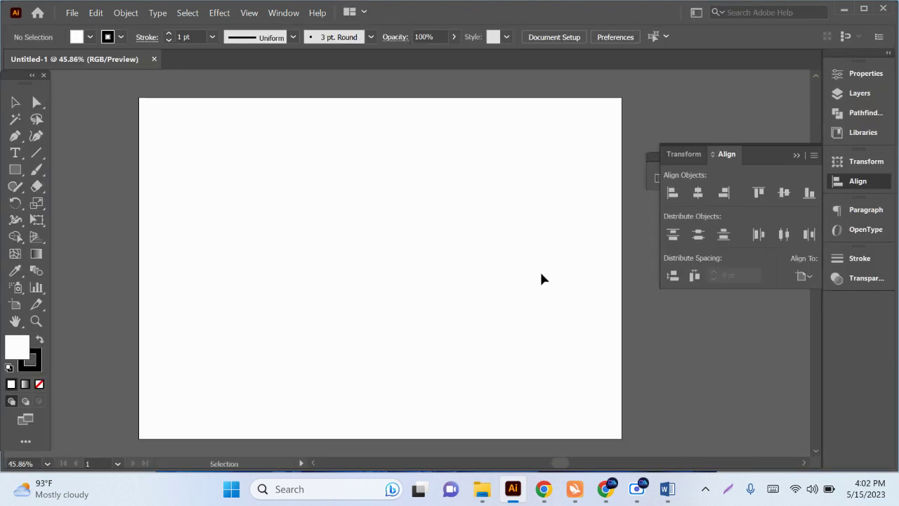
Draw a rectangle near the artboard's top left with a red fill and no stroke
scroll(541, 278, up, 1)
scroll(521, 269, up, 1)
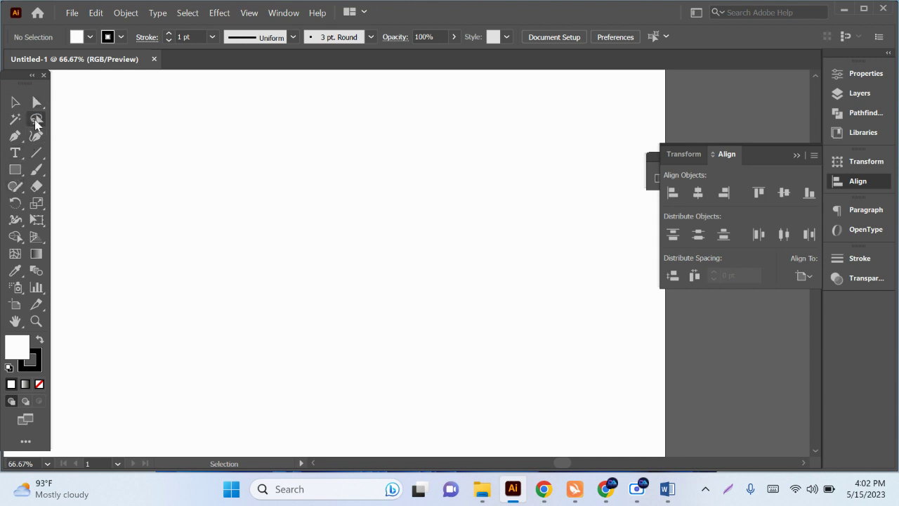
click(12, 176)
drag(141, 126, 291, 217)
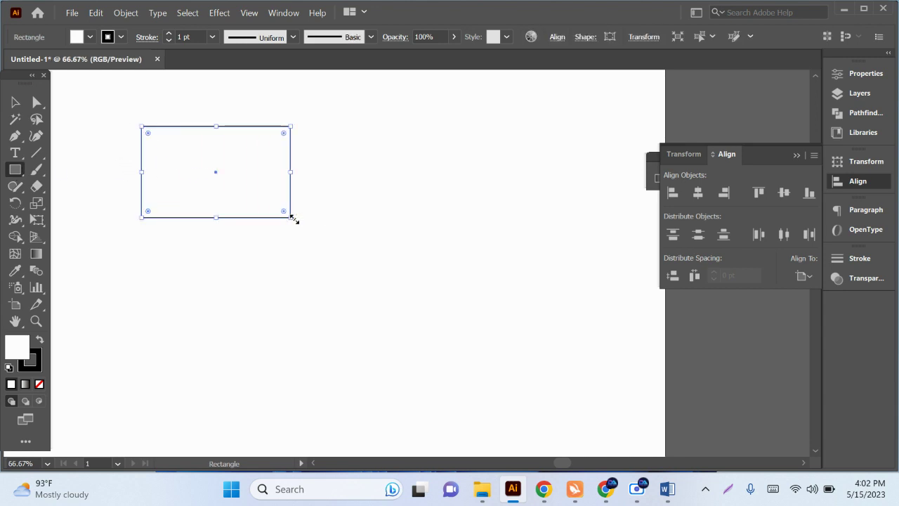
click(90, 36)
click(118, 61)
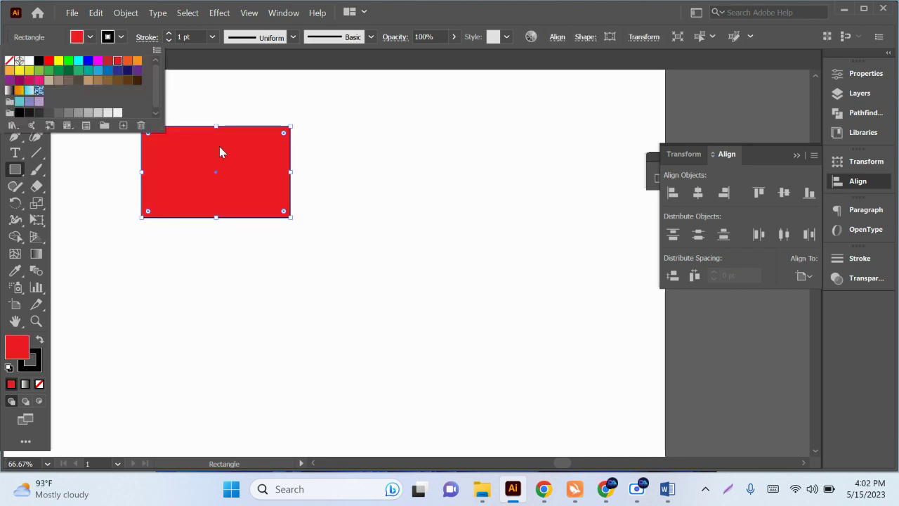
click(120, 37)
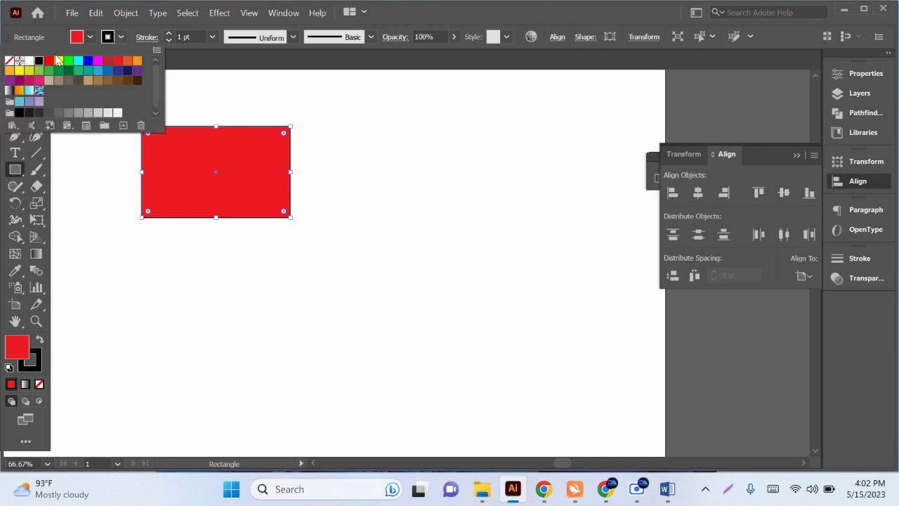
click(9, 61)
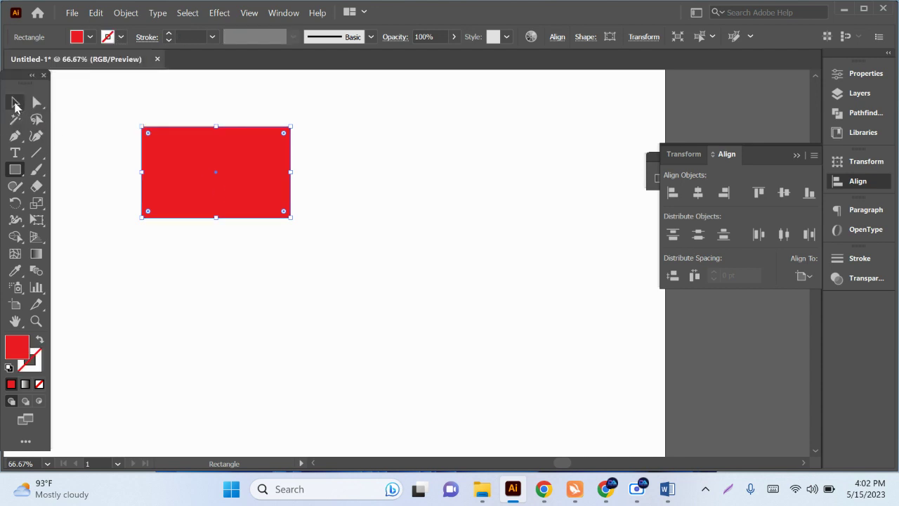
click(16, 104)
Move the rectangle toward the artboard centre and change its fill to orange
mouse_move(236, 191)
mouse_down()
mouse_move(371, 235)
mouse_move(313, 280)
mouse_up()
scroll(283, 267, up, 1)
scroll(283, 267, up, 2)
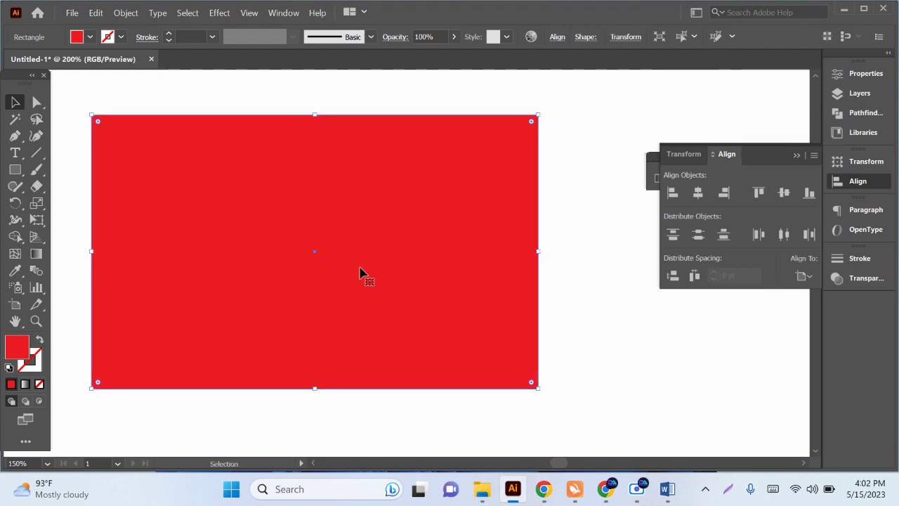
click(556, 290)
scroll(369, 257, down, 2)
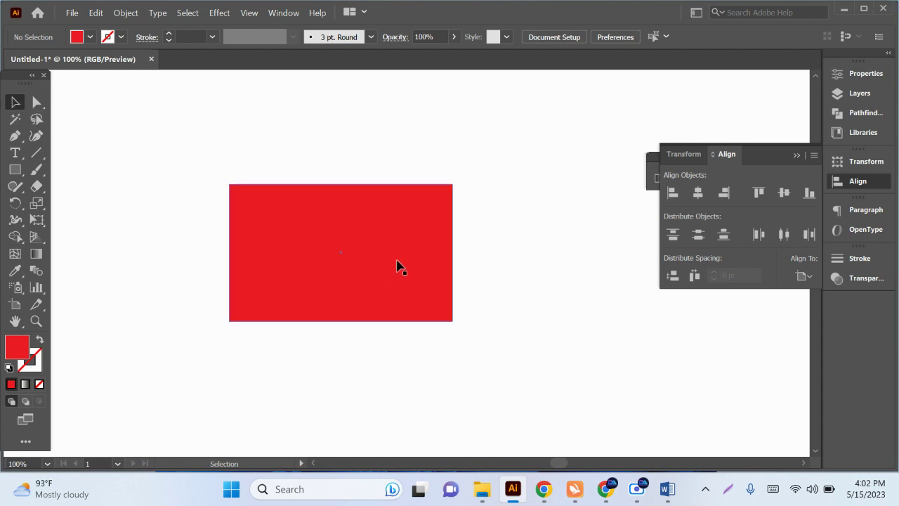
mouse_move(349, 252)
mouse_down()
mouse_move(247, 277)
mouse_move(348, 264)
mouse_up()
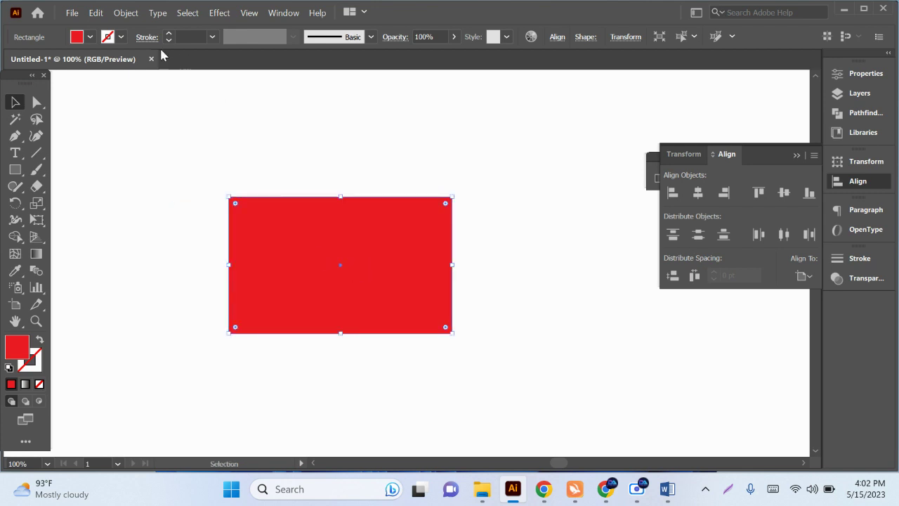
click(83, 40)
click(107, 59)
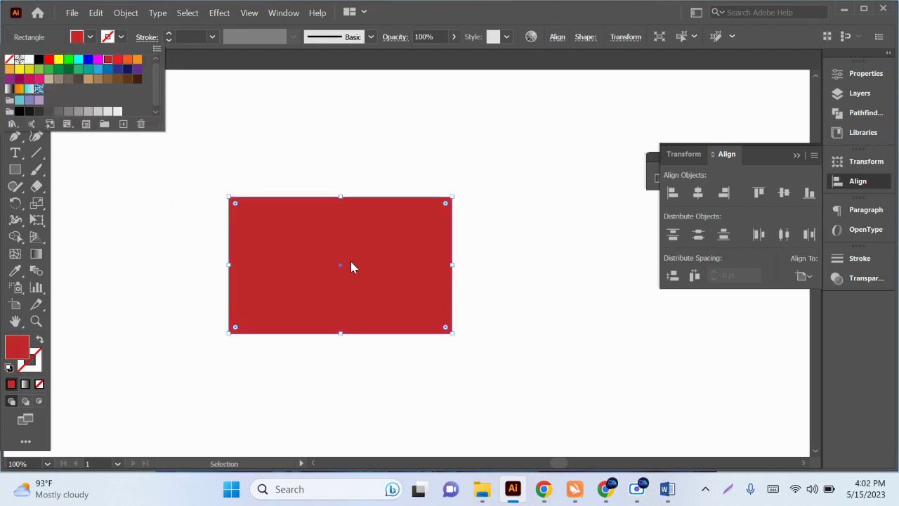
click(137, 59)
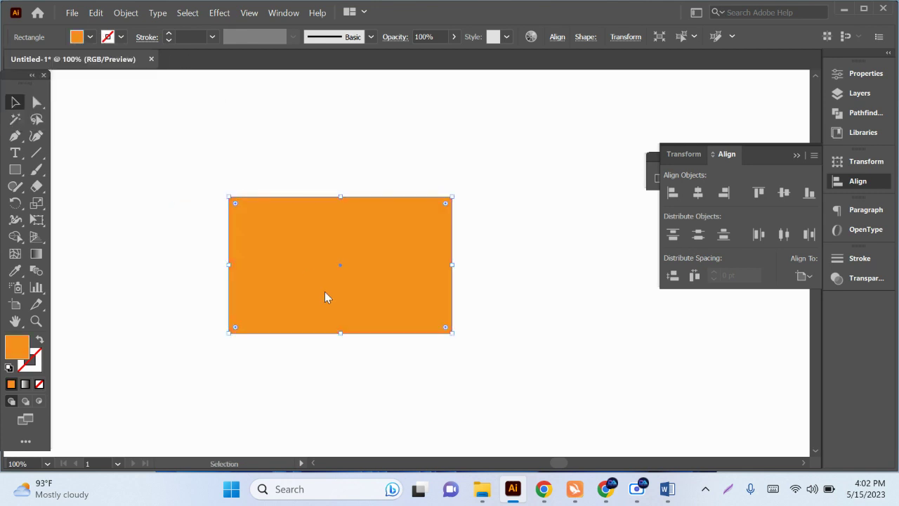
Recolour the rectangle blue and drag it toward the artboard centre
click(36, 102)
click(103, 241)
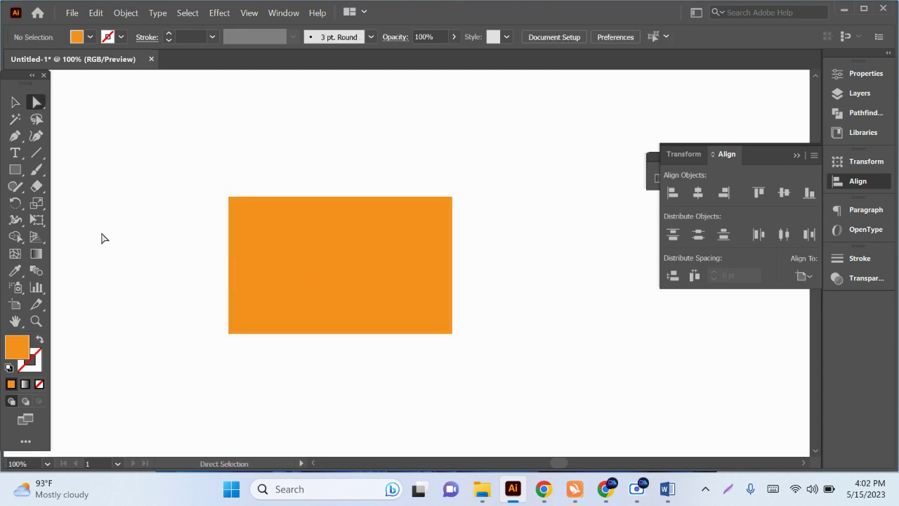
click(295, 289)
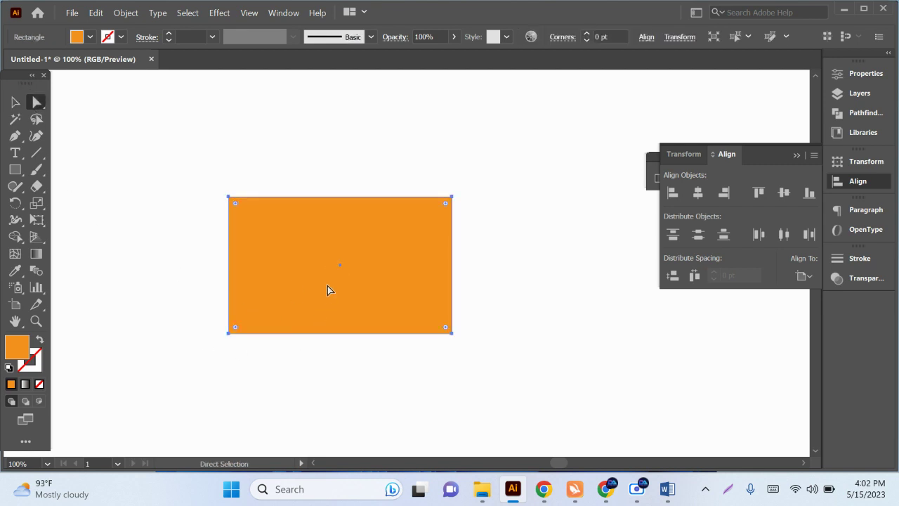
mouse_move(337, 268)
mouse_down()
mouse_move(495, 325)
mouse_move(277, 237)
mouse_up()
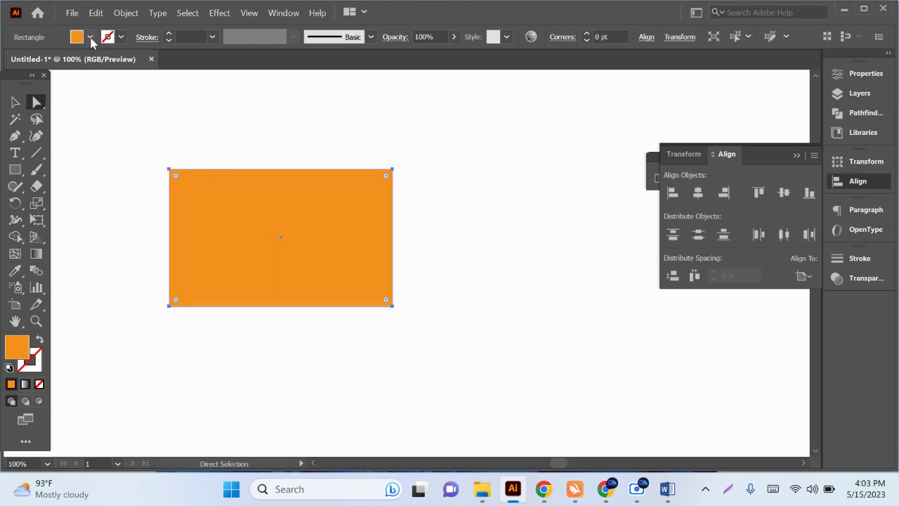
click(90, 37)
click(95, 70)
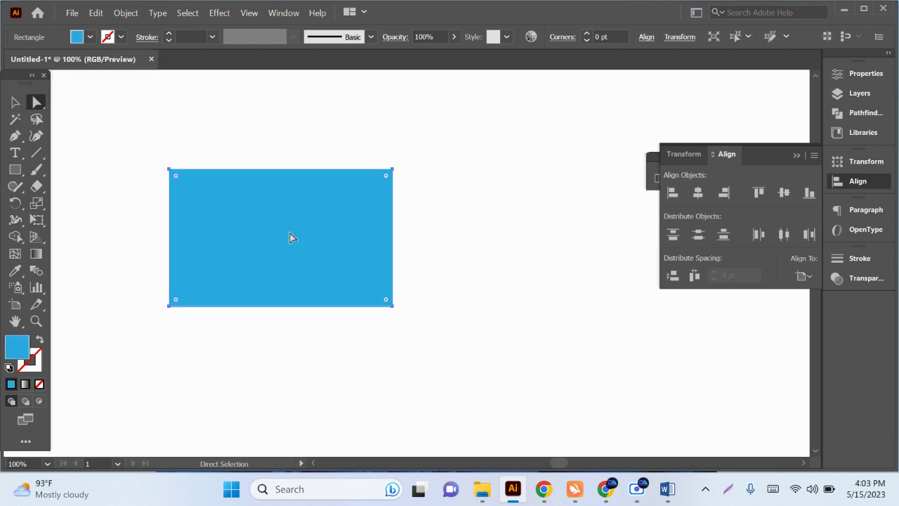
mouse_move(274, 221)
mouse_down()
mouse_move(469, 251)
mouse_move(400, 255)
mouse_up()
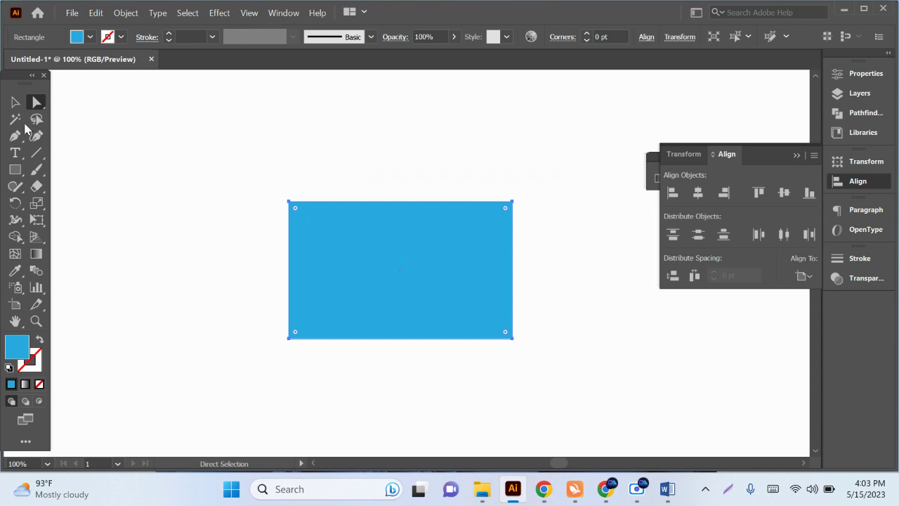
click(15, 103)
Enlarge the blue rectangle to about 388.2 × 232.05 pt and shift it up and left
click(170, 182)
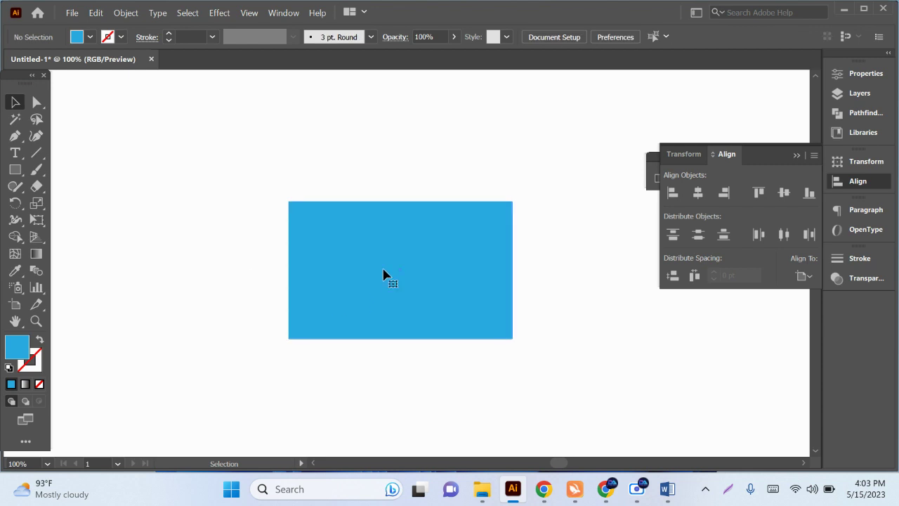
click(384, 275)
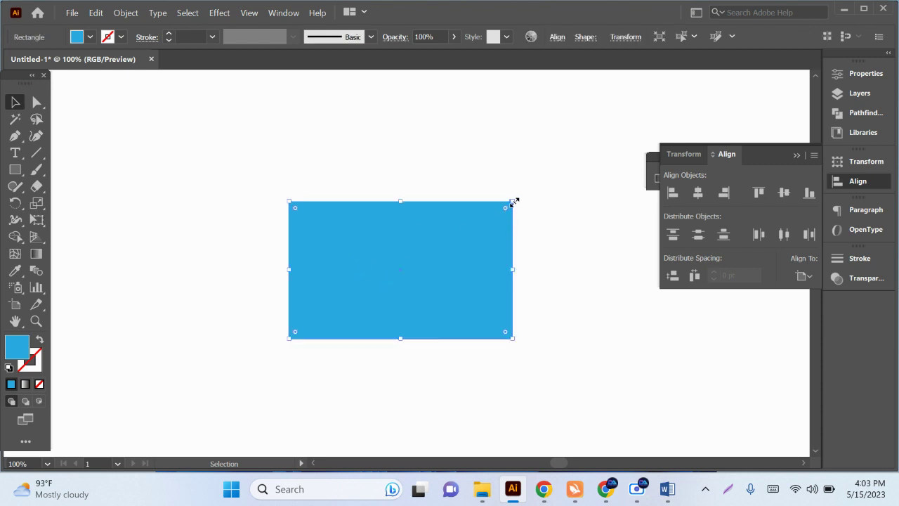
drag(513, 202, 622, 151)
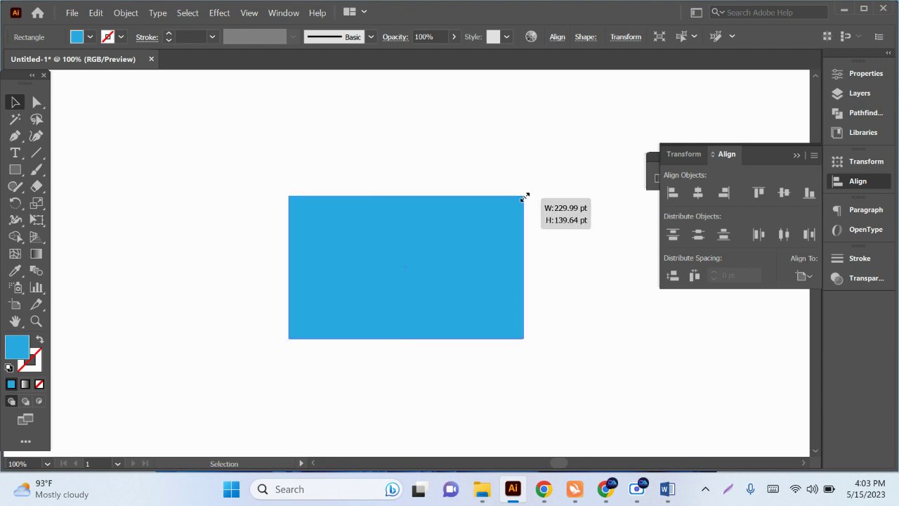
mouse_move(530, 219)
mouse_down()
mouse_move(411, 233)
mouse_move(402, 226)
mouse_up()
drag(494, 345, 558, 394)
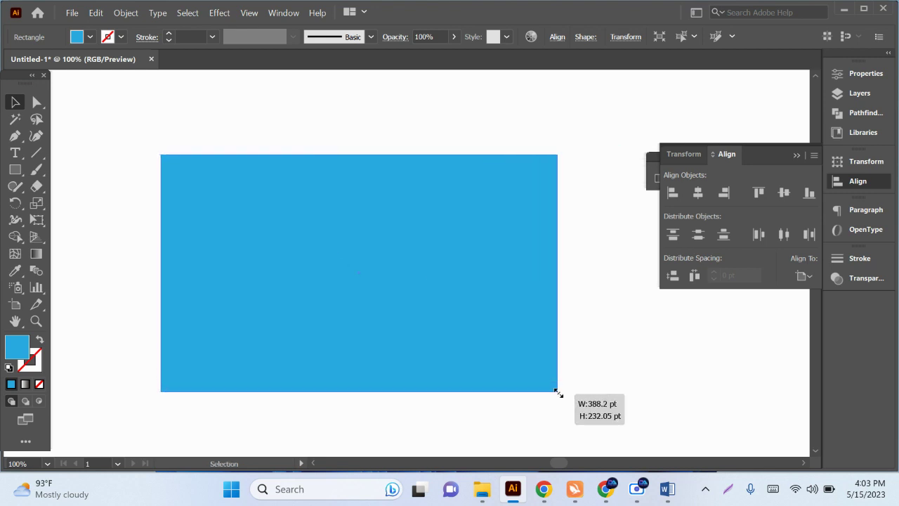
click(38, 103)
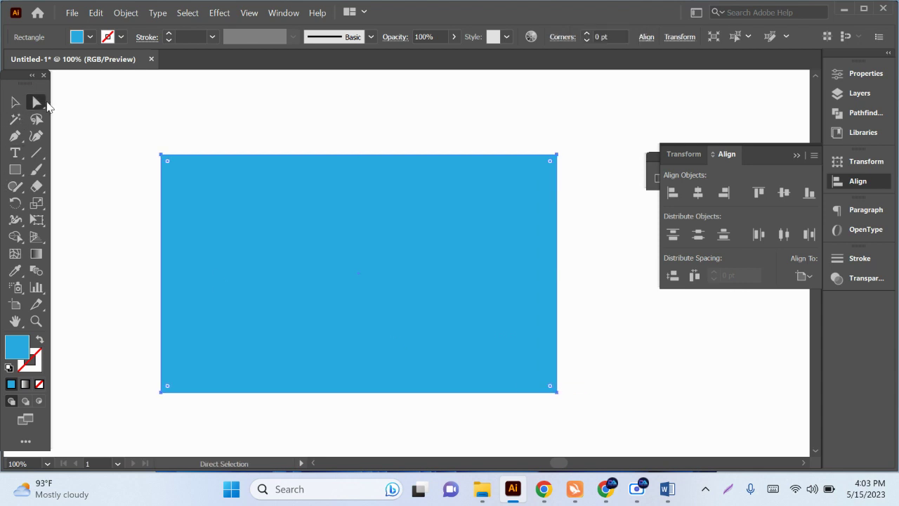
click(510, 140)
click(240, 275)
mouse_move(556, 392)
mouse_down()
mouse_move(504, 342)
mouse_move(523, 359)
mouse_up()
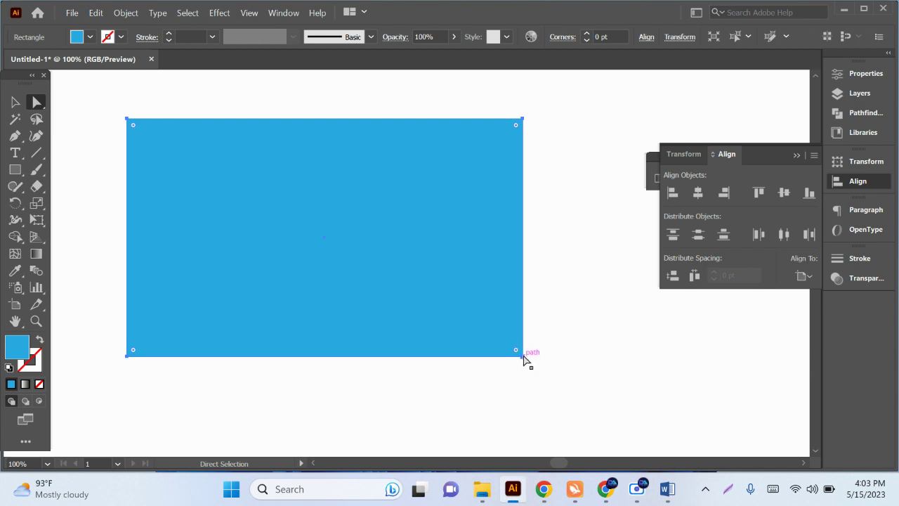
Try pulling the bottom-right corner point inward twice, undoing each attempt
click(522, 358)
drag(556, 364, 304, 253)
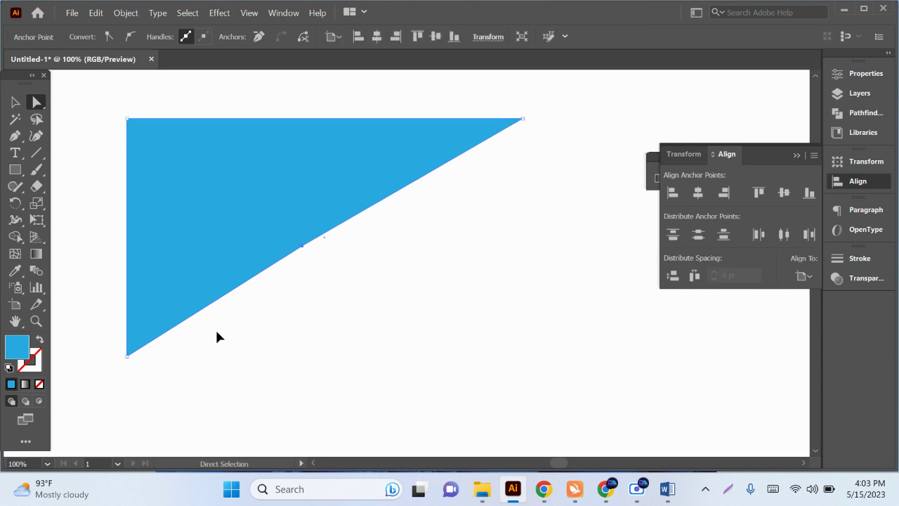
key(ctrl+z)
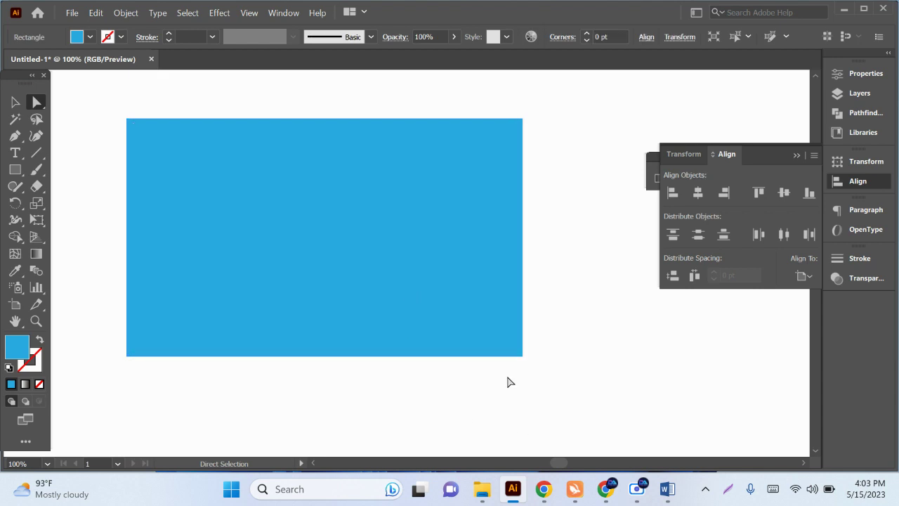
click(522, 357)
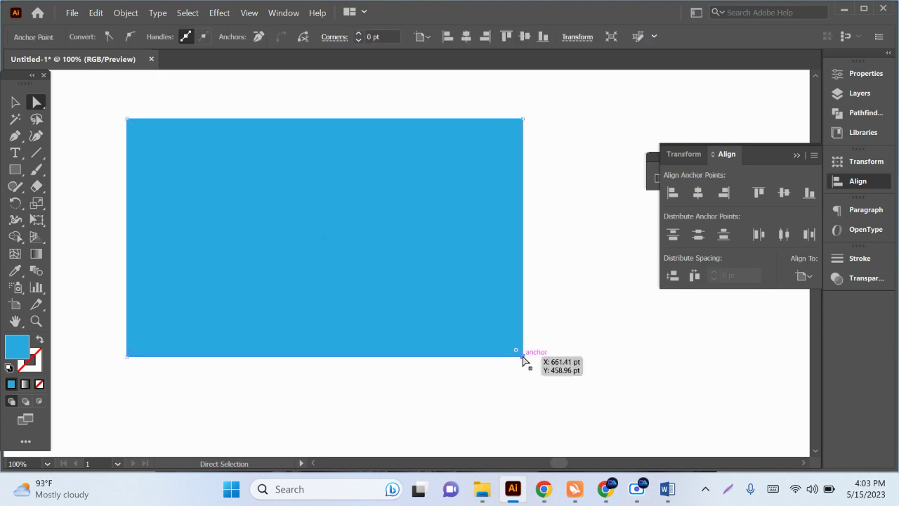
drag(523, 357, 340, 258)
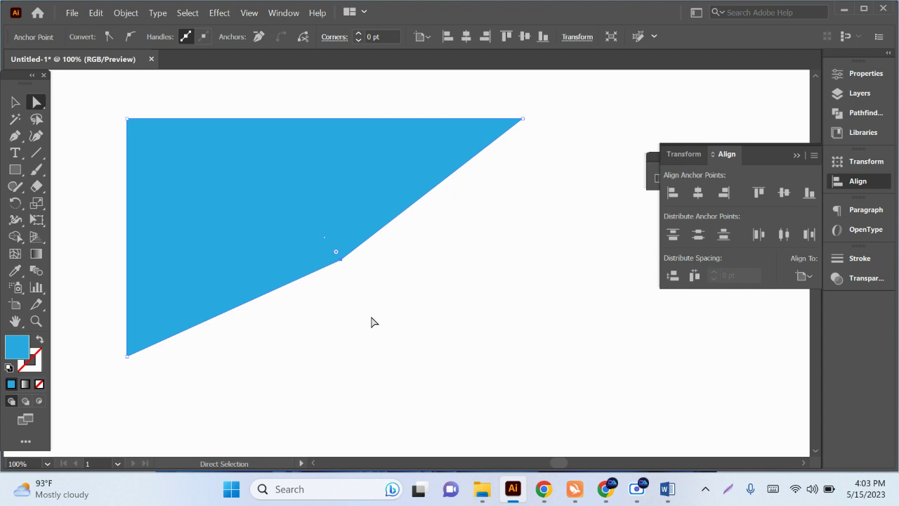
key(ctrl+z)
Shrink the rectangle to about 295.11 × 204.99 pt and move it toward the page centre
key(v)
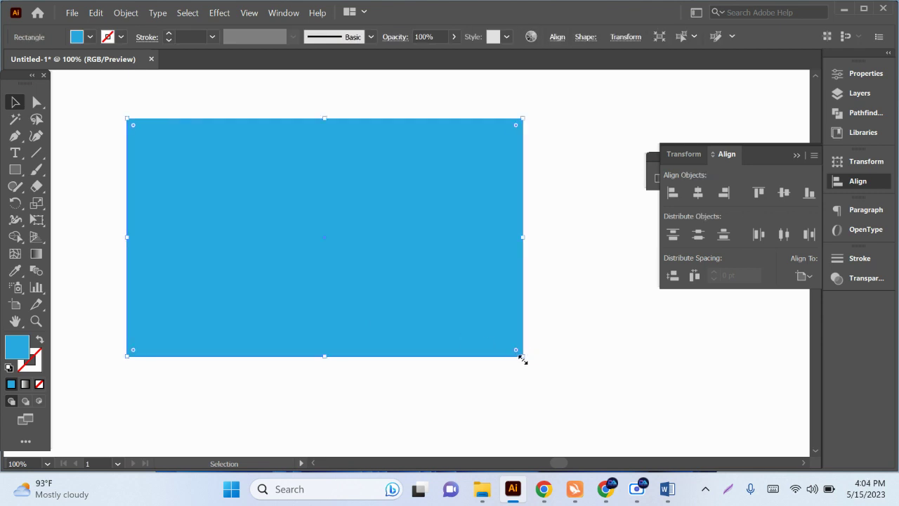
mouse_move(522, 357)
mouse_down()
mouse_move(614, 404)
mouse_move(336, 315)
mouse_move(234, 263)
mouse_move(400, 307)
mouse_move(428, 327)
mouse_up()
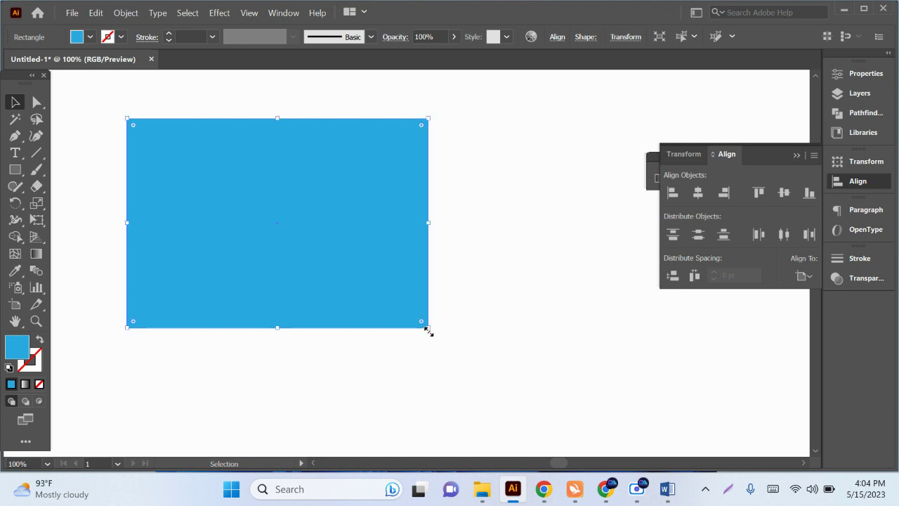
drag(350, 300, 404, 316)
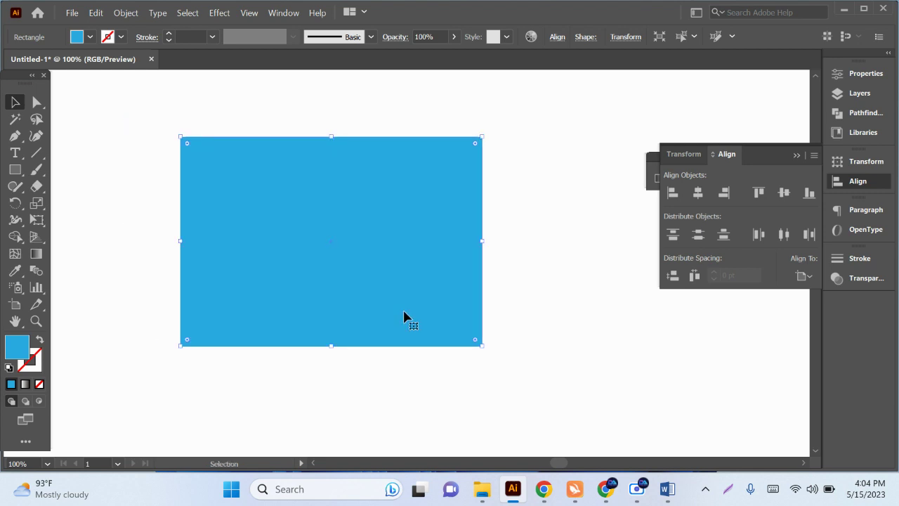
drag(313, 251, 379, 270)
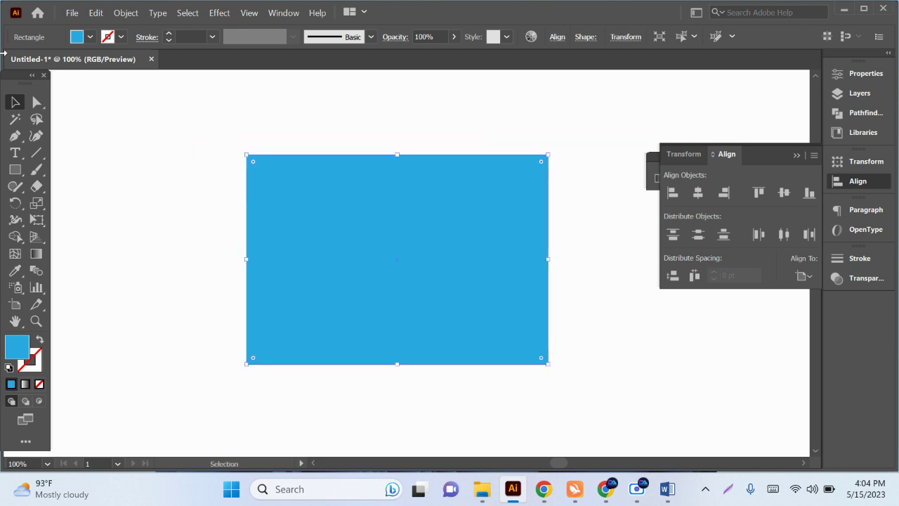
Change the rectangle's fill from blue back to red, then deselect it
click(90, 37)
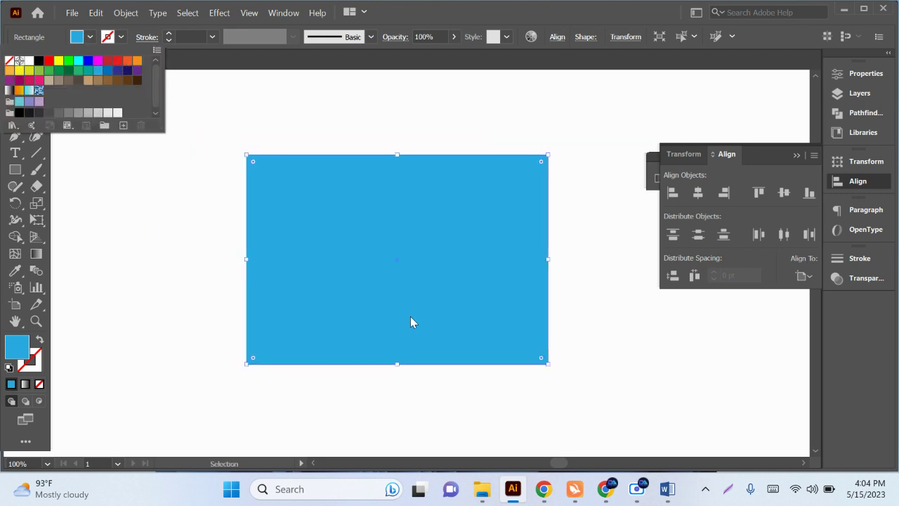
click(90, 37)
click(90, 36)
click(118, 60)
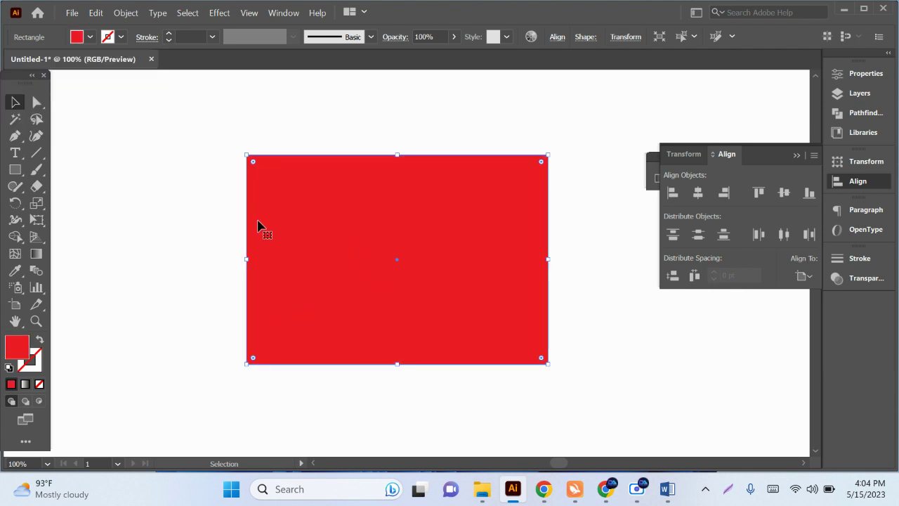
click(37, 102)
click(224, 238)
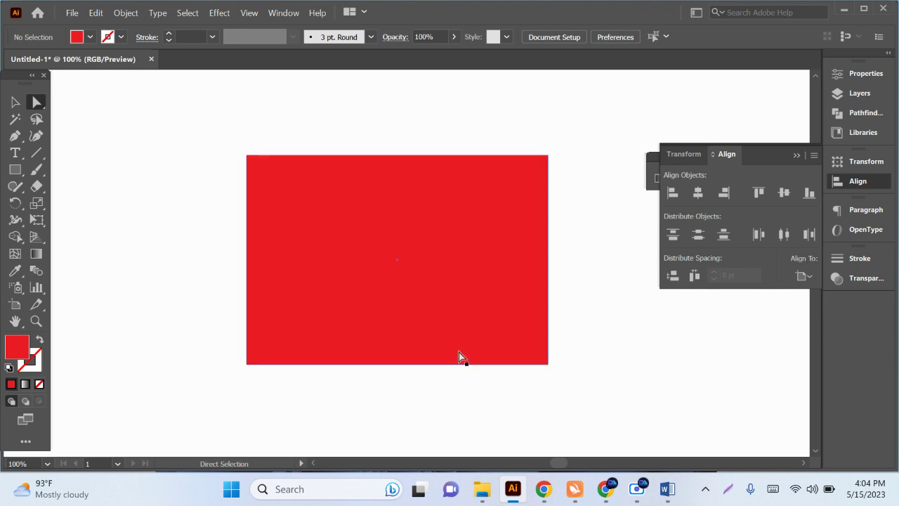
click(364, 234)
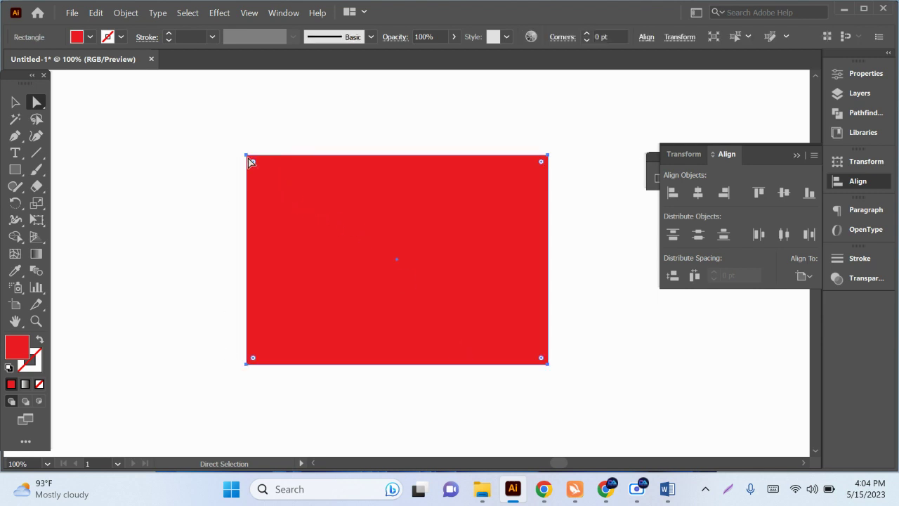
drag(245, 155, 247, 157)
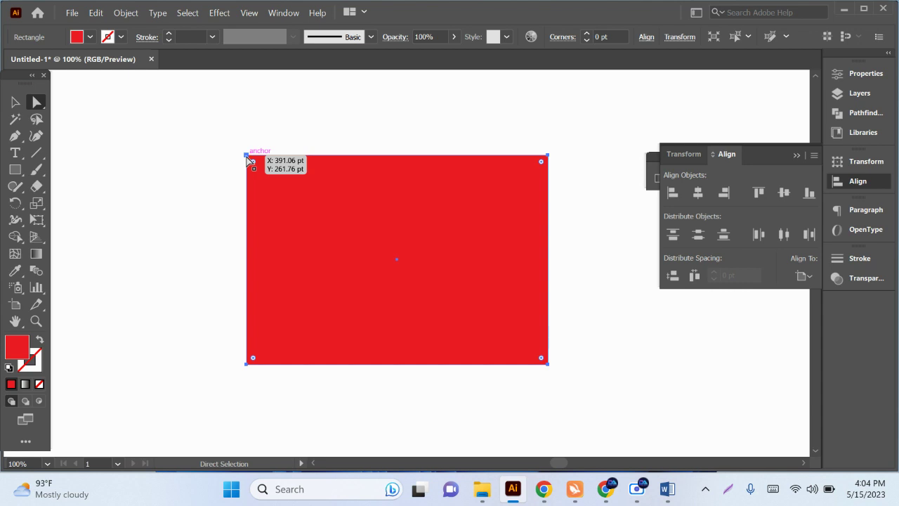
drag(247, 158, 248, 158)
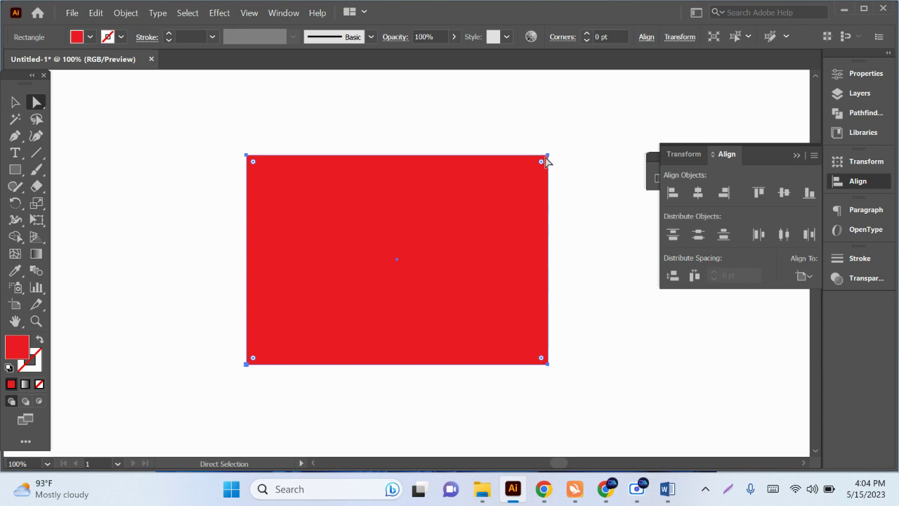
drag(548, 155, 548, 156)
click(548, 364)
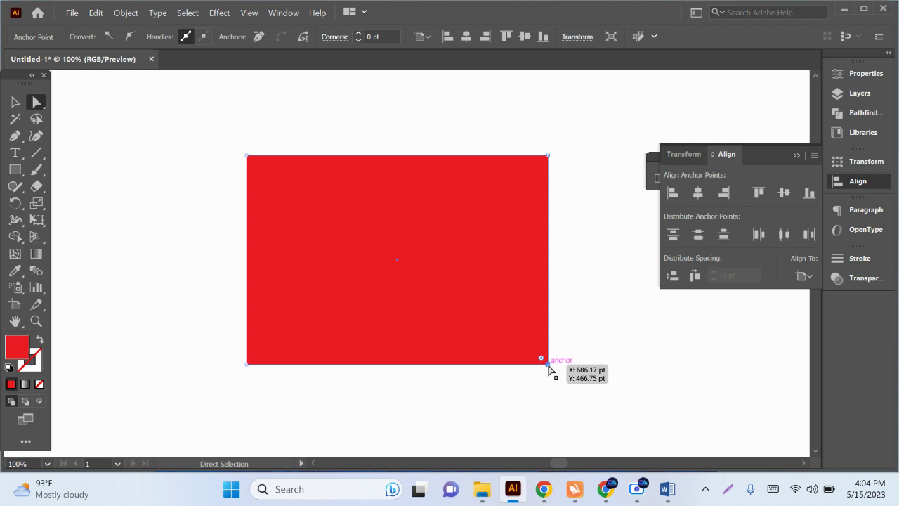
mouse_move(548, 364)
mouse_down()
mouse_move(396, 281)
mouse_move(301, 203)
mouse_up()
click(371, 315)
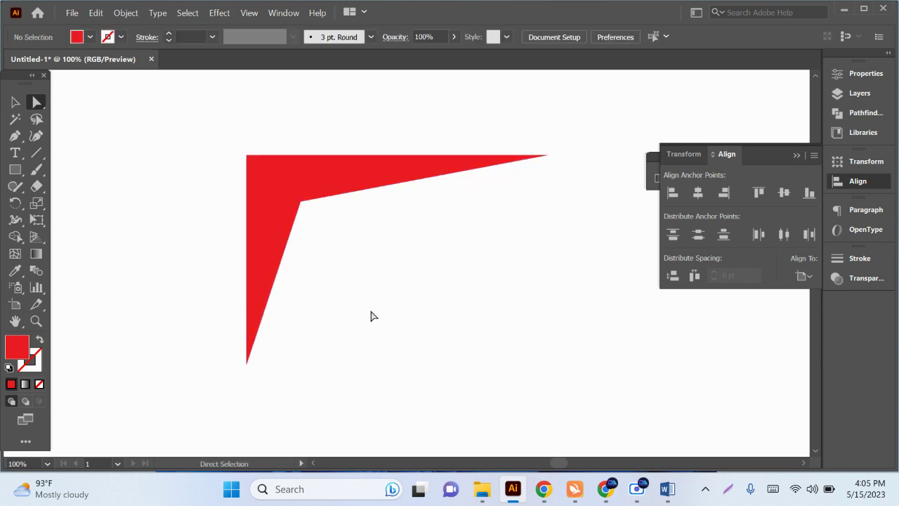
key(ctrl+z)
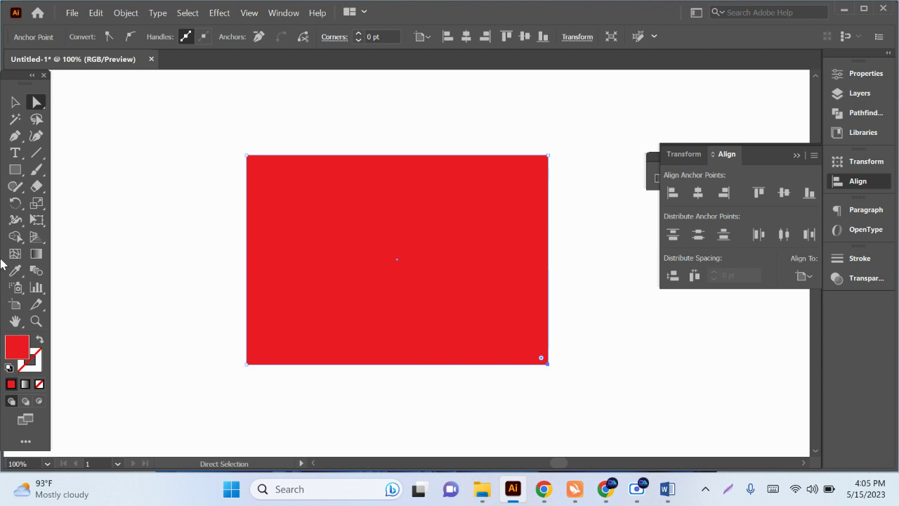
click(549, 155)
drag(548, 156, 433, 239)
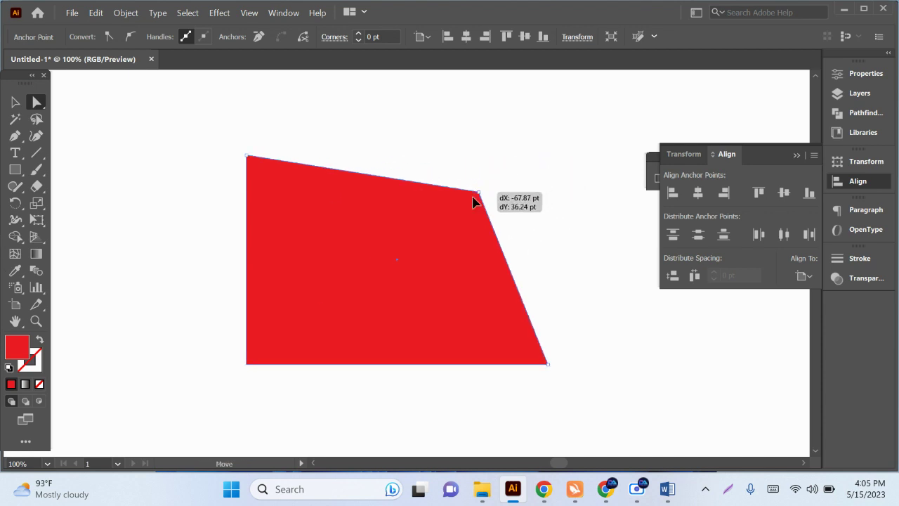
click(480, 154)
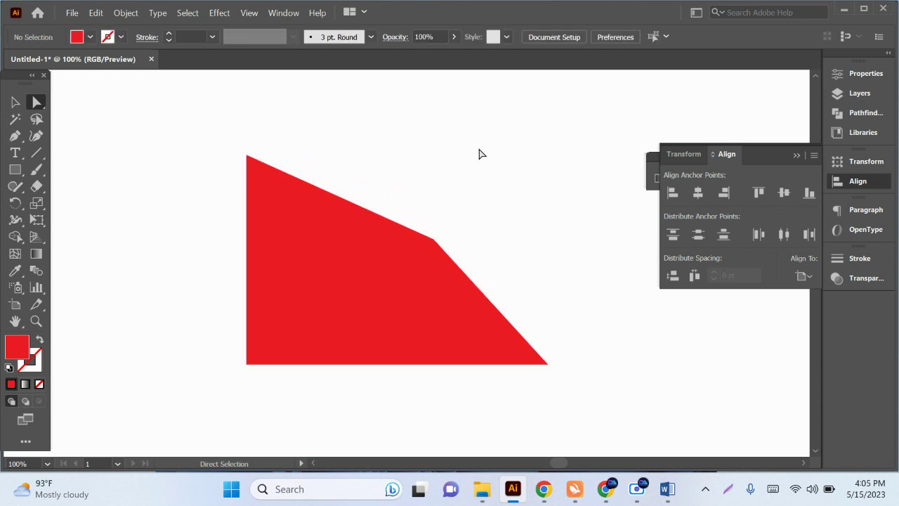
key(ctrl+z)
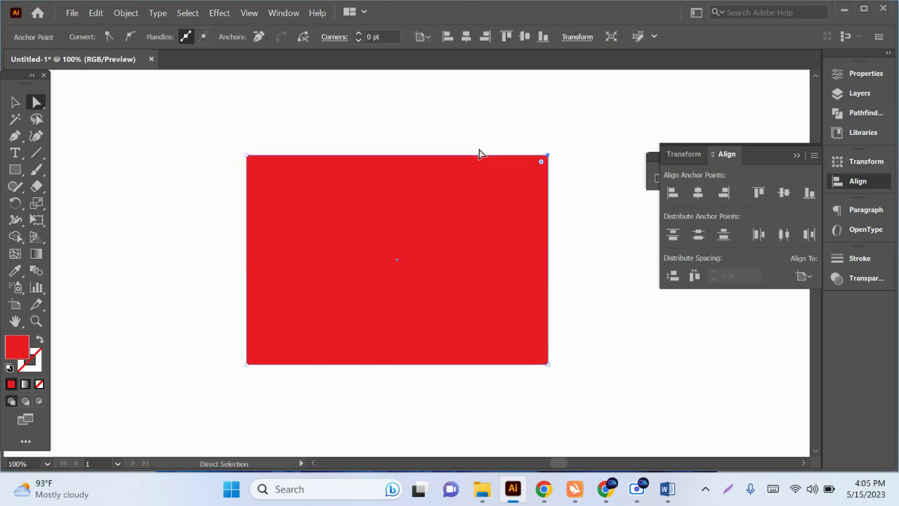
click(557, 166)
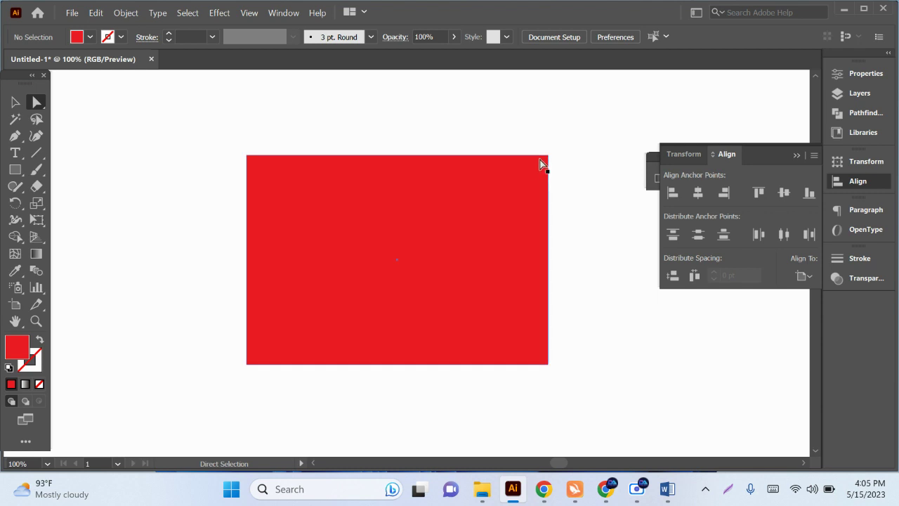
click(540, 170)
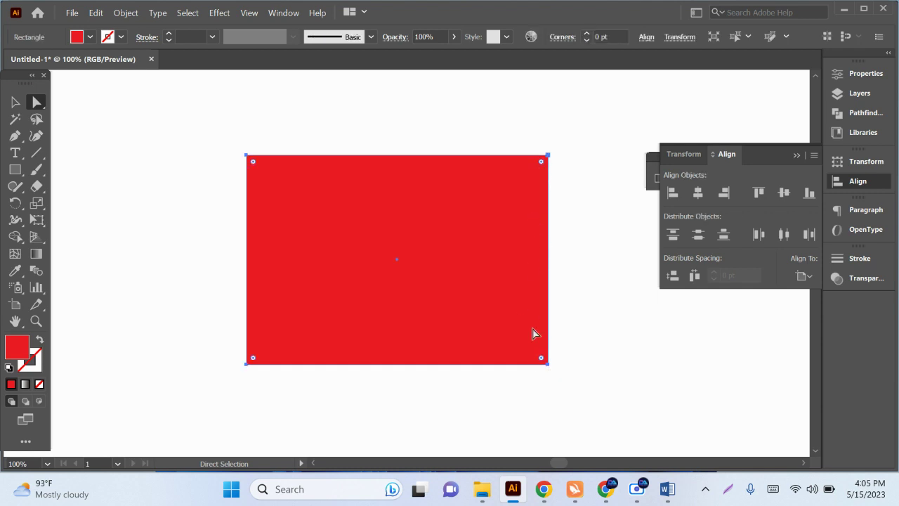
Move the red rectangle left and select its top-right corner point
drag(468, 291, 344, 291)
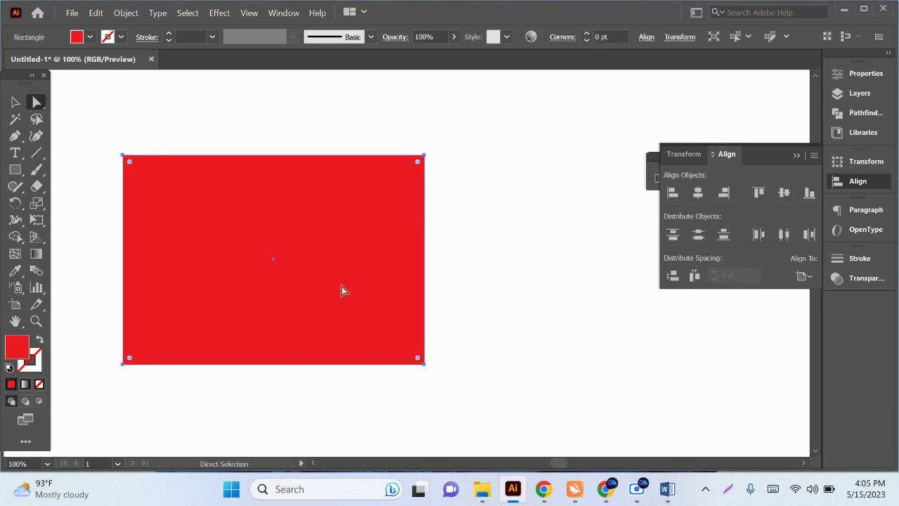
click(513, 275)
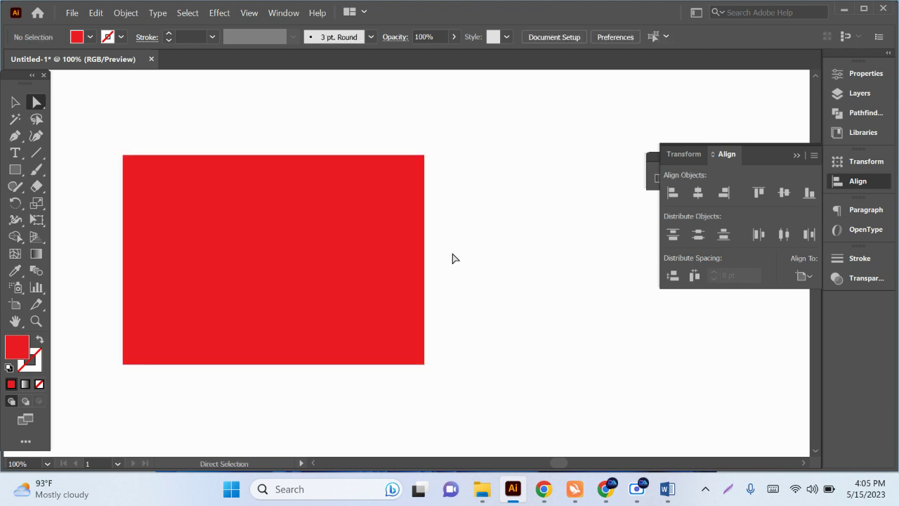
click(423, 156)
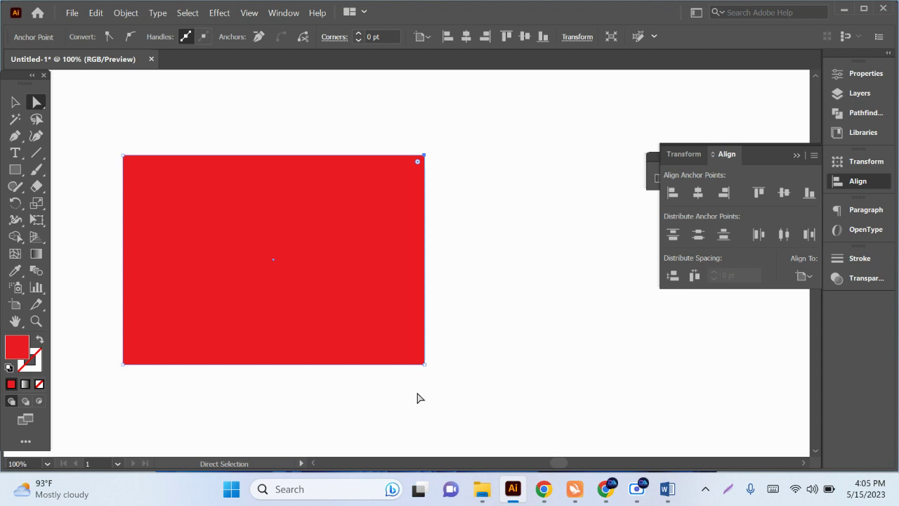
drag(423, 366, 424, 366)
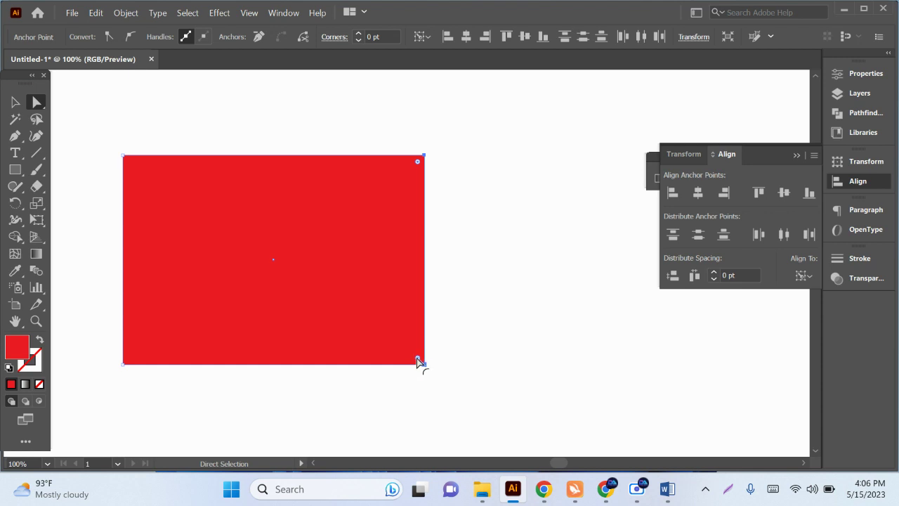
Round the right-side corners into a D shape, undo it, and reselect the rectangle
mouse_move(417, 361)
mouse_down()
mouse_move(296, 297)
mouse_move(253, 257)
mouse_up()
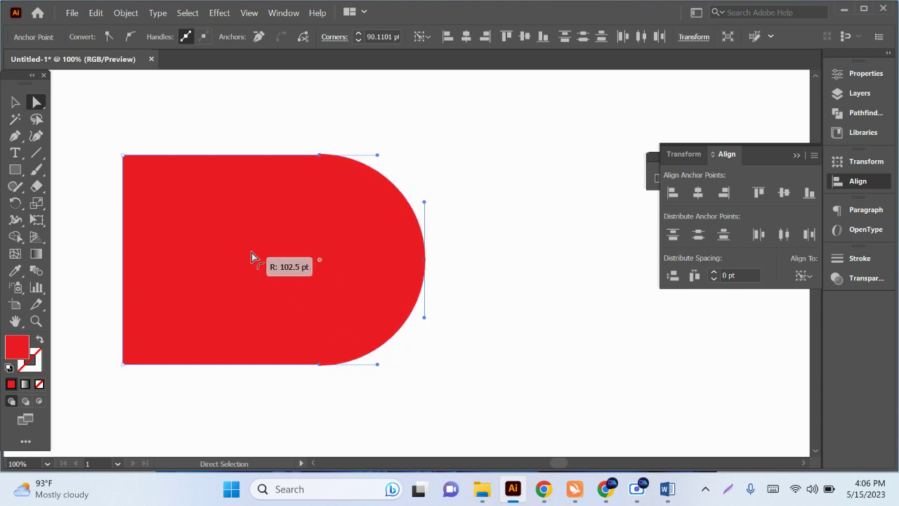
click(484, 301)
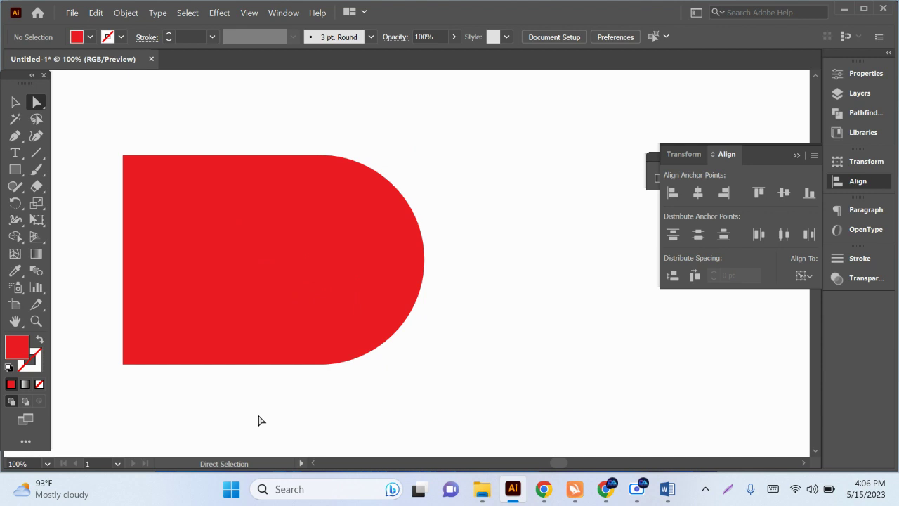
key(ctrl+z)
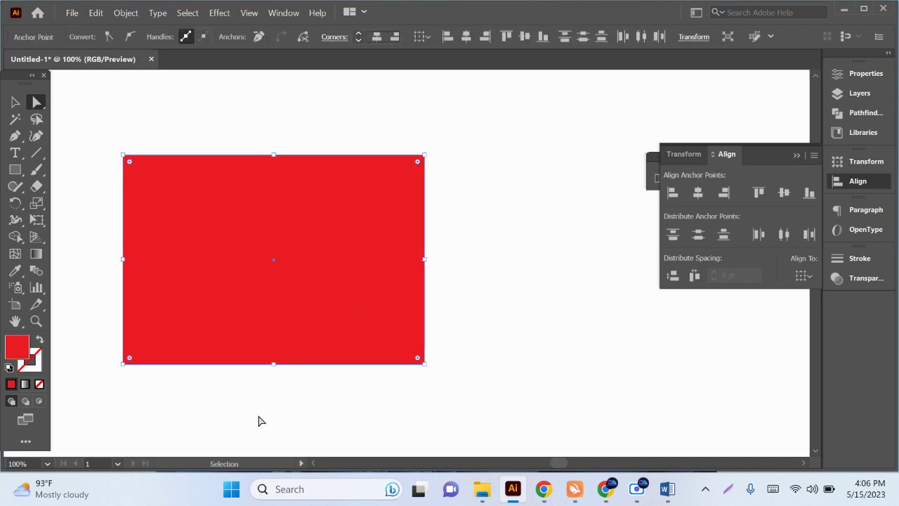
click(557, 334)
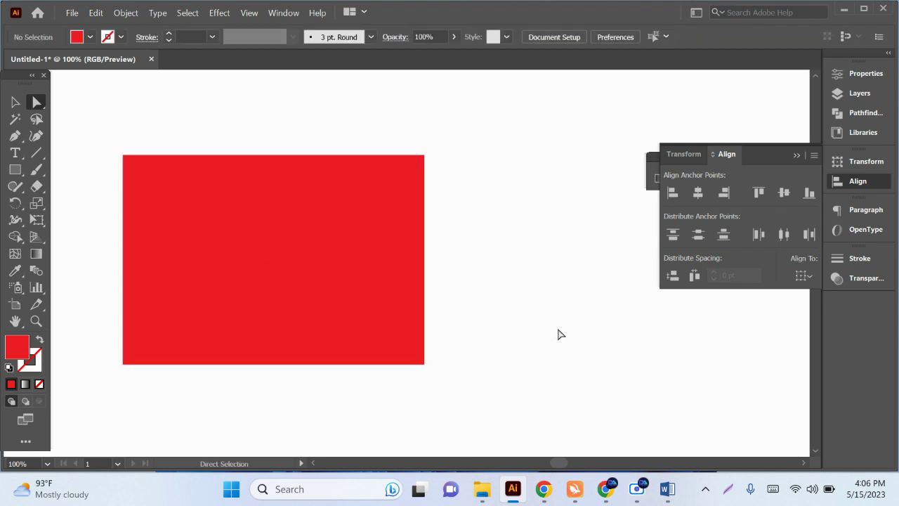
click(270, 239)
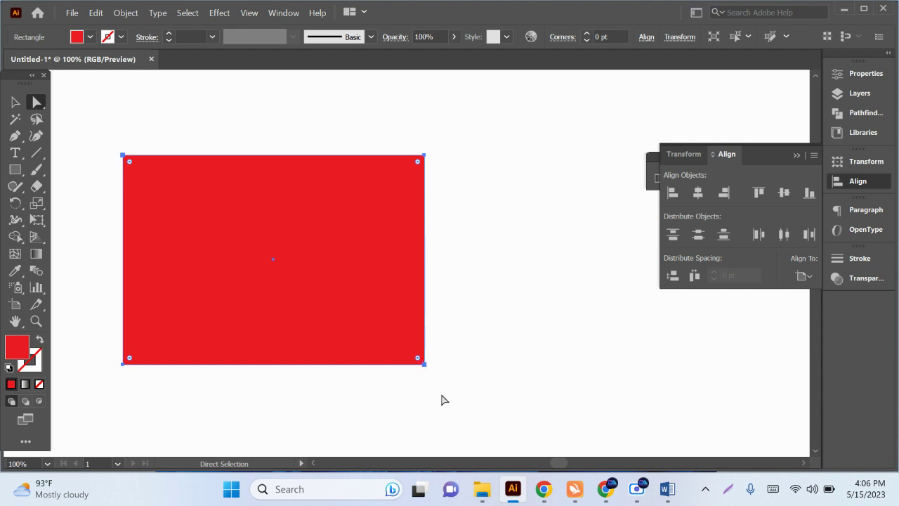
Round all corners into a pill shape, undo back to sharp corners, and reselect the rectangle
drag(418, 360, 271, 253)
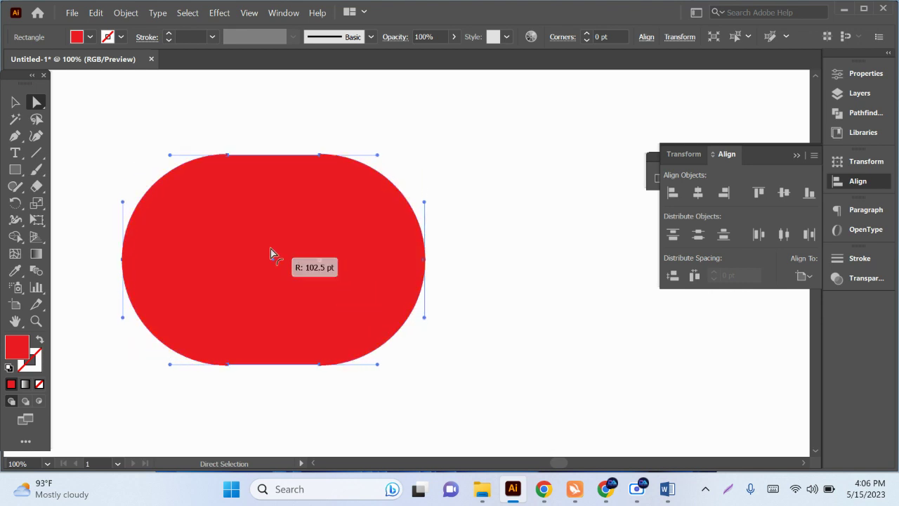
click(465, 337)
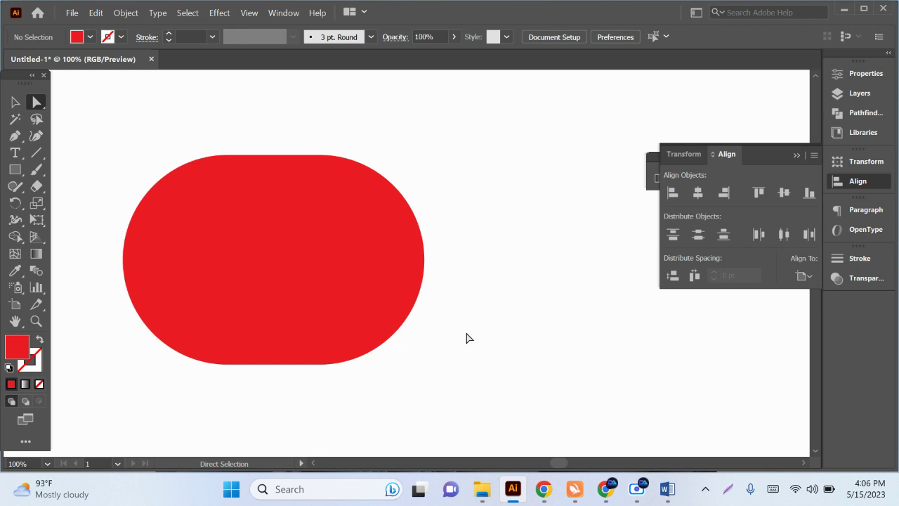
key(ctrl)
key(ctrl+z)
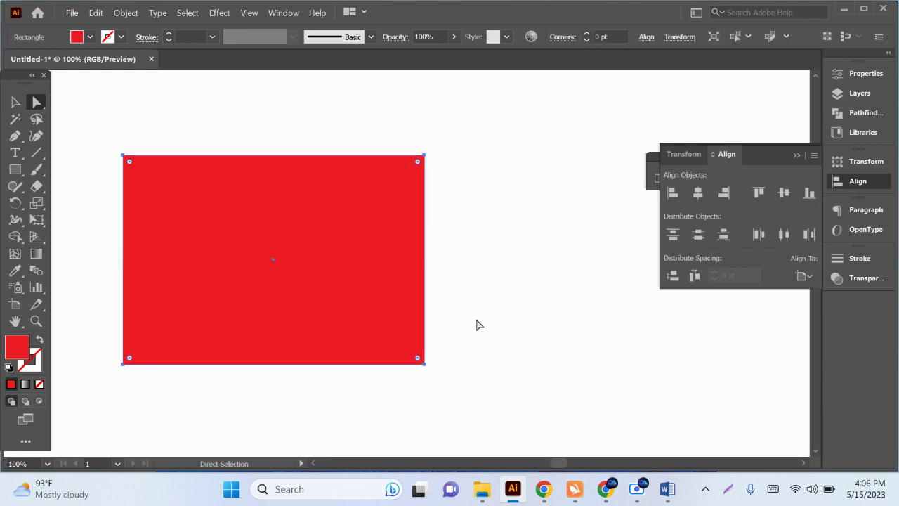
click(549, 398)
click(337, 321)
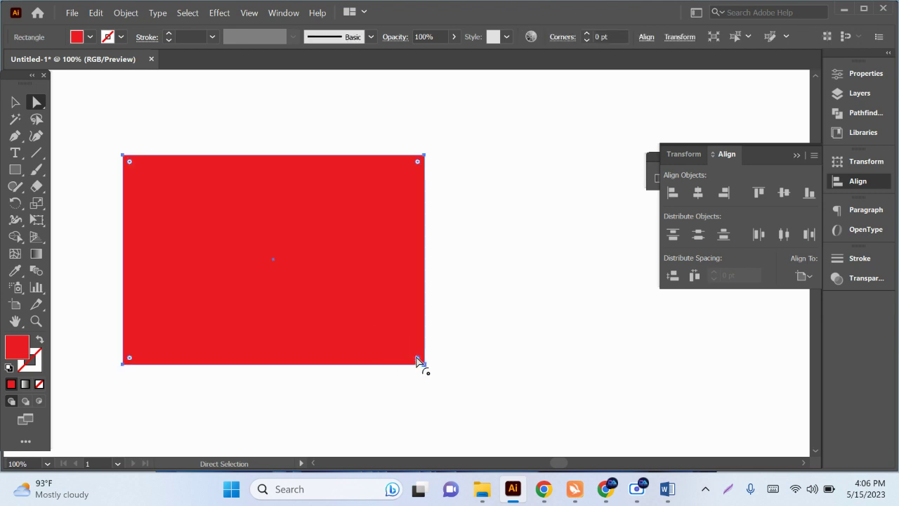
click(550, 261)
click(421, 360)
Drag a corner widget inward to round two opposite corners of the red rectangle into a leaf
mouse_move(418, 358)
mouse_down()
mouse_move(358, 325)
mouse_move(165, 167)
mouse_up()
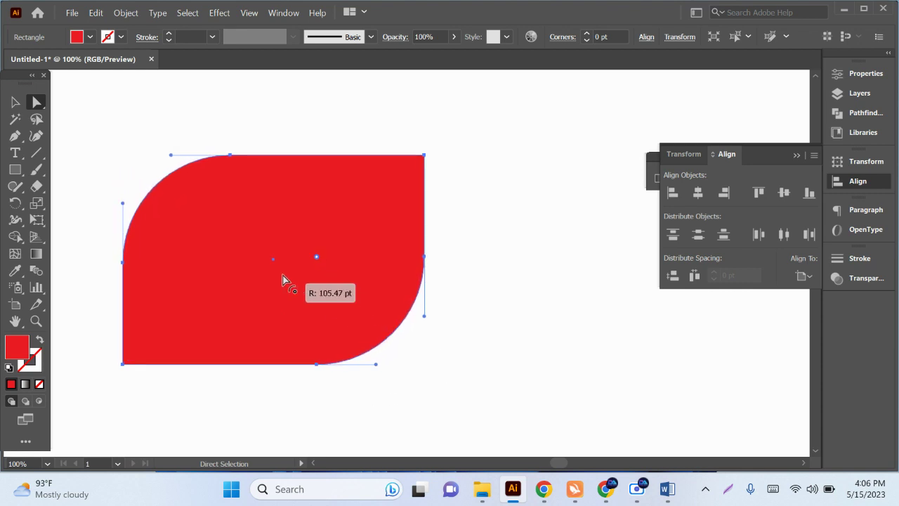
click(127, 152)
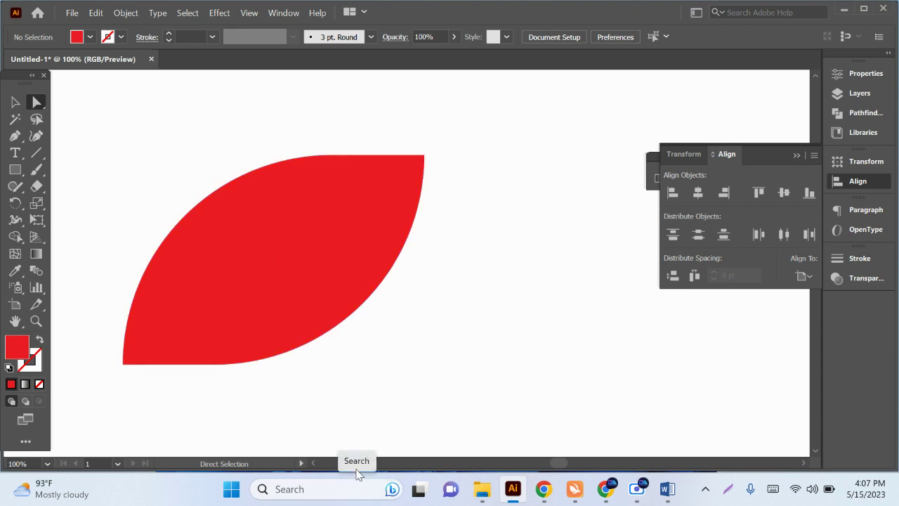
Delete the leaf and draw a red circle near the canvas centre, showing its anchor points
click(307, 256)
key(Delete)
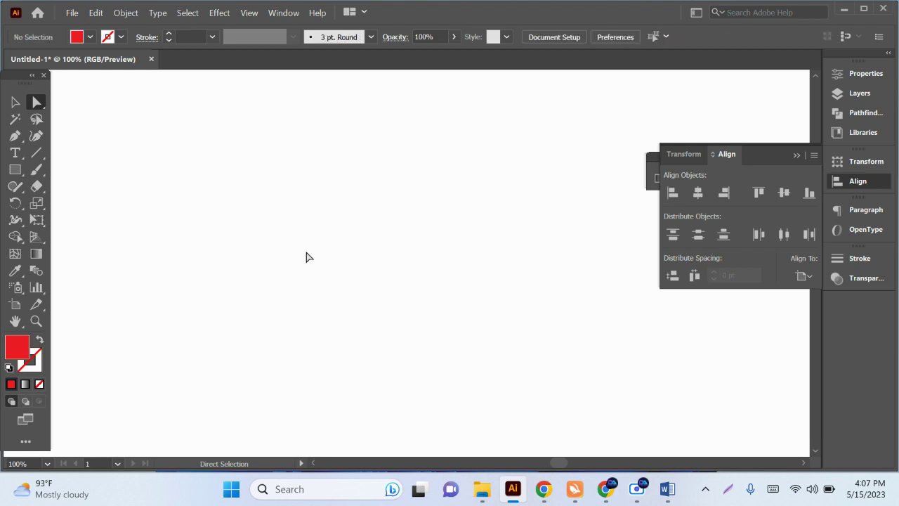
drag(14, 171, 68, 203)
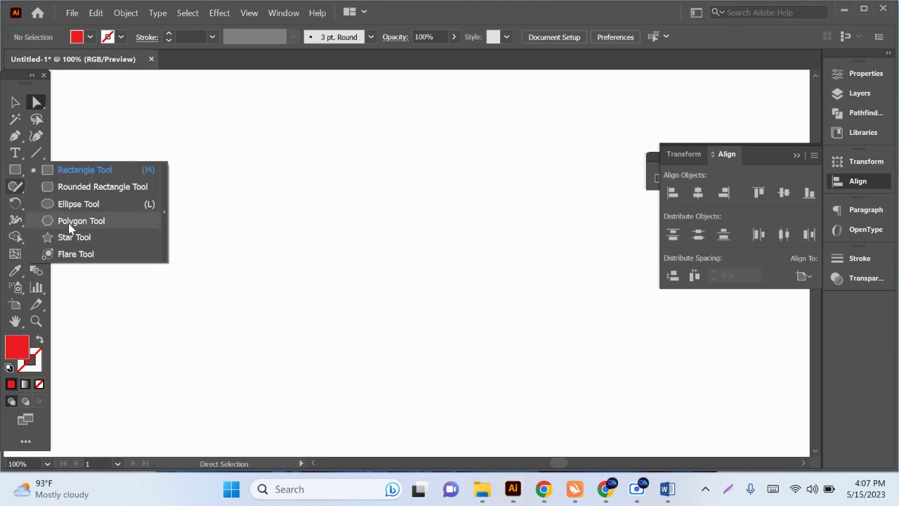
drag(262, 212, 418, 364)
click(37, 102)
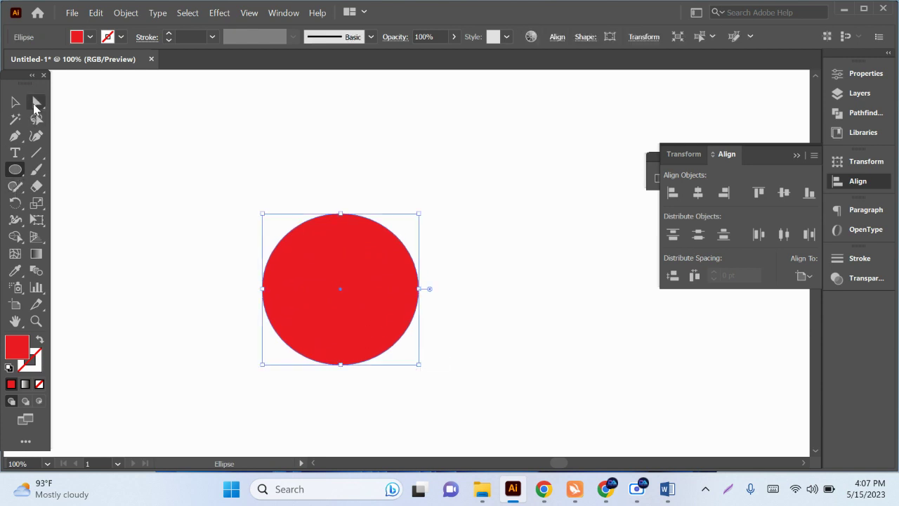
click(295, 302)
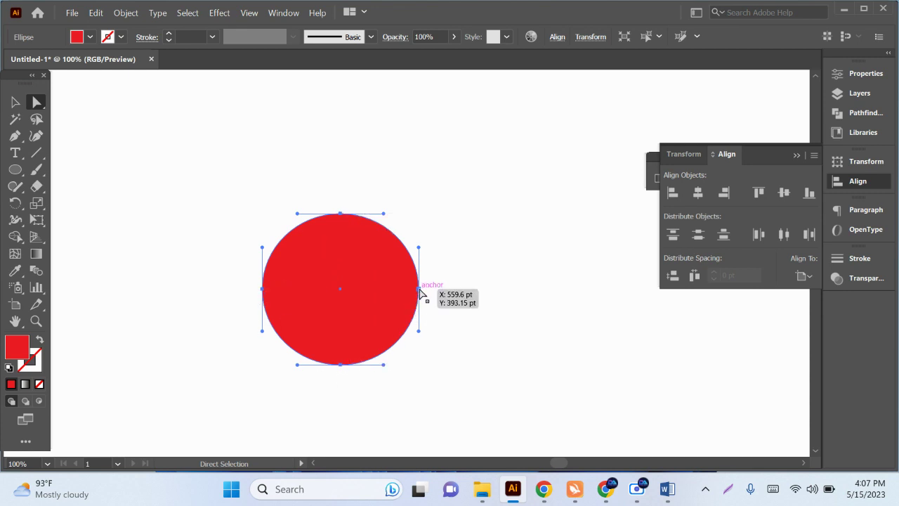
Pull the circle's top anchor down and bottom anchor up into a flat-based wave shape
click(341, 214)
drag(341, 214, 343, 300)
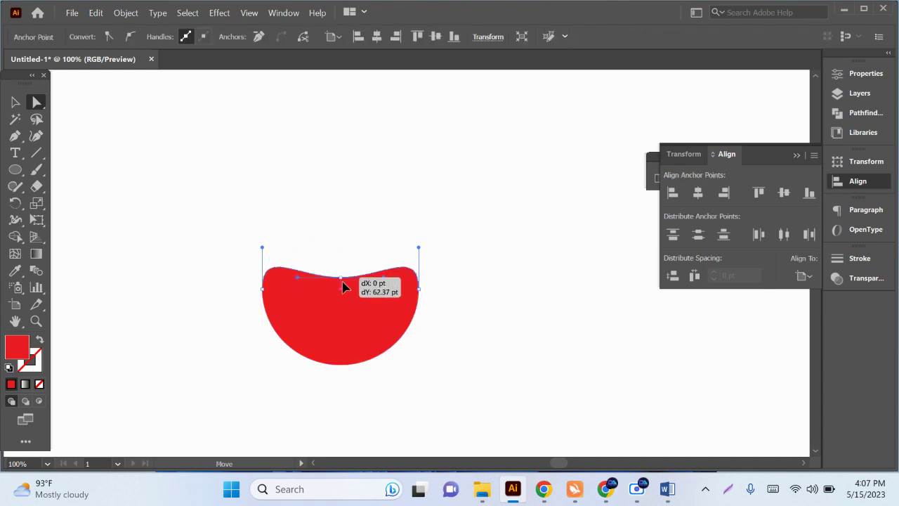
click(339, 175)
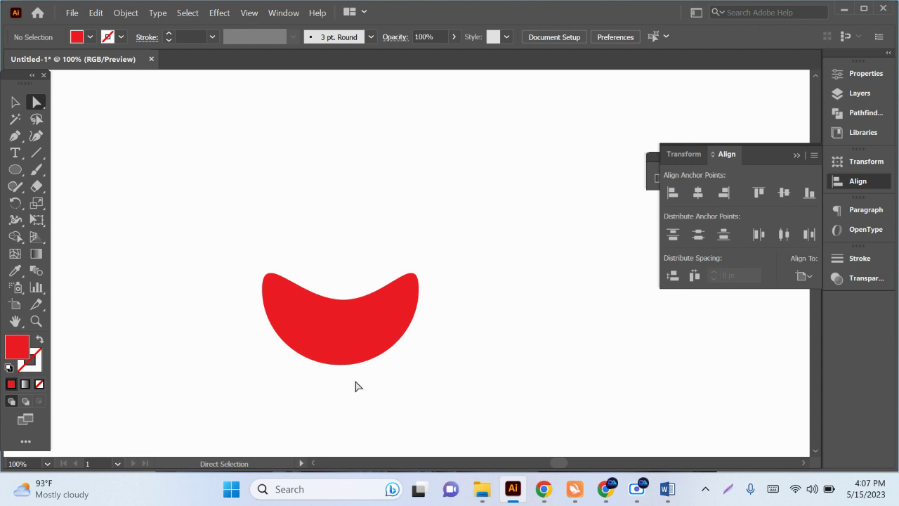
click(314, 351)
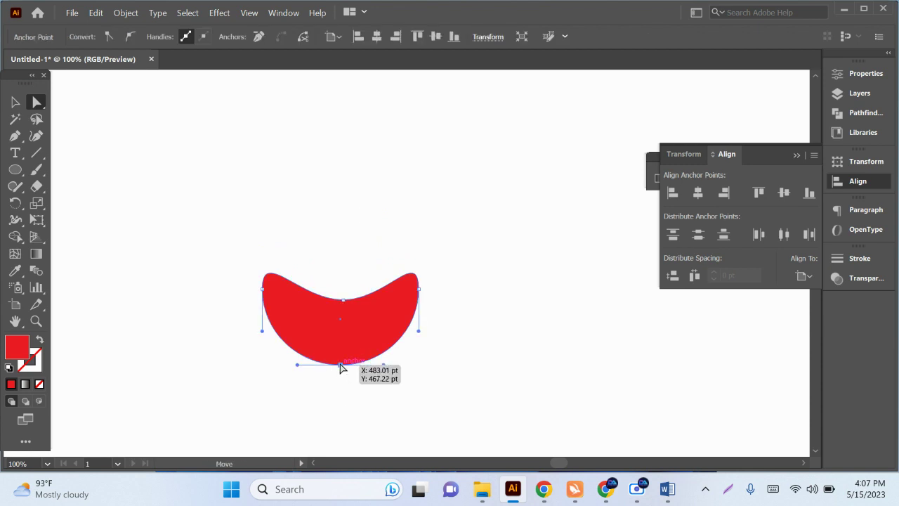
drag(341, 366, 340, 326)
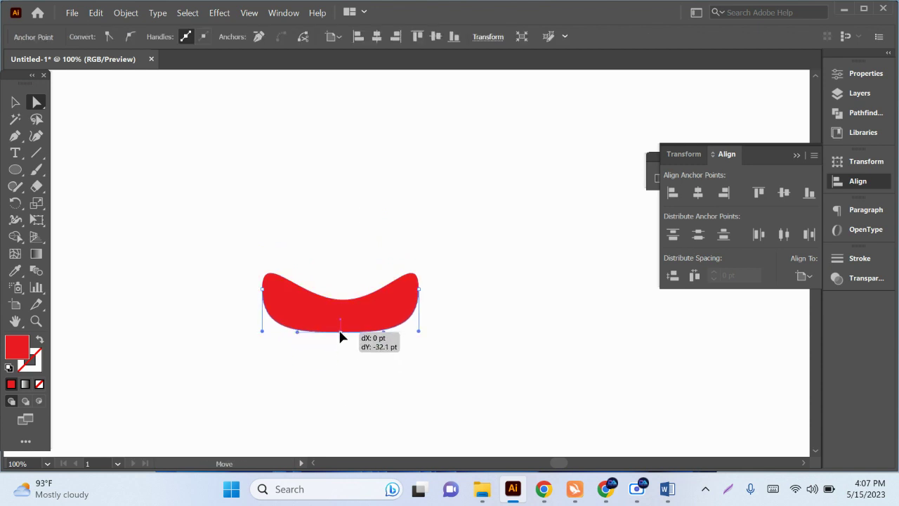
click(341, 383)
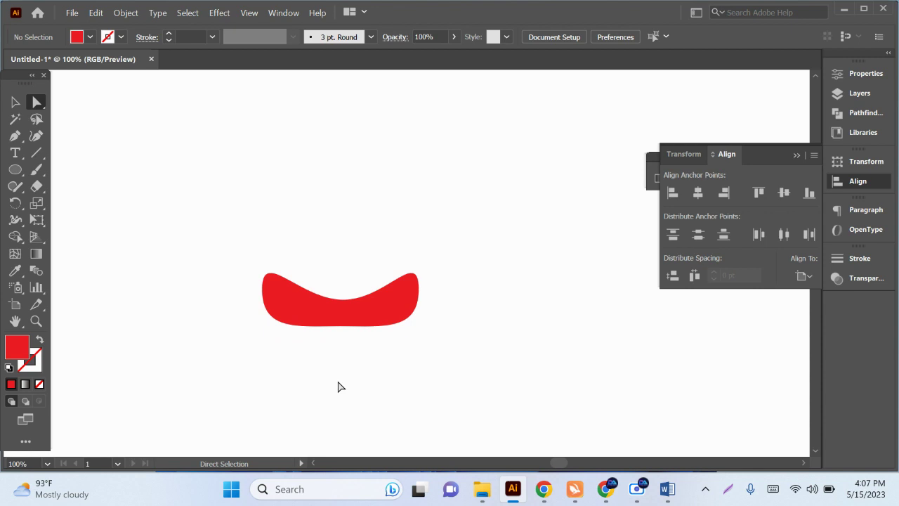
Reposition the wave shape on the canvas with the Selection tool, ready for copying
click(15, 102)
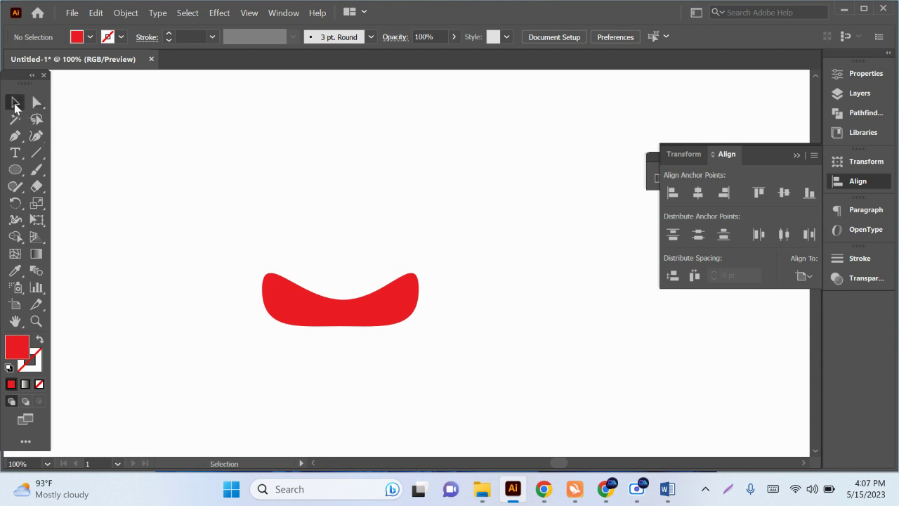
drag(354, 321, 179, 159)
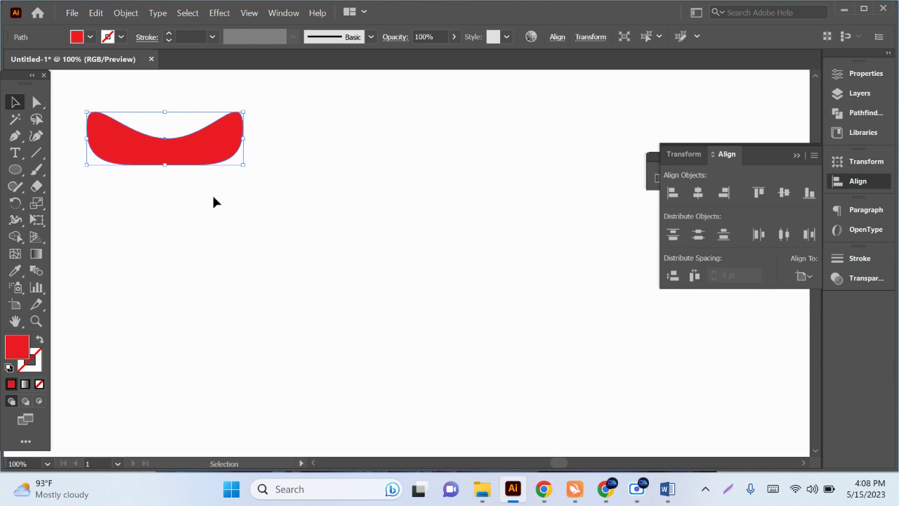
drag(176, 148, 174, 138)
click(35, 104)
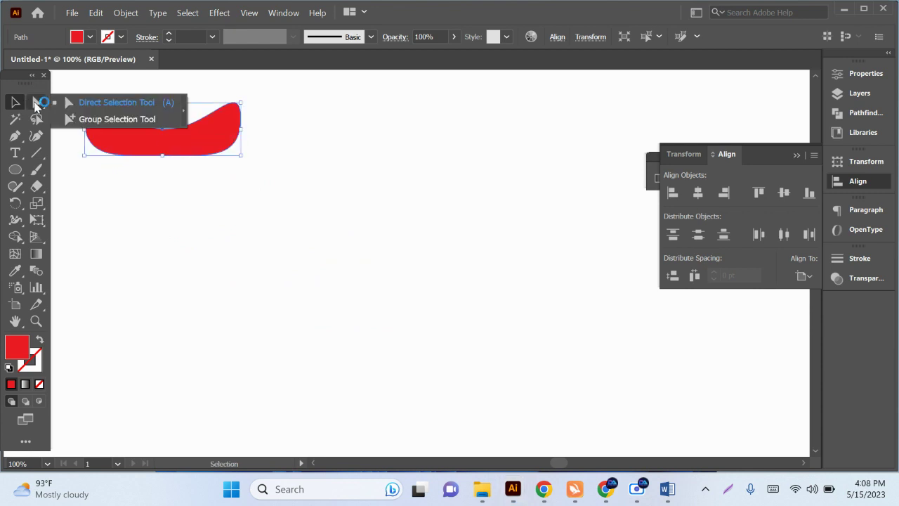
click(36, 103)
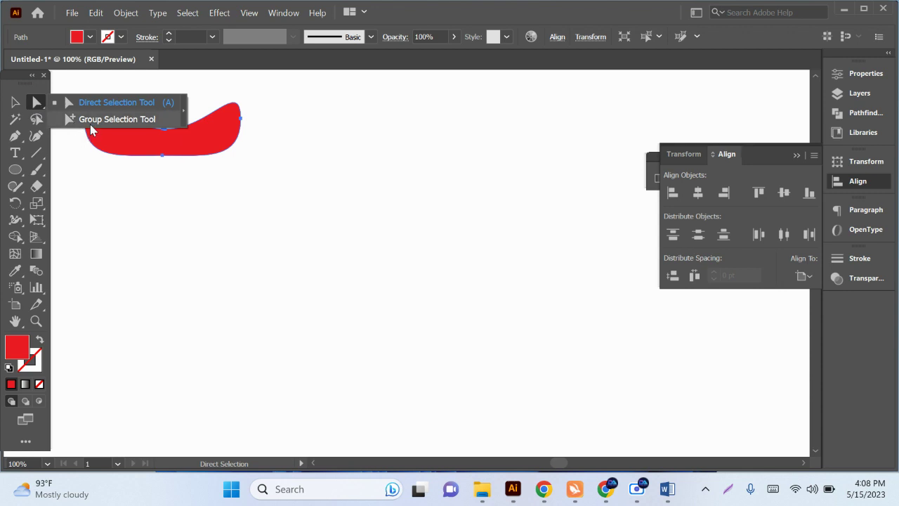
click(231, 215)
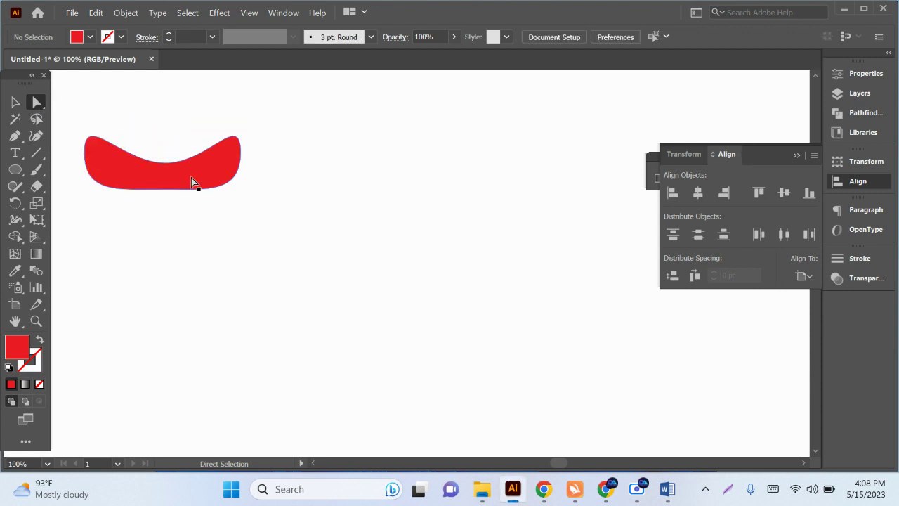
mouse_move(193, 183)
mouse_down()
mouse_move(262, 206)
mouse_move(198, 206)
mouse_move(372, 208)
mouse_up()
click(16, 103)
click(257, 286)
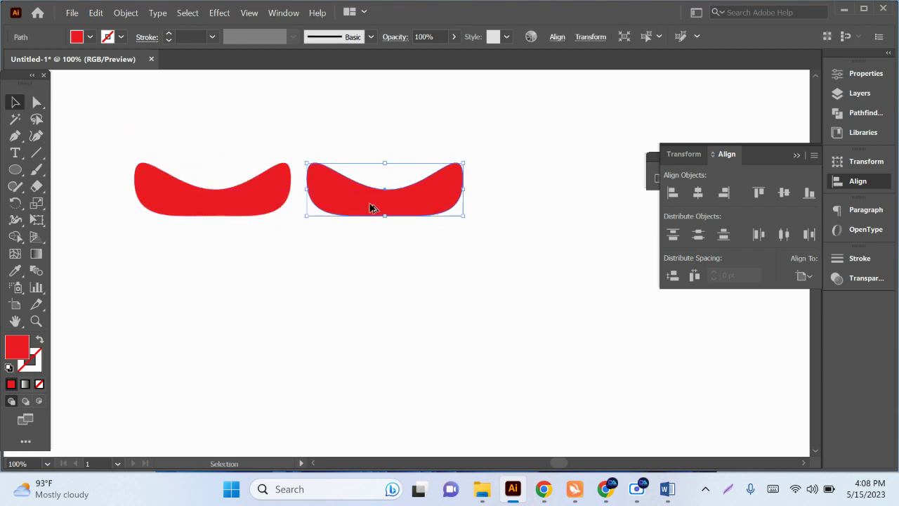
Alt-drag copies of the wave shape into three staggered rows of three, deleting two extra copies
scroll(371, 208, down, 2)
mouse_move(372, 208)
mouse_down()
mouse_move(457, 207)
mouse_move(457, 260)
mouse_move(457, 249)
mouse_move(279, 249)
mouse_move(275, 261)
mouse_move(210, 286)
mouse_up()
mouse_move(210, 286)
mouse_down()
mouse_move(408, 281)
mouse_move(493, 293)
mouse_move(586, 279)
mouse_up()
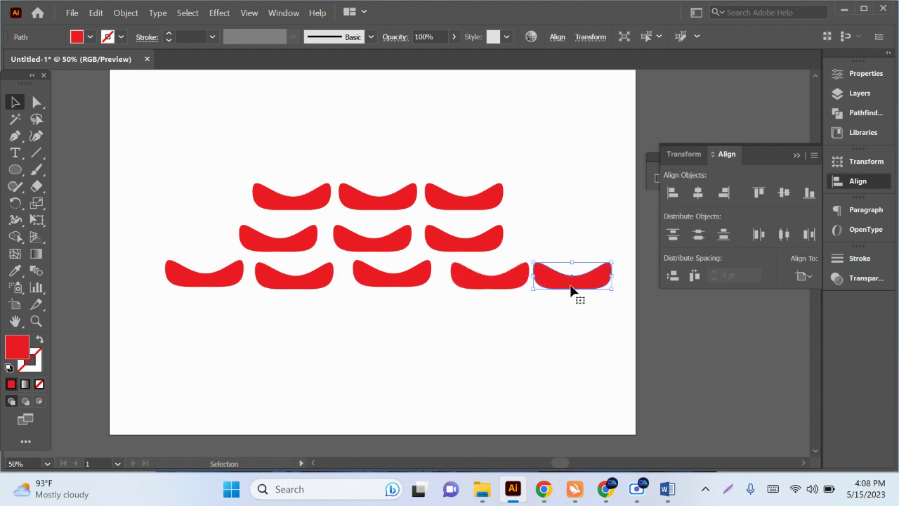
key(Delete)
click(202, 279)
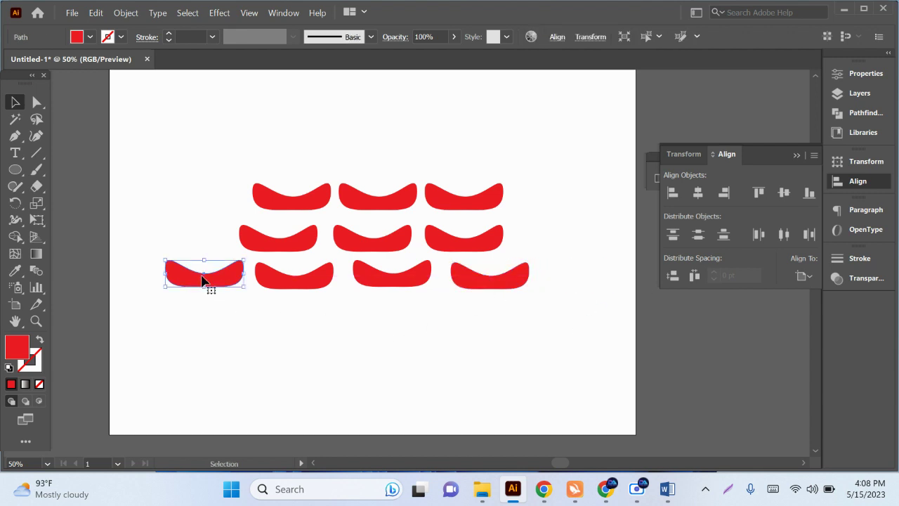
key(Delete)
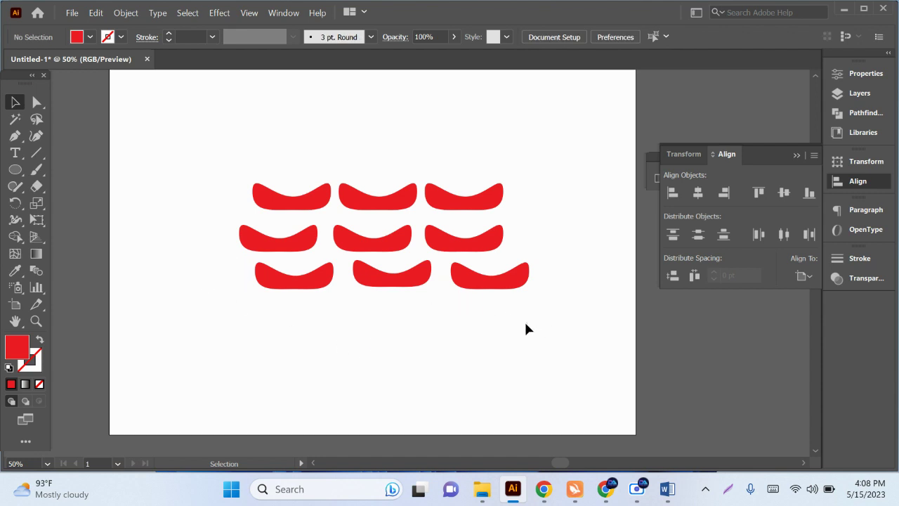
scroll(520, 323, up, 1)
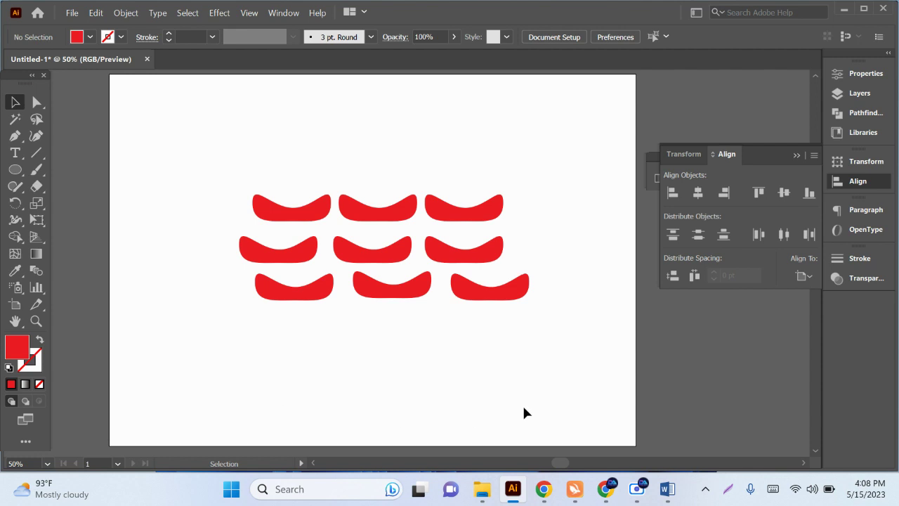
Fill the bottom-left and top-right wave shapes with orange
click(291, 206)
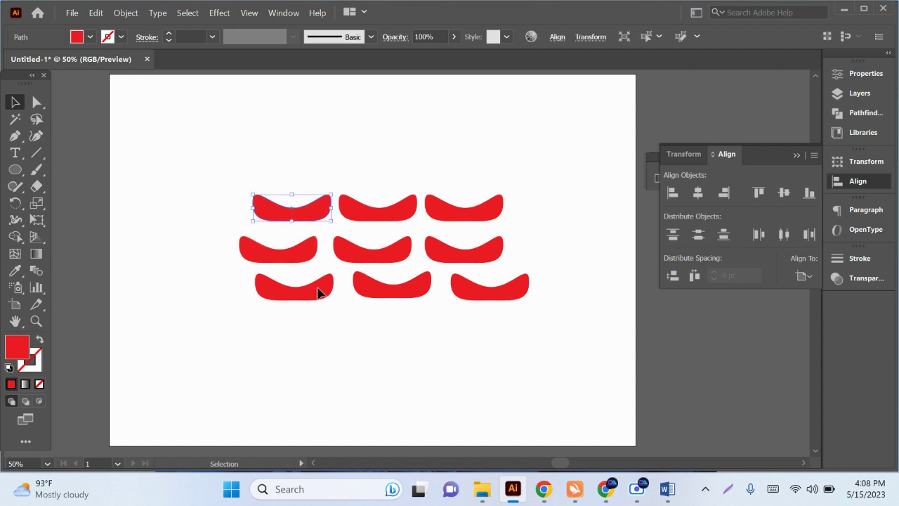
click(278, 254)
click(301, 290)
click(90, 37)
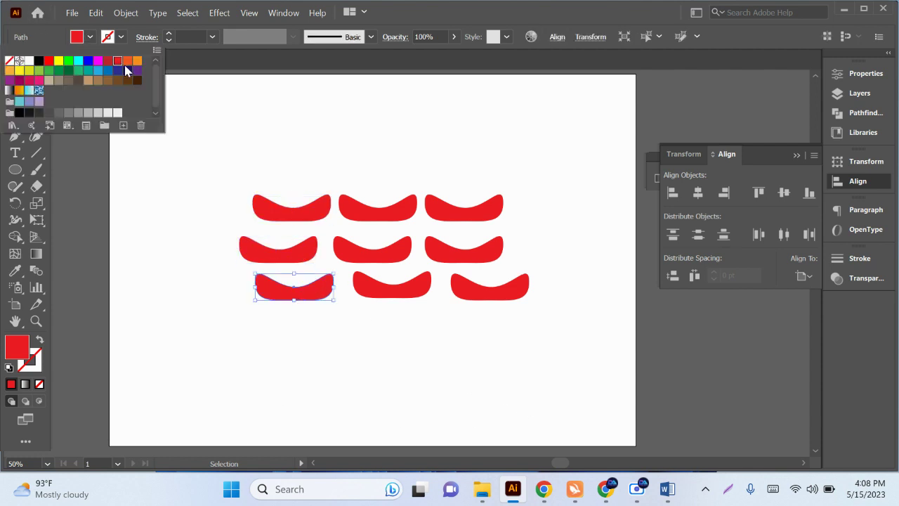
click(135, 64)
click(482, 223)
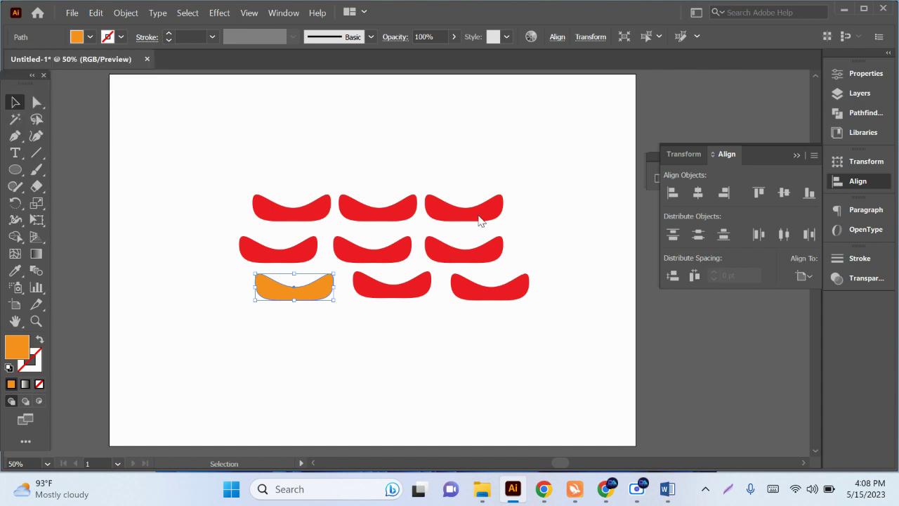
double_click(482, 211)
click(90, 37)
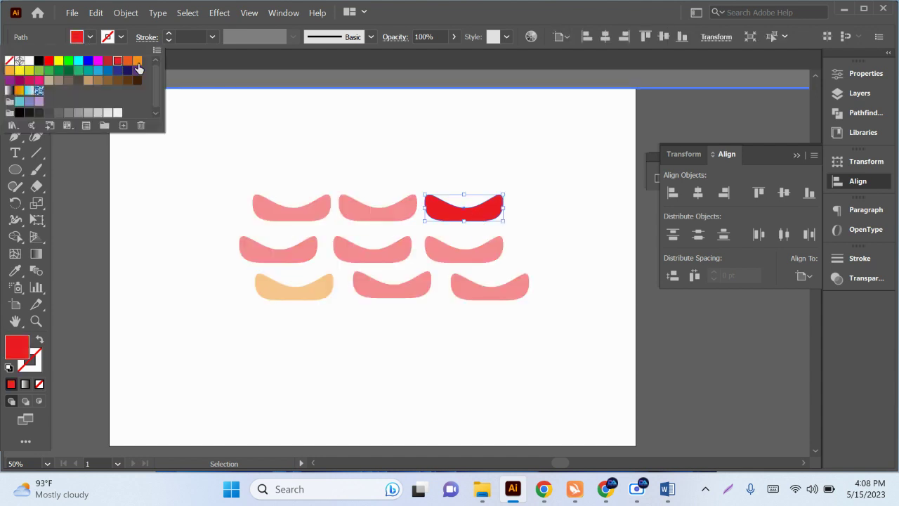
click(137, 61)
click(439, 126)
double_click(464, 394)
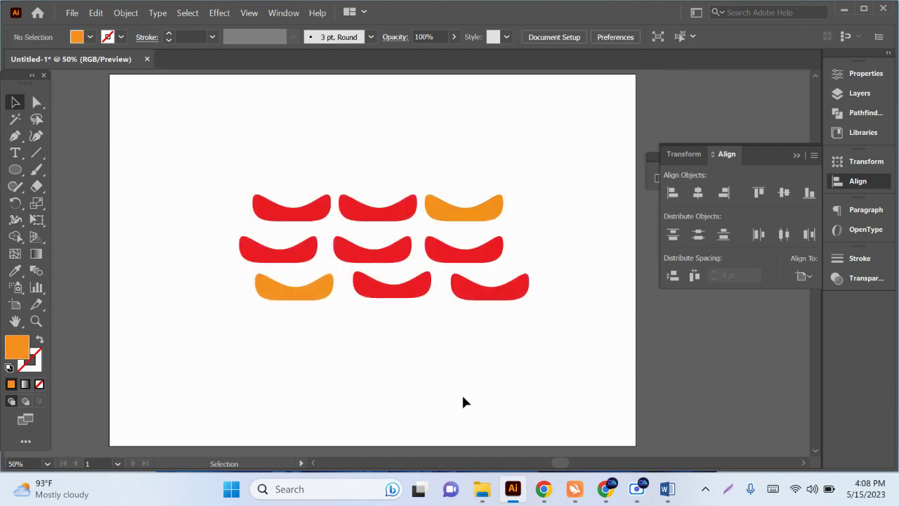
Fill the middle wave shape with blue
click(376, 253)
click(90, 36)
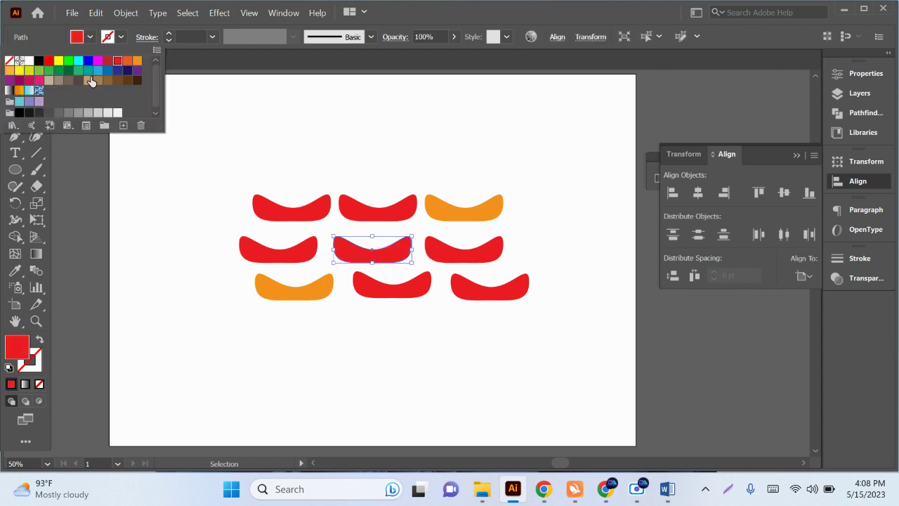
click(117, 70)
click(481, 349)
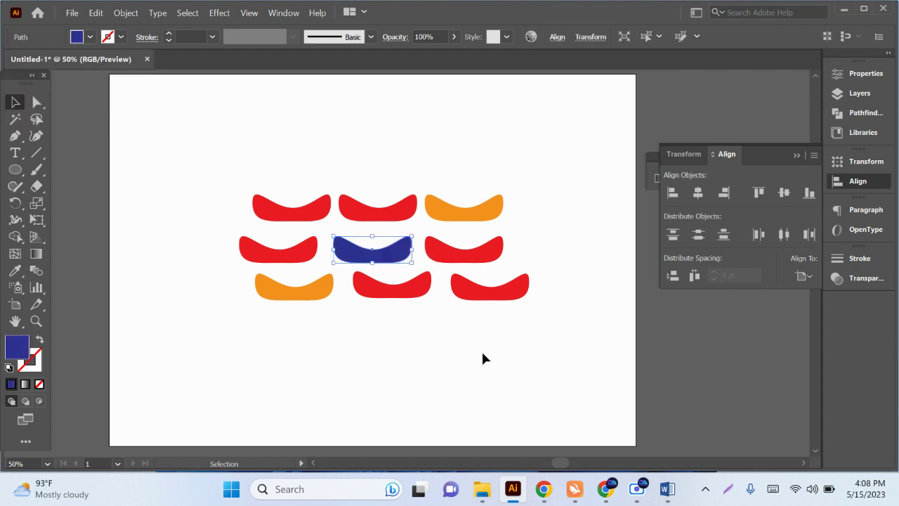
Fill the top-left and bottom-right wave shapes with dark navy
click(292, 207)
click(90, 37)
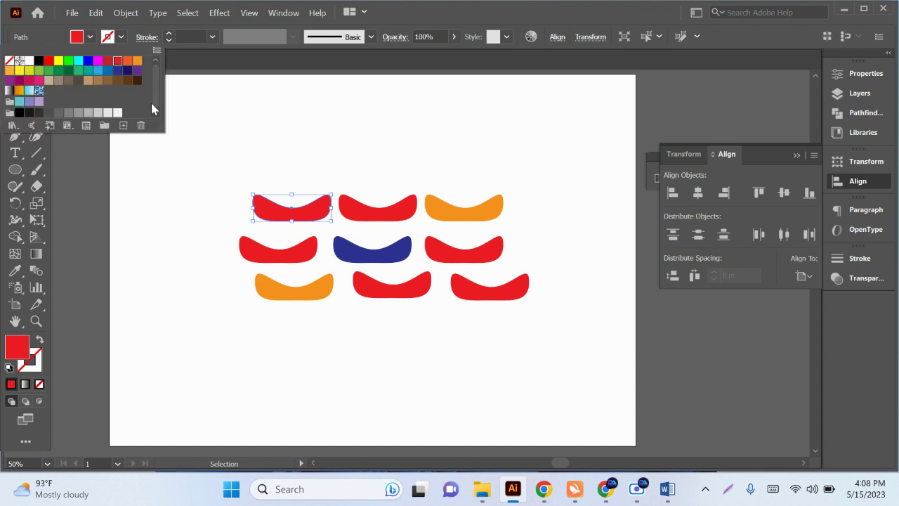
click(136, 80)
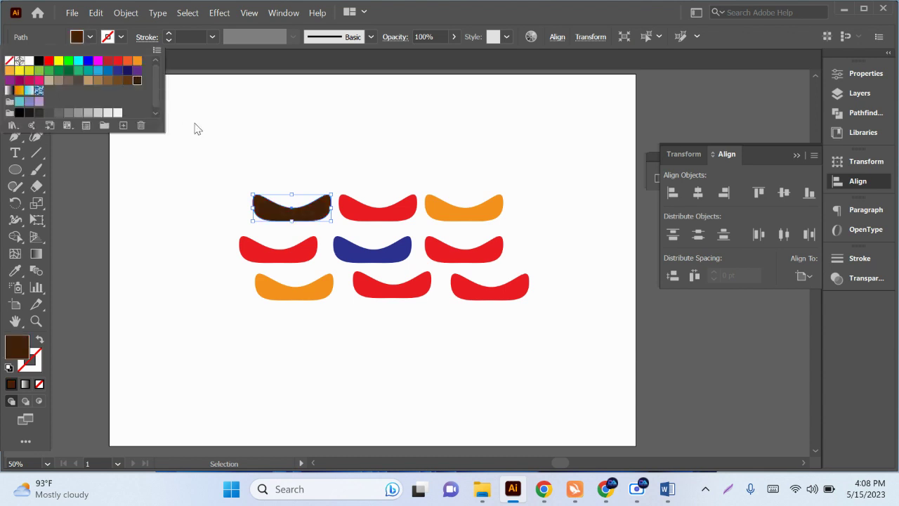
click(127, 71)
click(517, 350)
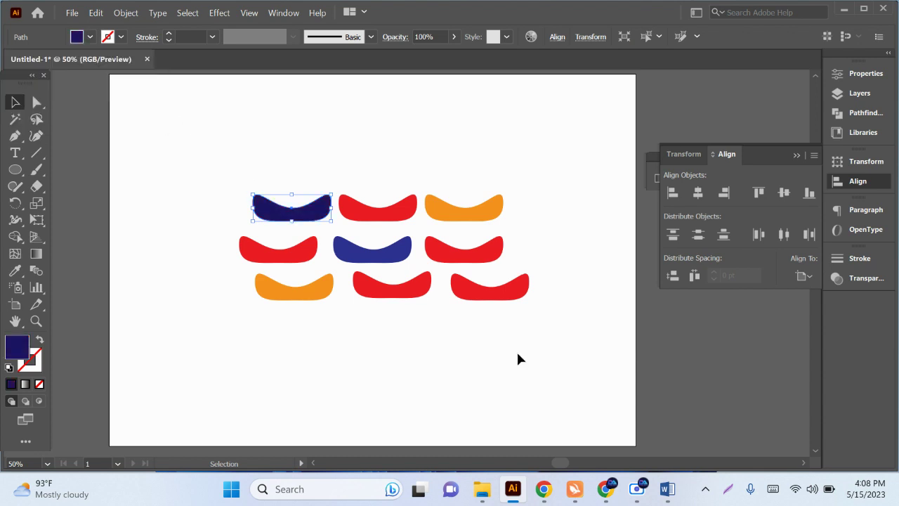
click(509, 296)
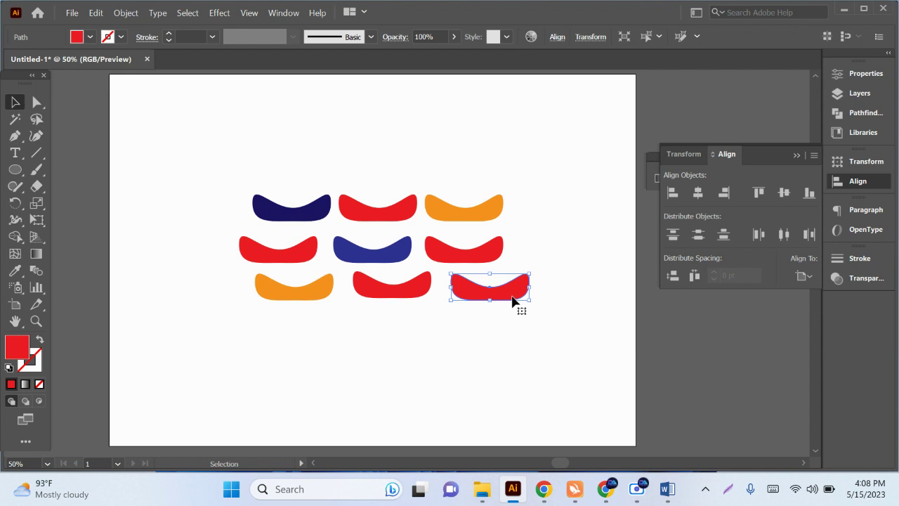
click(90, 37)
click(136, 80)
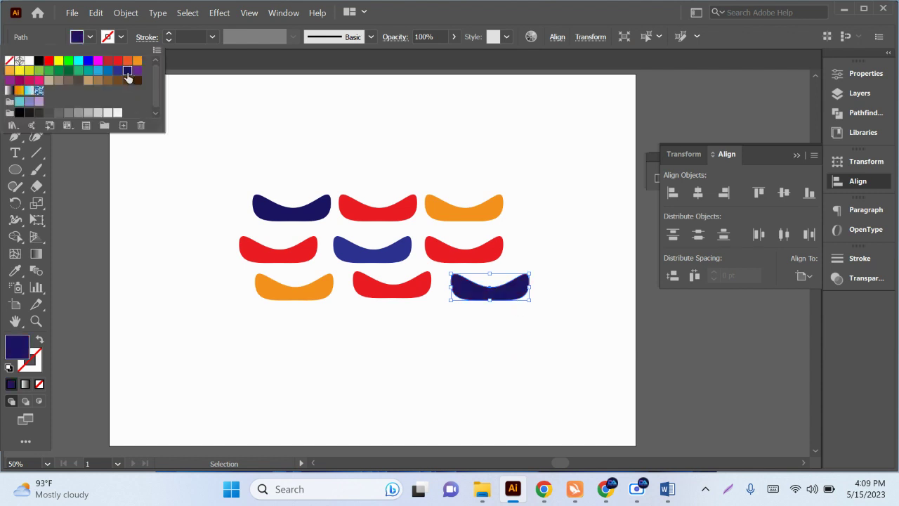
click(441, 129)
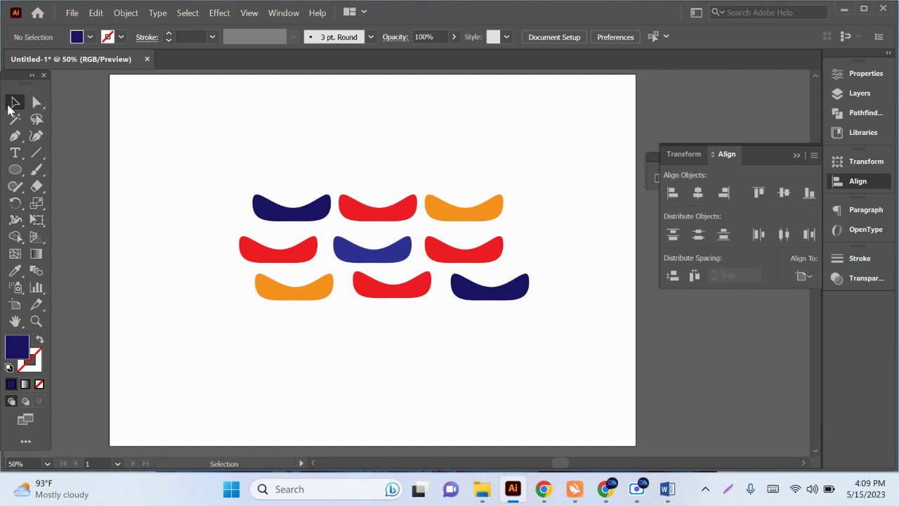
Marquee-select all nine wave shapes and group them from the right-click menu
mouse_move(171, 131)
mouse_down()
mouse_move(236, 198)
mouse_move(571, 330)
mouse_move(573, 346)
mouse_up()
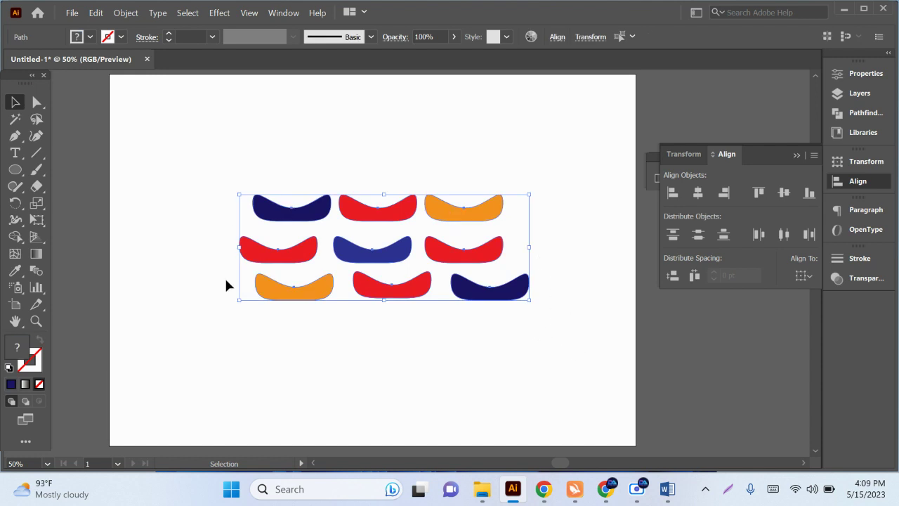
right_click(390, 214)
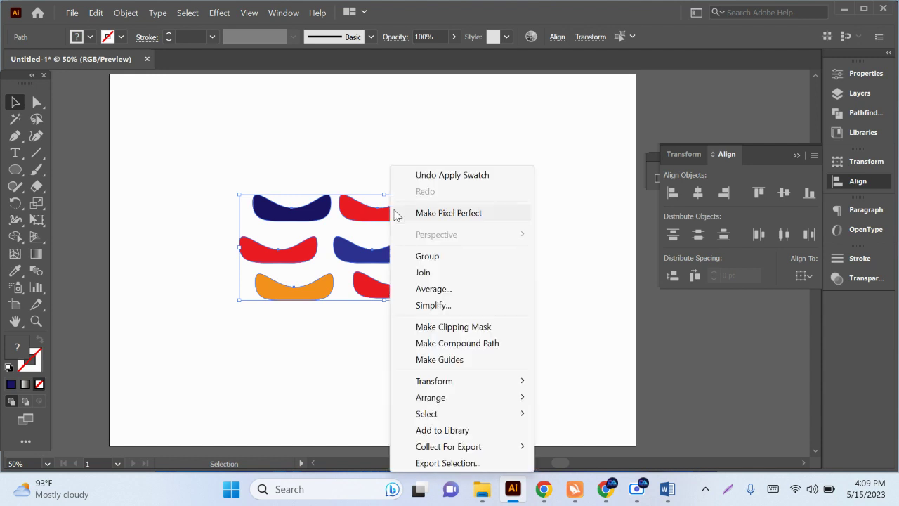
click(446, 262)
click(563, 344)
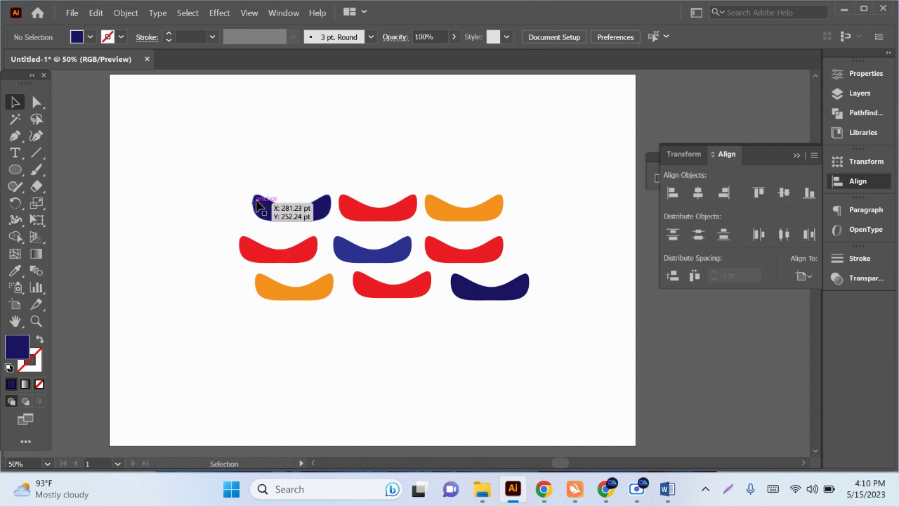
Drag the wave group around and settle it slightly up and left of its original spot
drag(275, 211, 182, 127)
click(302, 275)
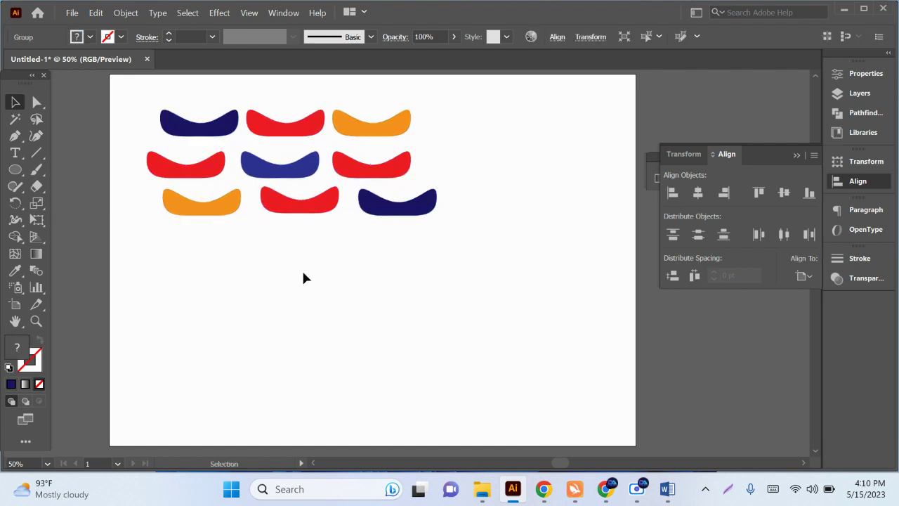
mouse_move(425, 213)
mouse_down()
mouse_move(495, 300)
mouse_move(609, 414)
mouse_up()
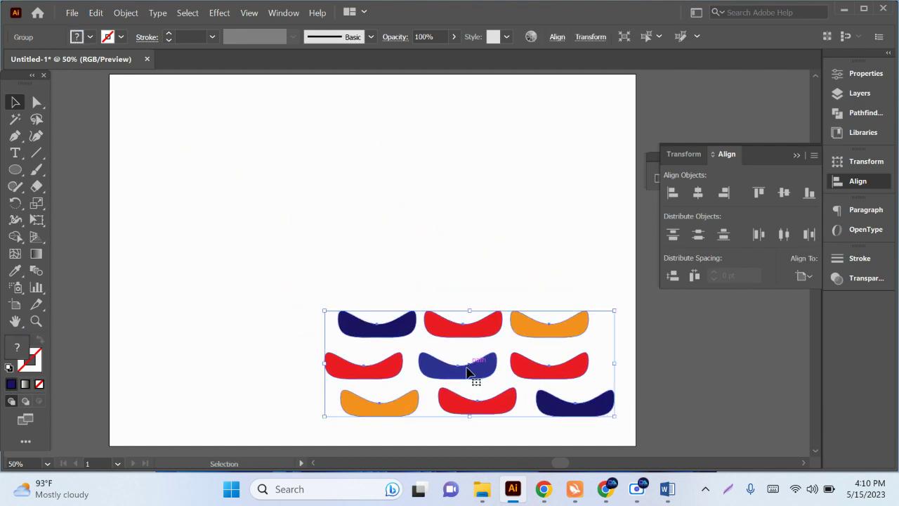
mouse_move(457, 373)
mouse_down()
mouse_move(354, 237)
mouse_move(334, 247)
mouse_up()
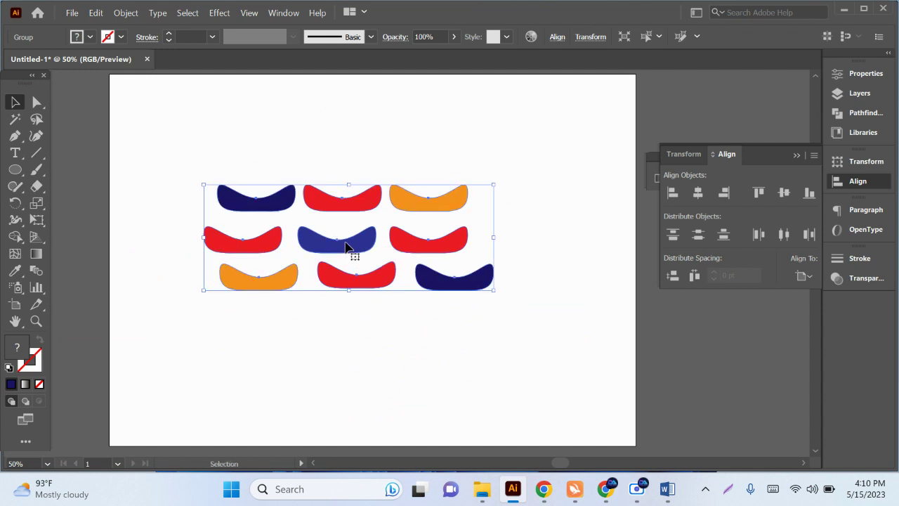
Try a brown fill on the whole group, then undo it to restore the original colours
click(91, 37)
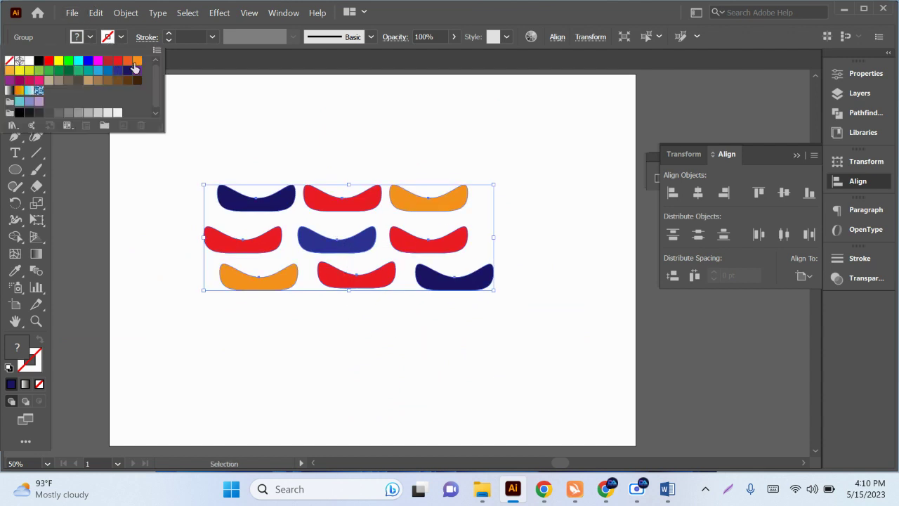
click(96, 82)
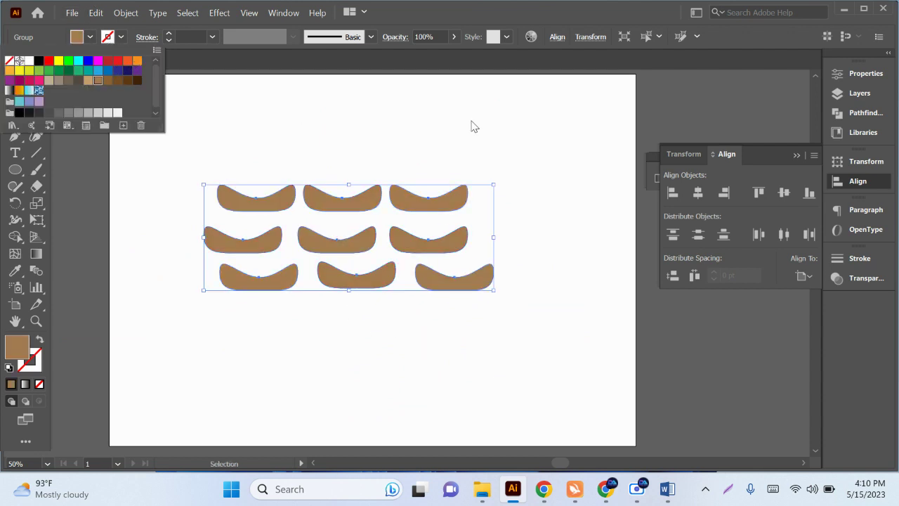
click(471, 126)
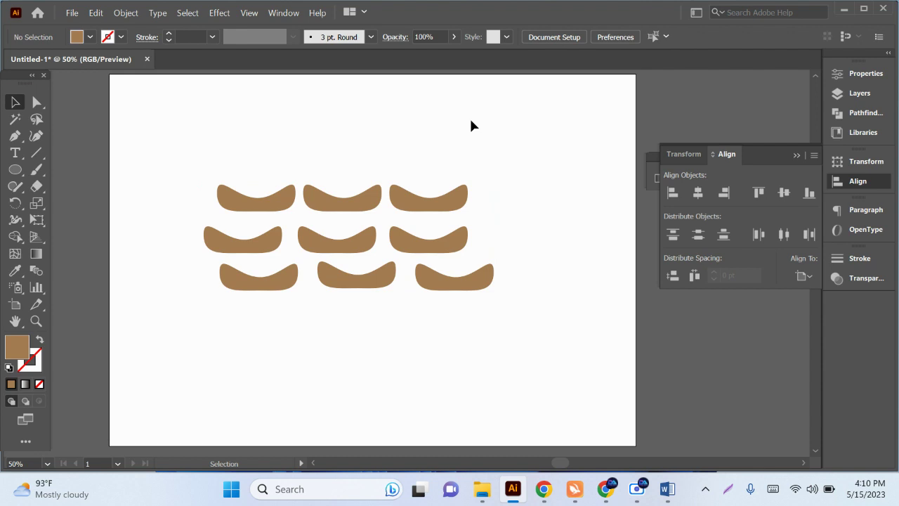
key(ctrl+z)
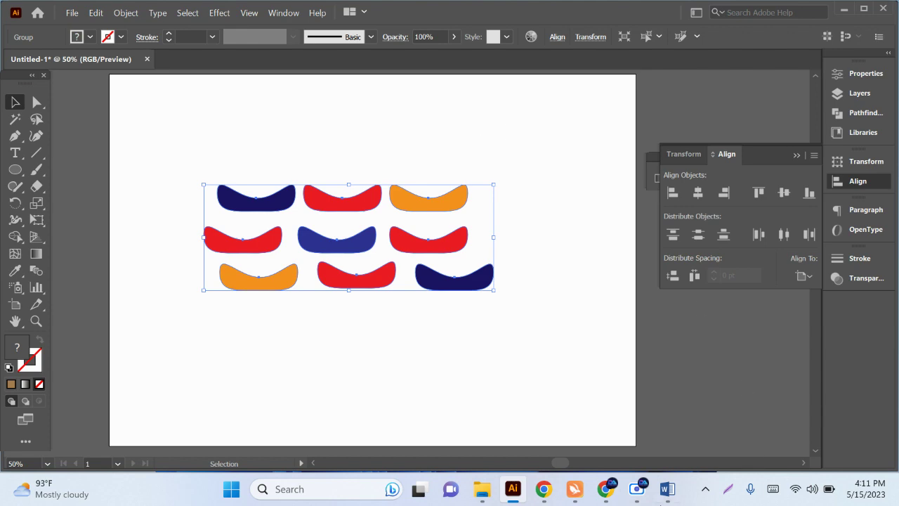
click(636, 489)
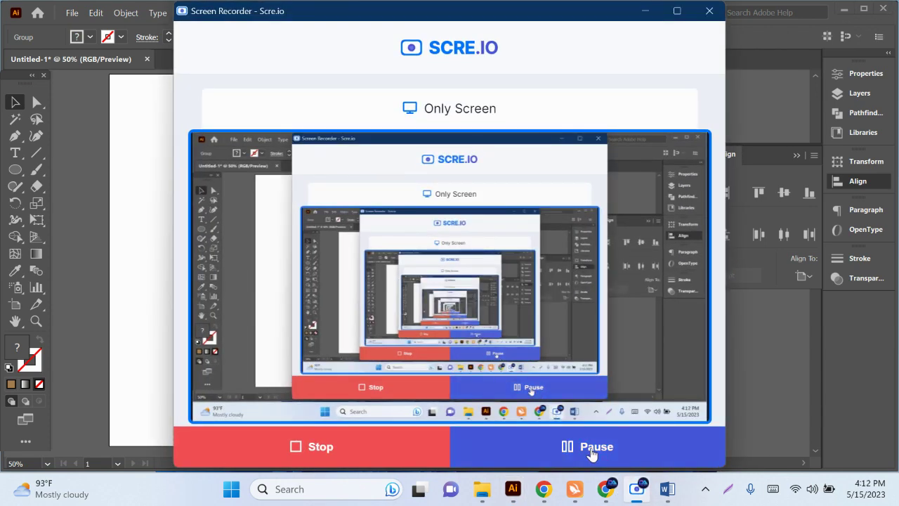
click(646, 11)
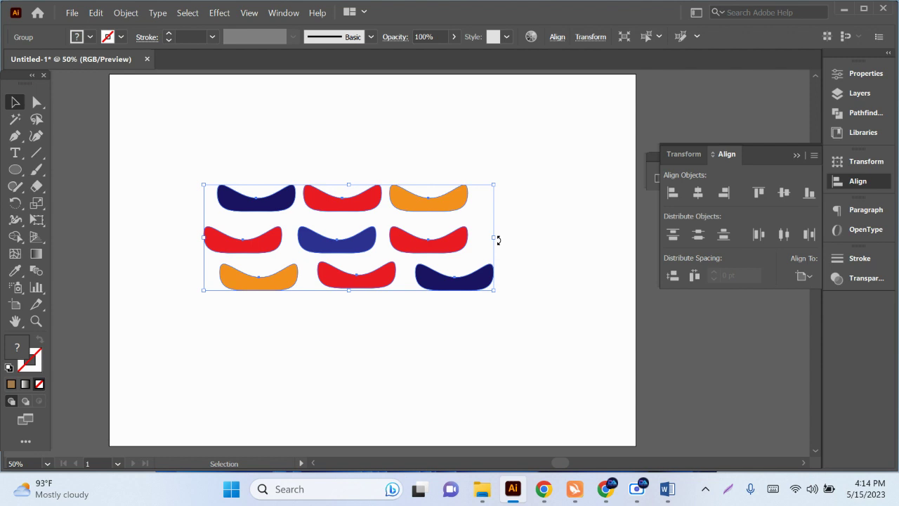
Bring the Scre.io screen recorder window to the front from the taskbar
mouse_move(637, 489)
click(586, 458)
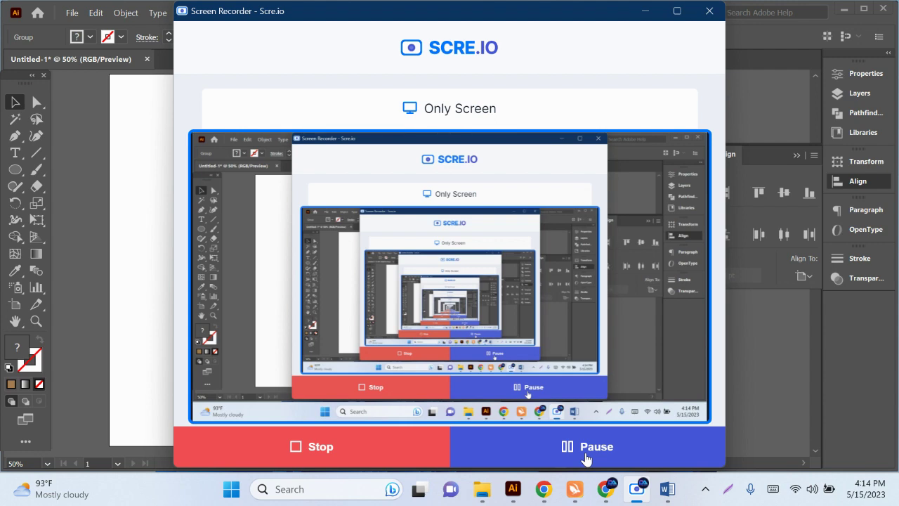
Minimize the screen recorder and switch to Chrome showing the Fiverr seller dashboard
click(647, 10)
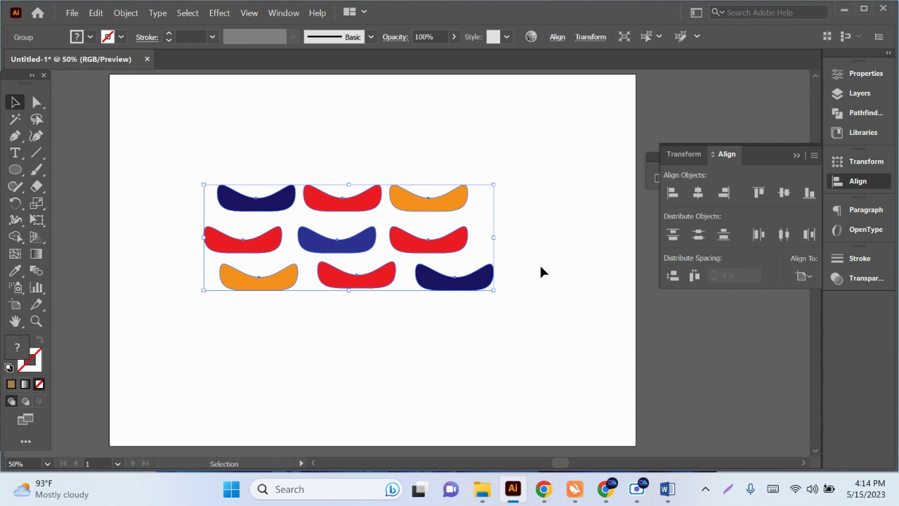
click(606, 489)
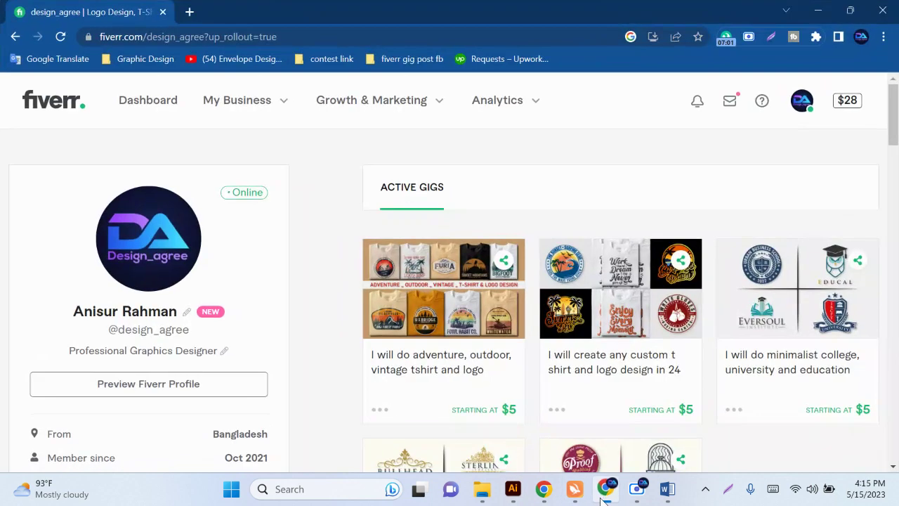
Open the Fiverr Messages inbox and the top conversation with the buyer who sent a file
click(730, 102)
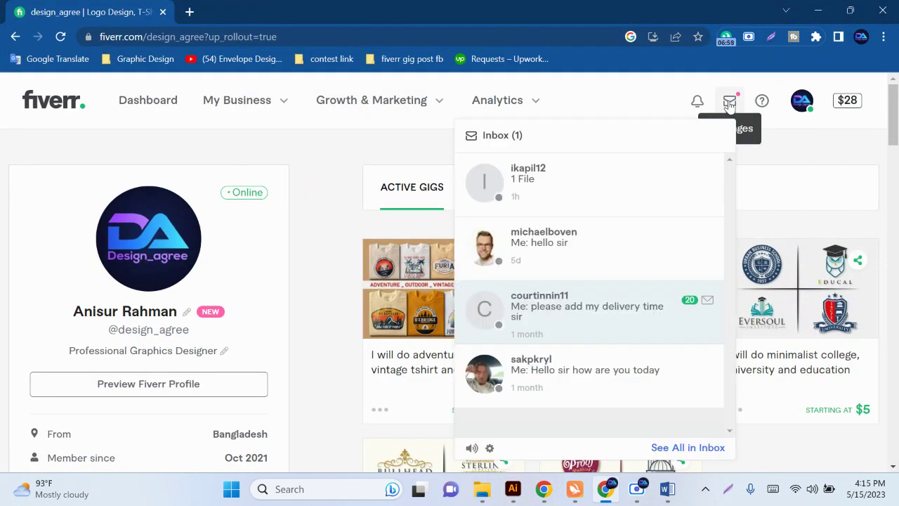
click(570, 189)
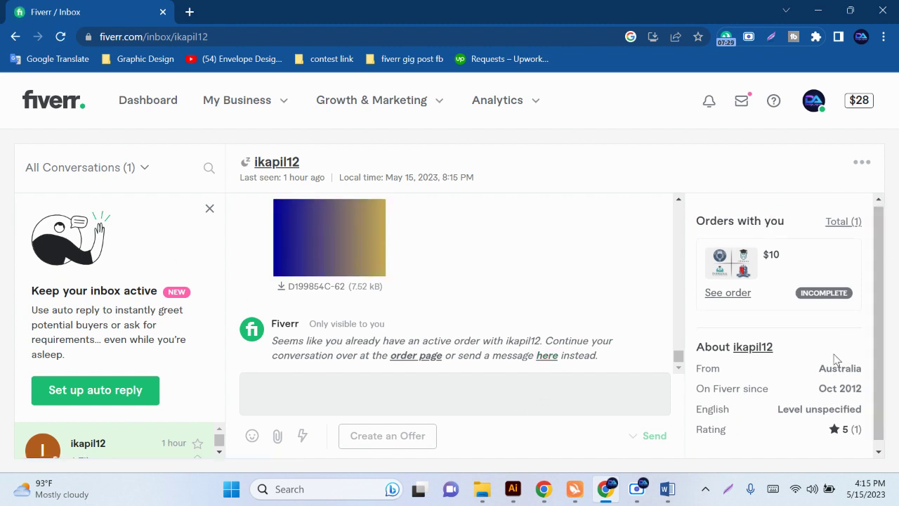
Scroll up the Fiverr chat and view the client's attached logo image full size
scroll(836, 359, down, 1)
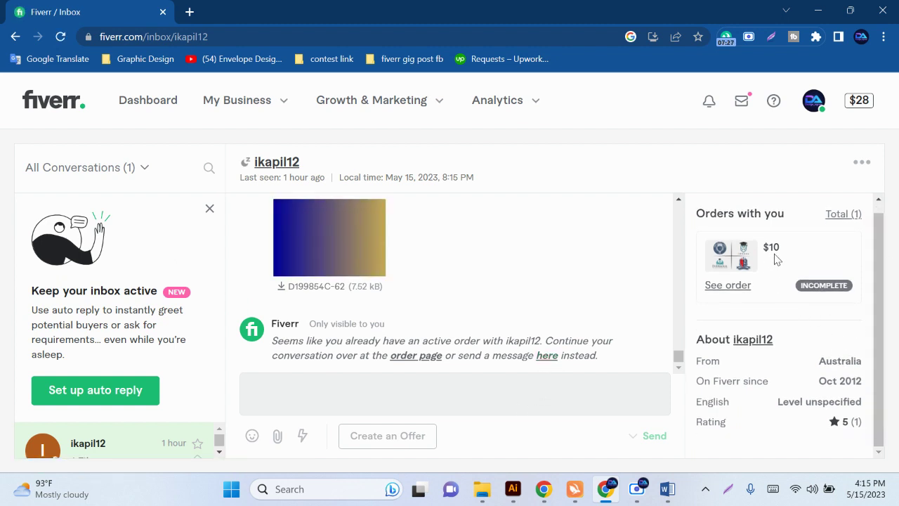
scroll(532, 331, up, 3)
scroll(471, 327, up, 3)
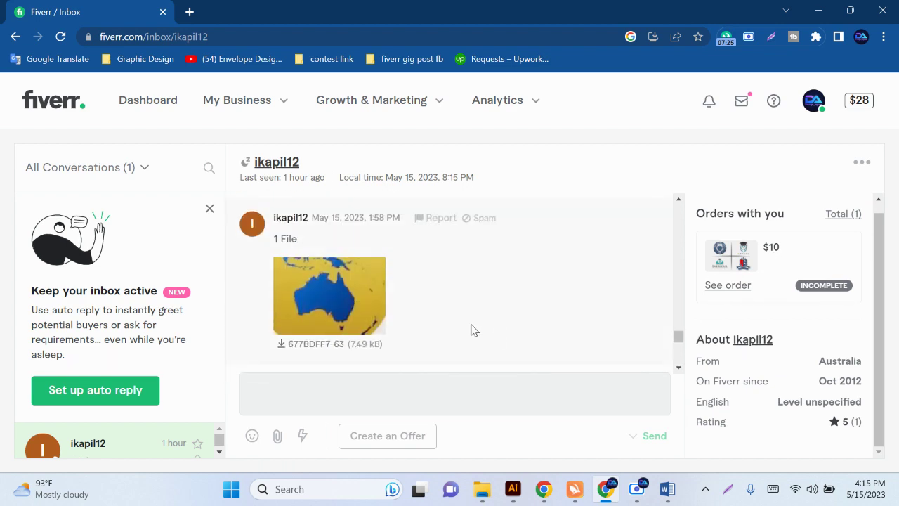
scroll(400, 345, up, 3)
scroll(400, 345, up, 3)
scroll(397, 343, up, 3)
scroll(397, 343, up, 2)
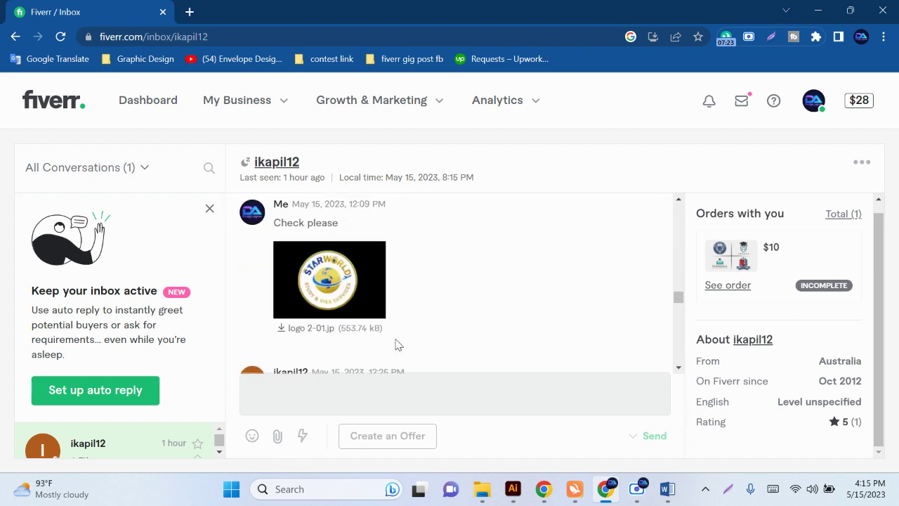
scroll(364, 340, up, 3)
scroll(364, 340, up, 3)
scroll(364, 340, up, 3)
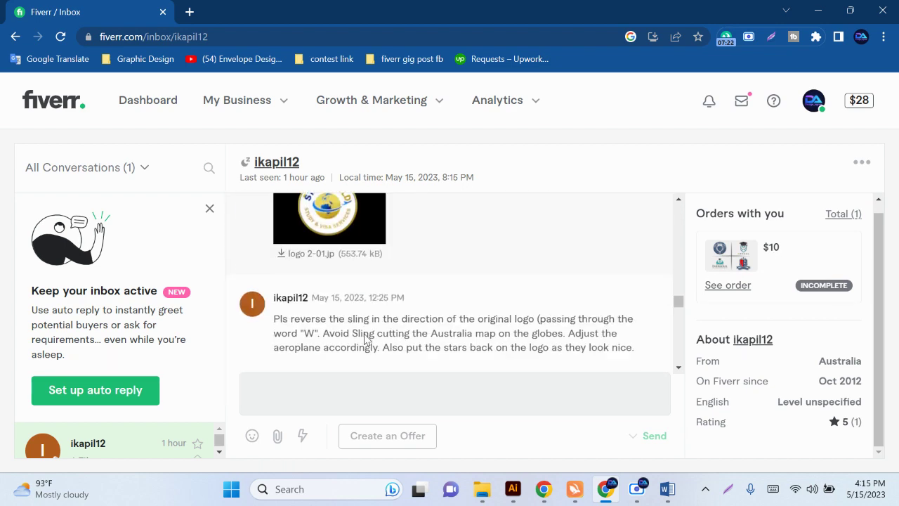
click(299, 220)
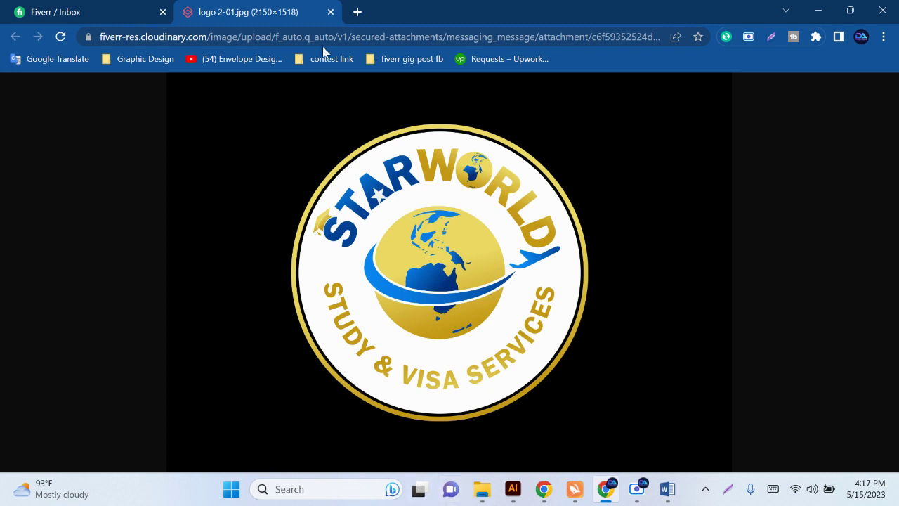
Close the logo image, check the inbox and account menus, then hide Chrome
click(330, 12)
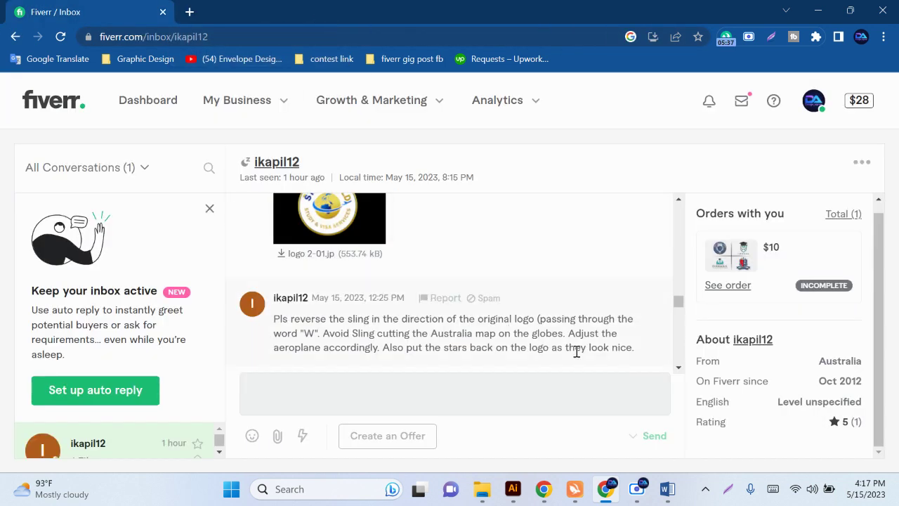
click(744, 103)
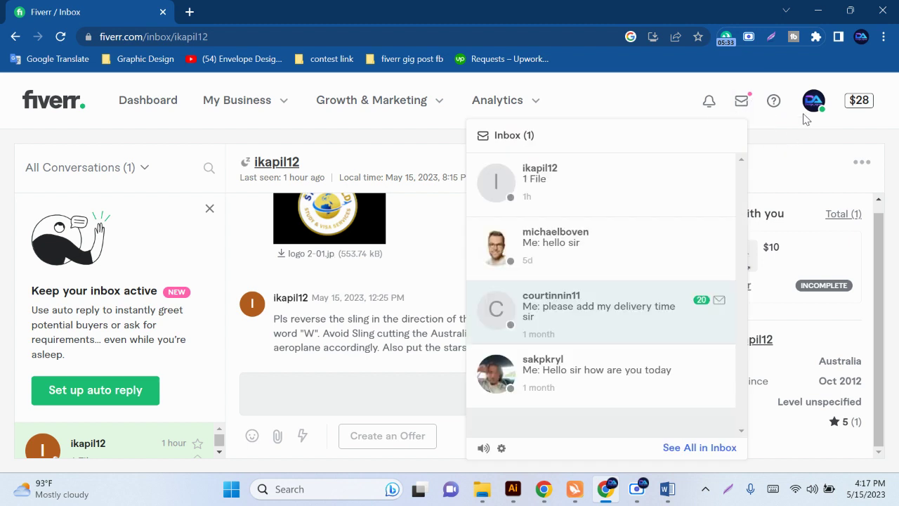
click(812, 105)
key(Escape)
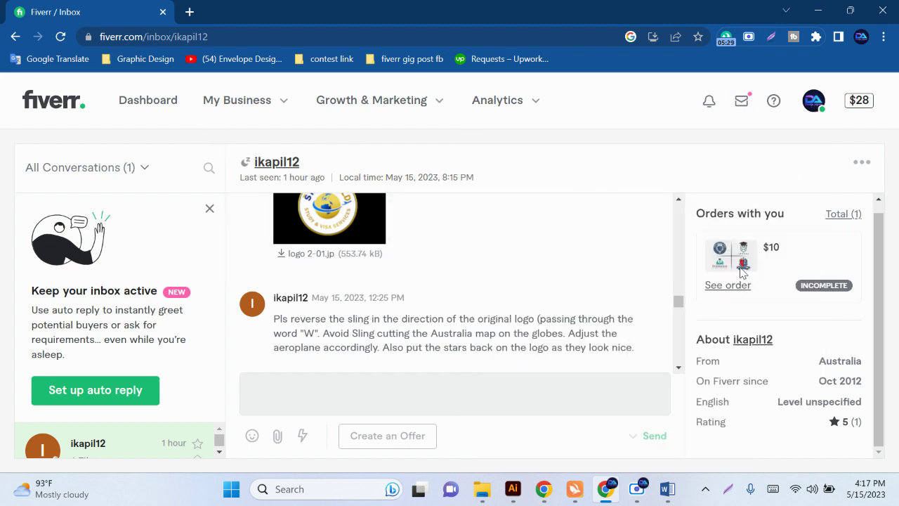
click(813, 102)
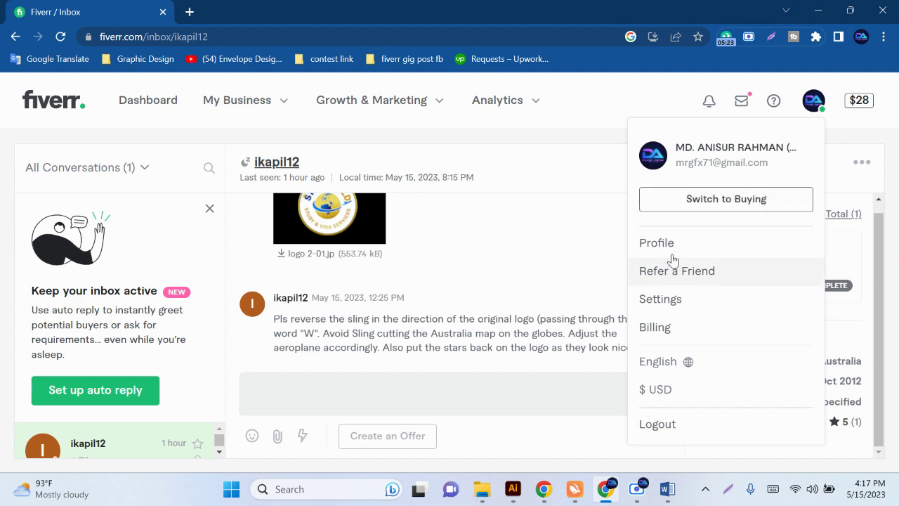
click(668, 246)
click(818, 12)
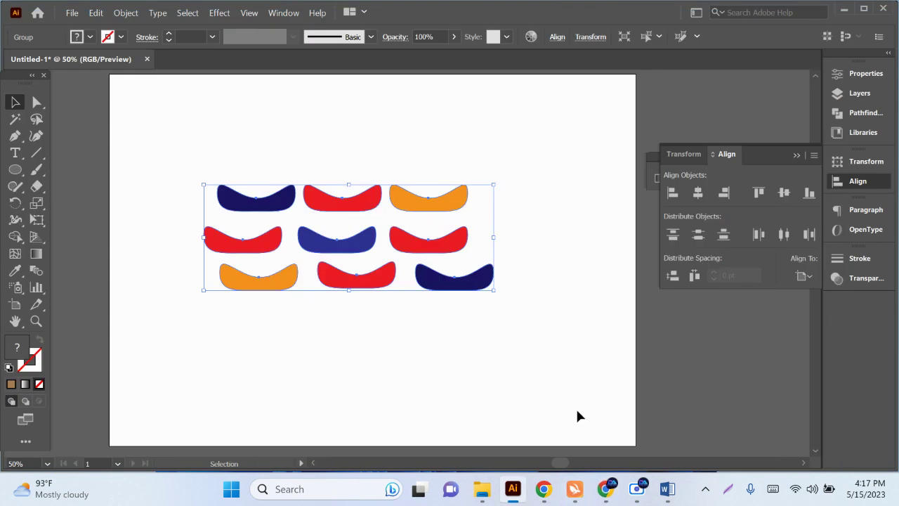
Move the wave group down and to the right, then reselect it
click(513, 380)
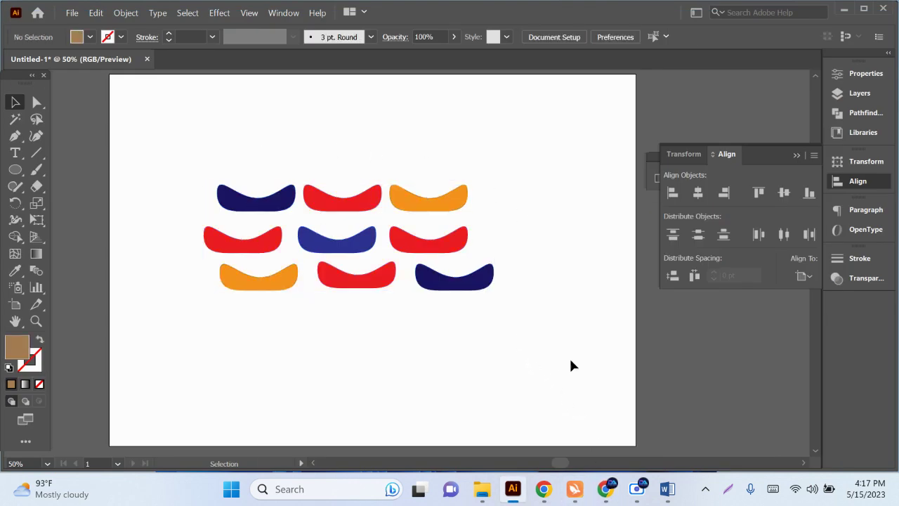
mouse_move(394, 285)
mouse_down()
mouse_move(419, 324)
mouse_move(431, 295)
mouse_up()
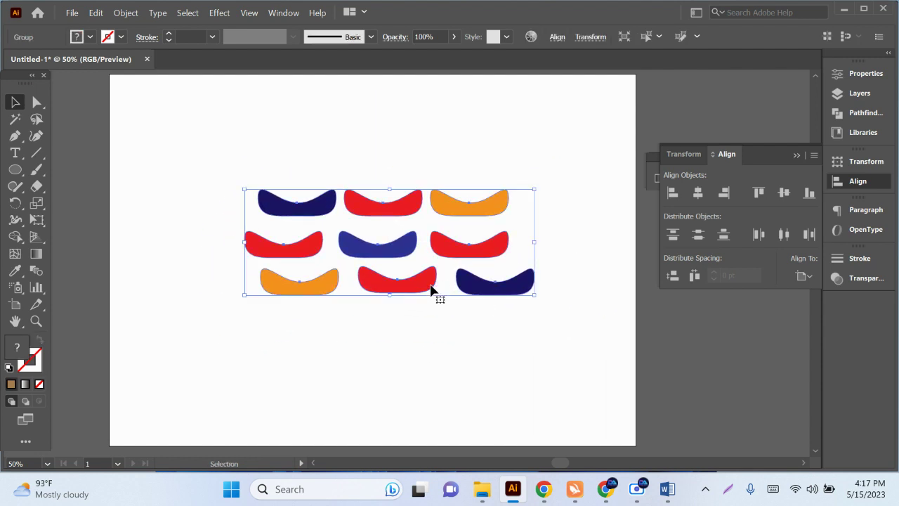
click(481, 359)
scroll(367, 324, down, 1)
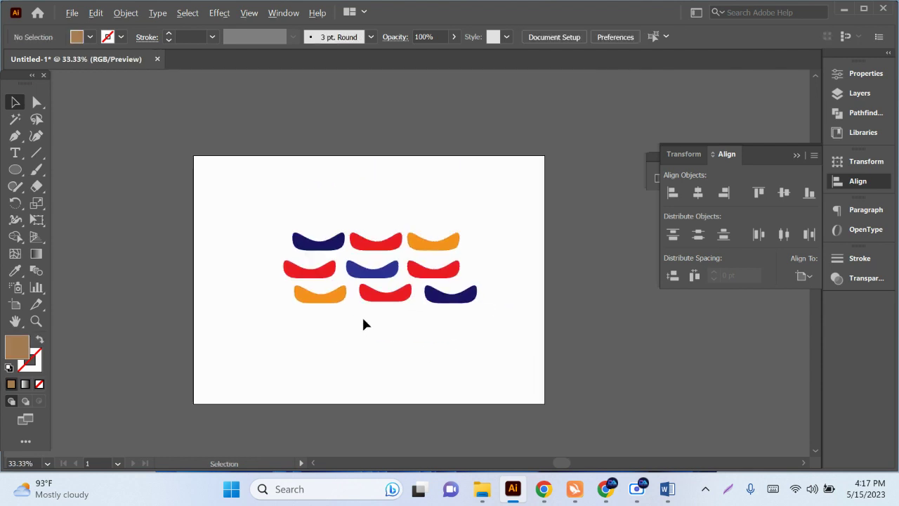
scroll(379, 325, up, 1)
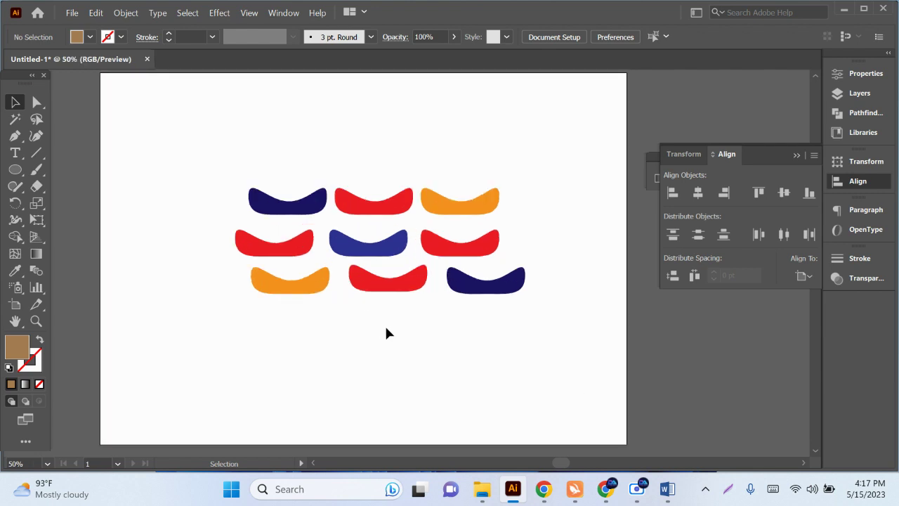
scroll(434, 328, up, 1)
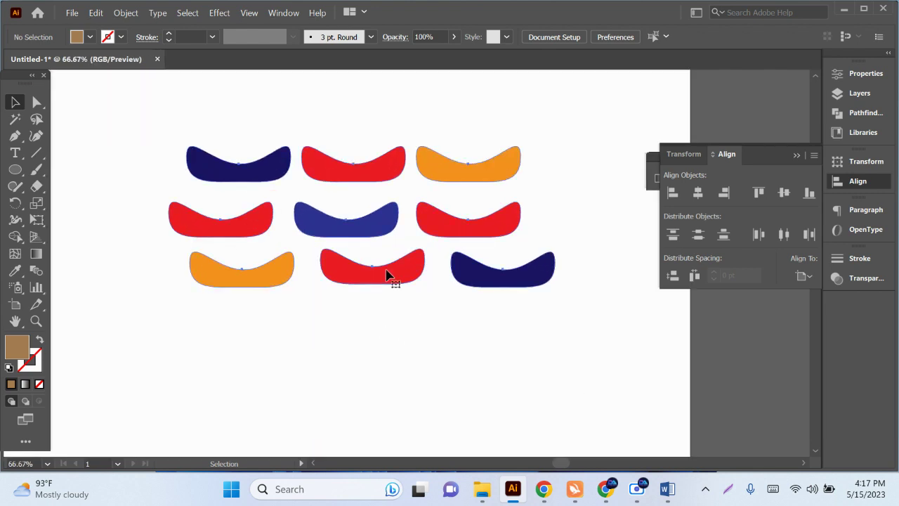
click(389, 275)
Ungroup and try moving two shapes, then undo back to the intact group
right_click(386, 271)
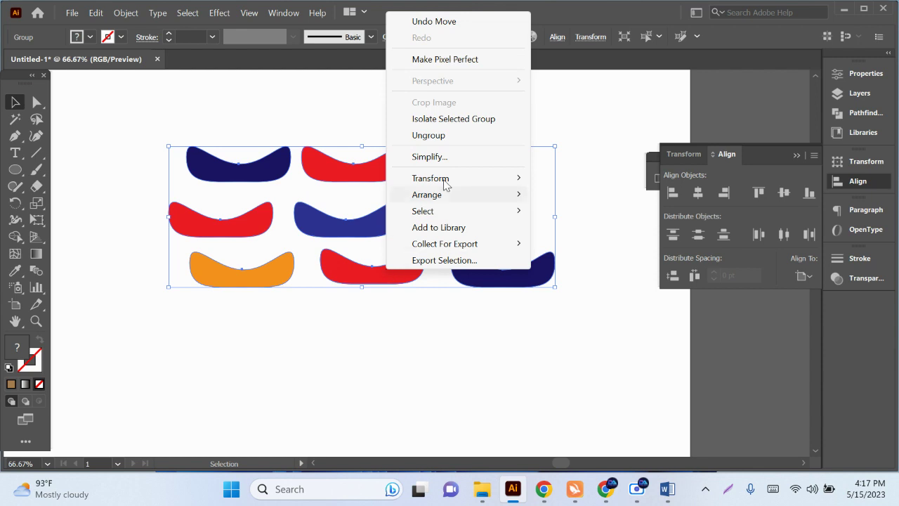
click(441, 140)
click(482, 341)
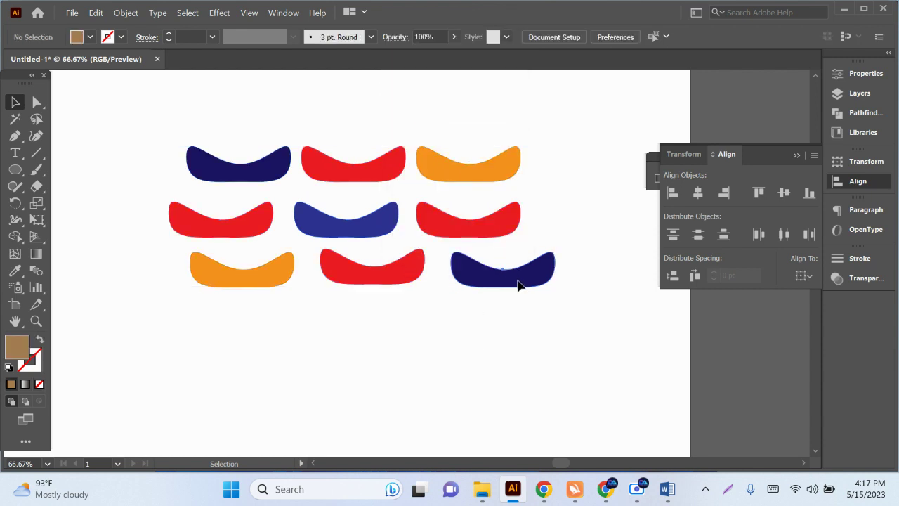
drag(517, 285, 560, 345)
drag(372, 276, 372, 306)
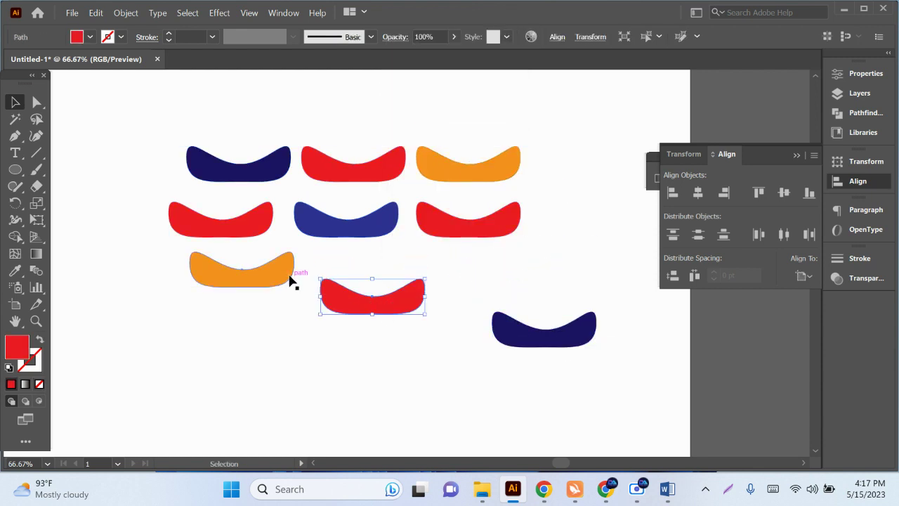
key(ctrl+z)
key(ctrl+z)
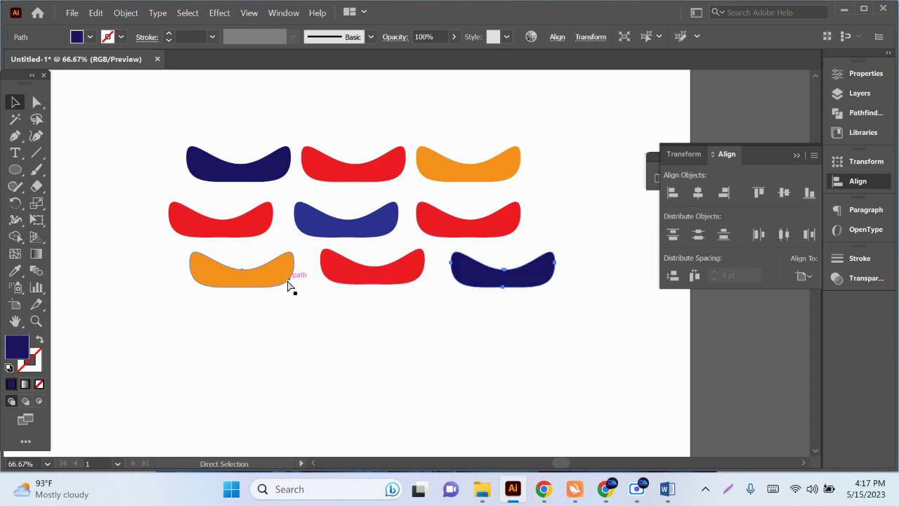
key(ctrl+a)
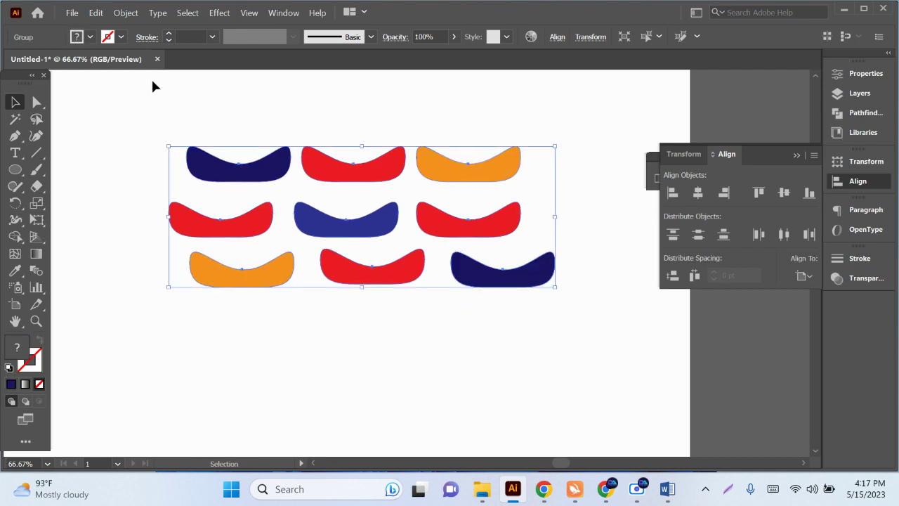
Nudge the group slightly left and up, trying a red fill and undoing it
click(102, 119)
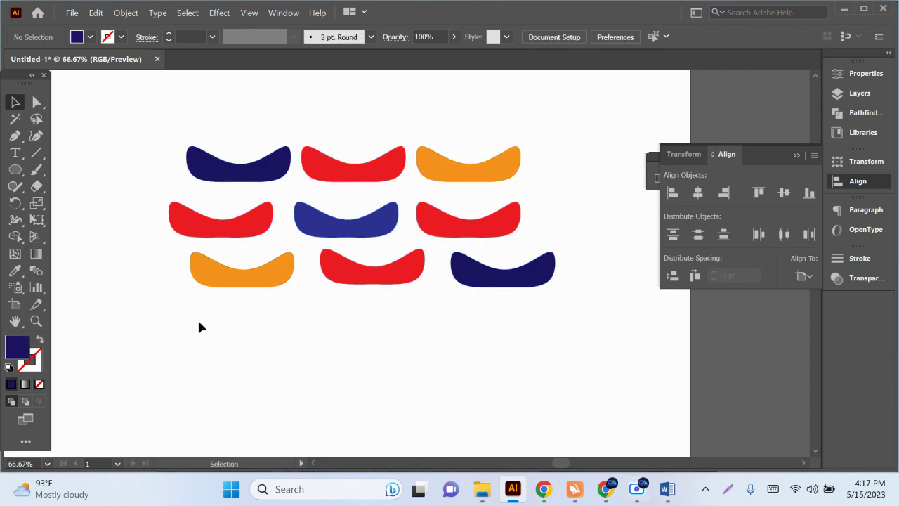
click(36, 103)
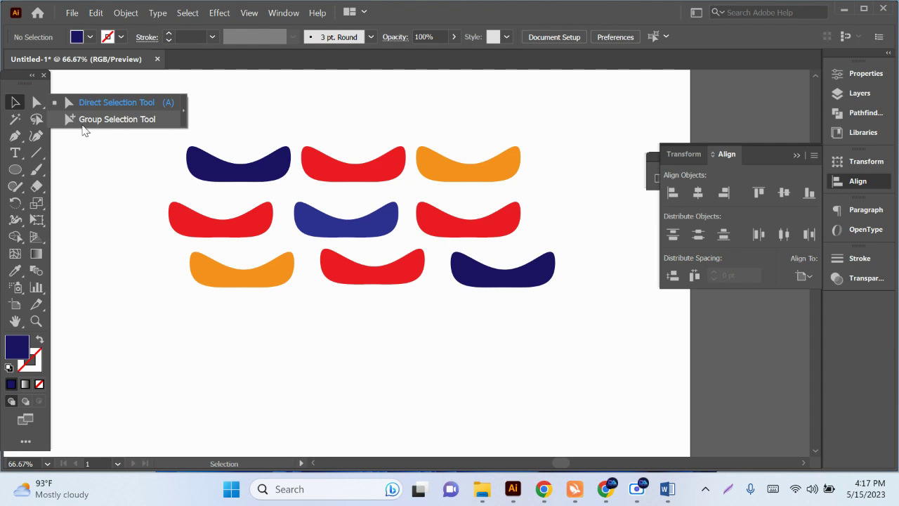
click(261, 285)
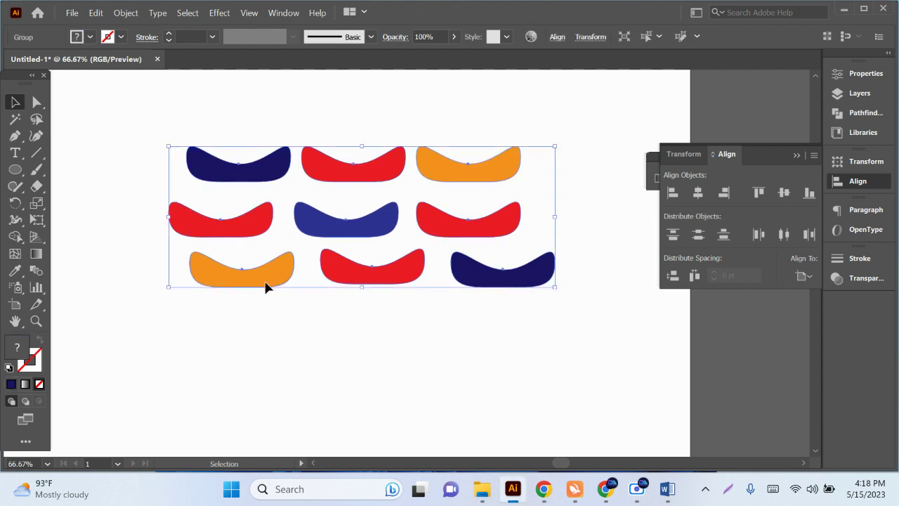
drag(266, 286, 247, 281)
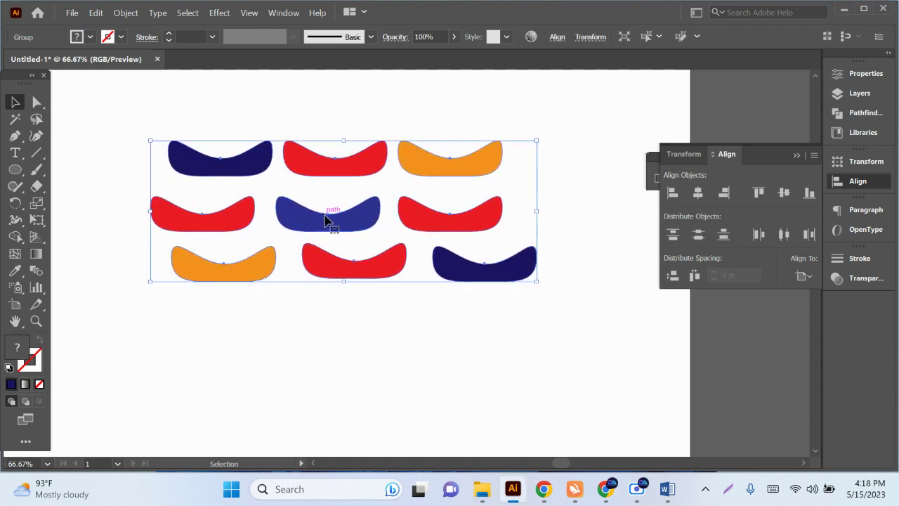
click(90, 37)
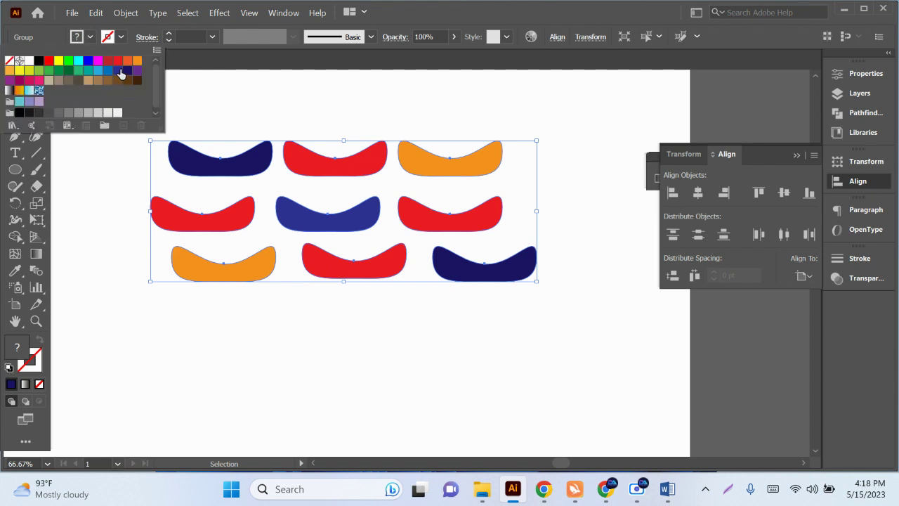
click(117, 62)
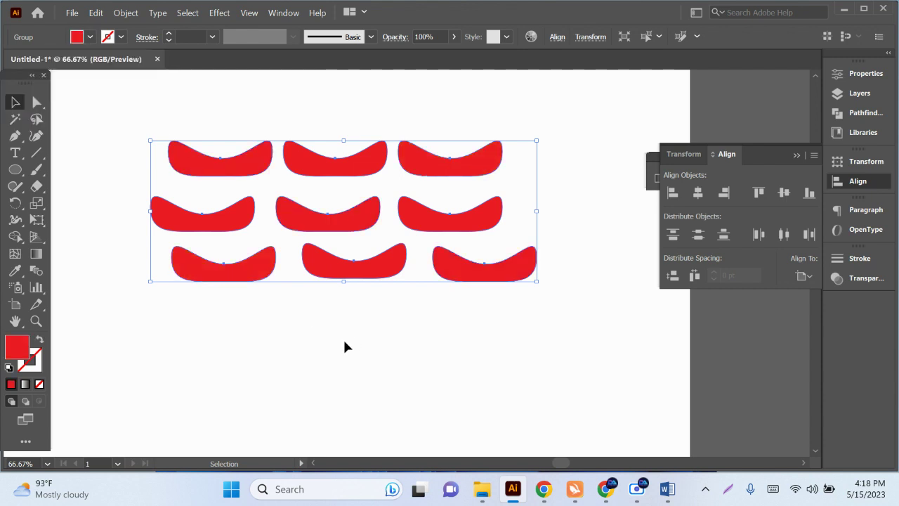
key(ctrl+z)
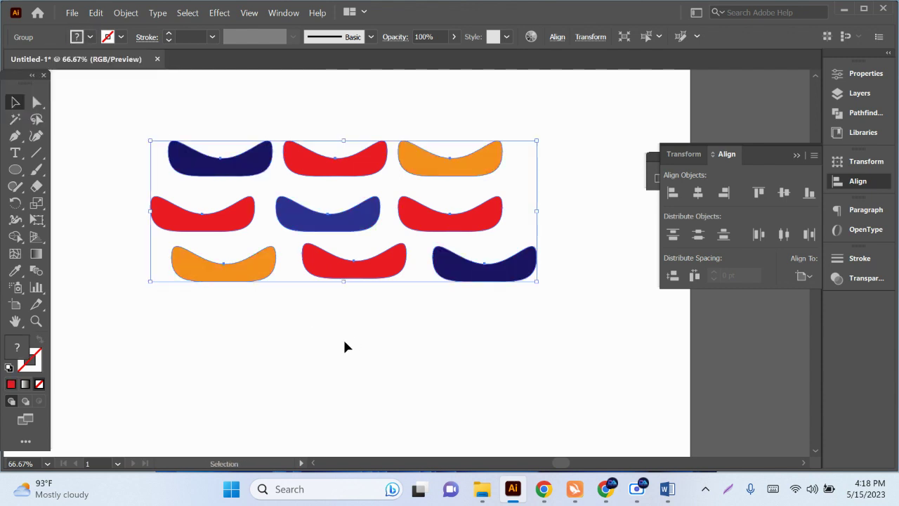
click(344, 346)
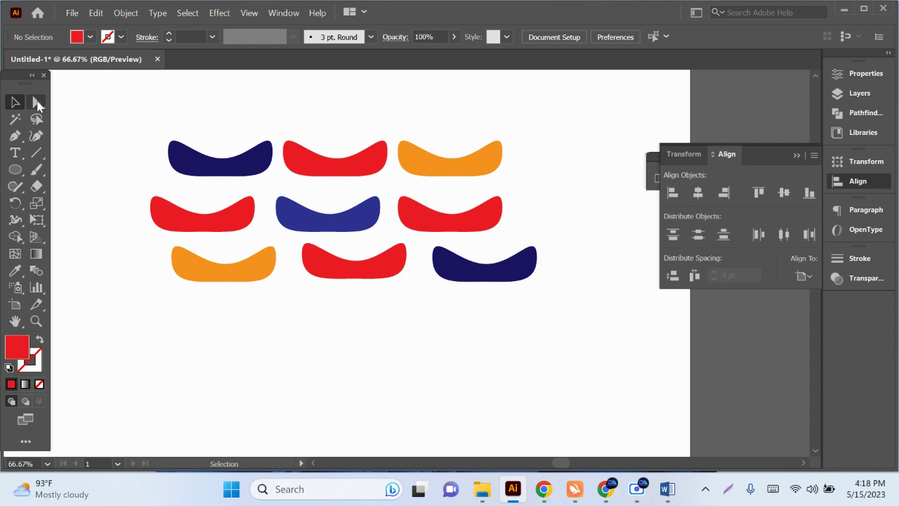
Give the top-right shape inside the group a darker orange fill
click(39, 105)
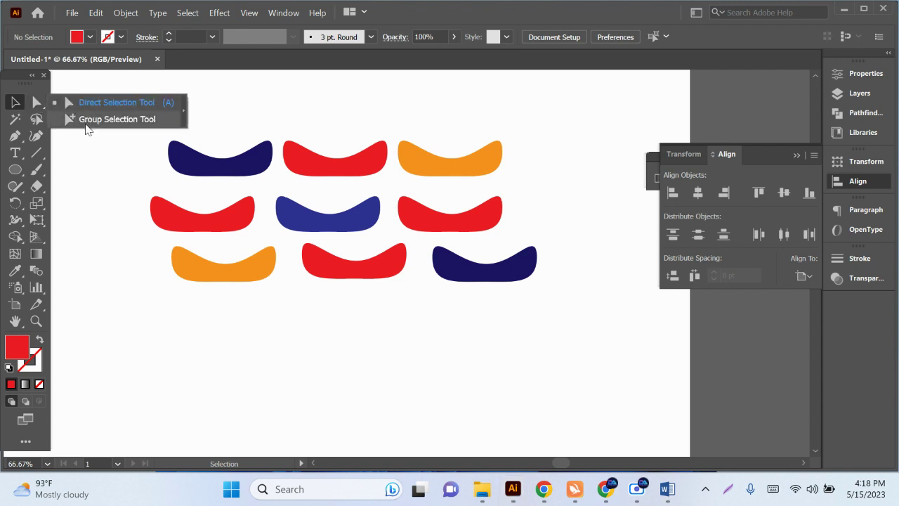
click(84, 121)
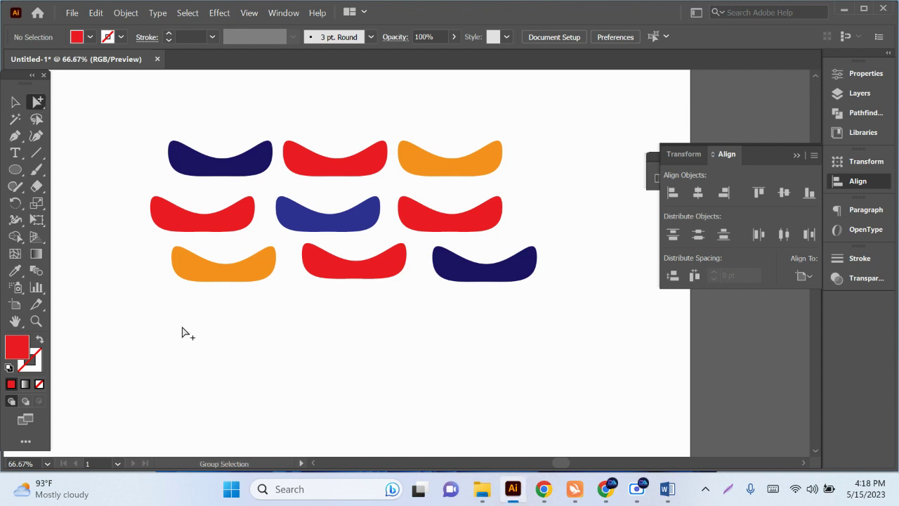
click(463, 174)
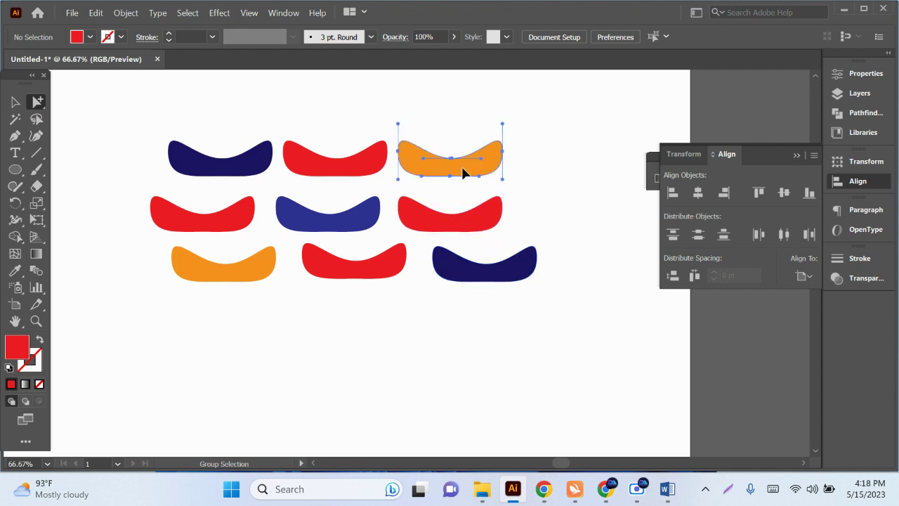
click(90, 37)
click(127, 61)
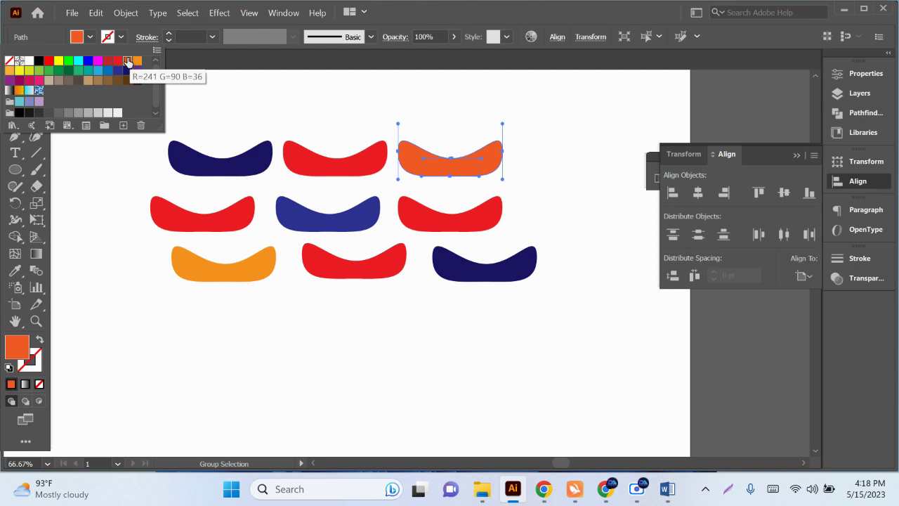
click(303, 253)
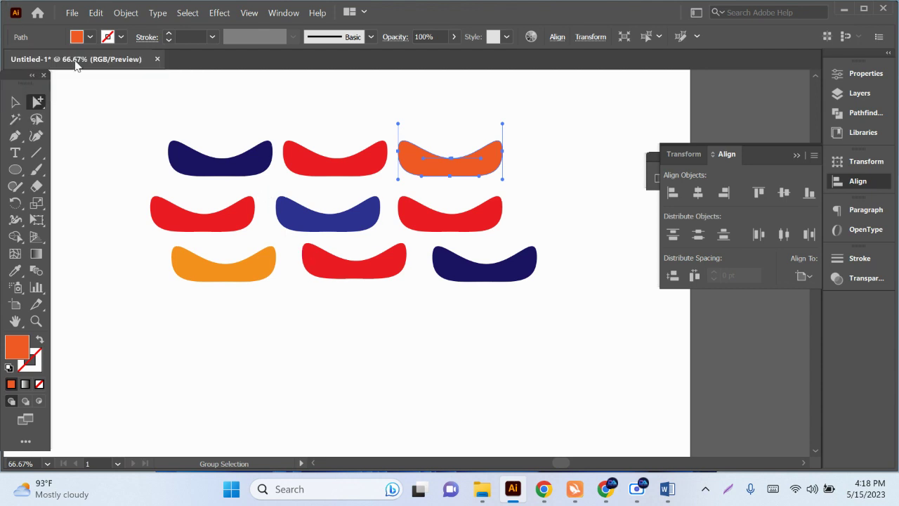
Swap shapes so light orange sits top-right and red-orange sits bottom-left
click(40, 103)
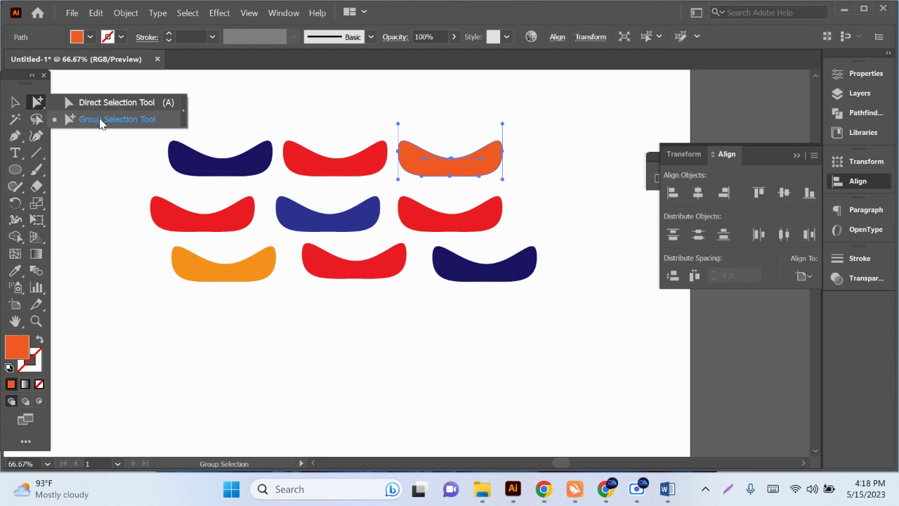
click(463, 167)
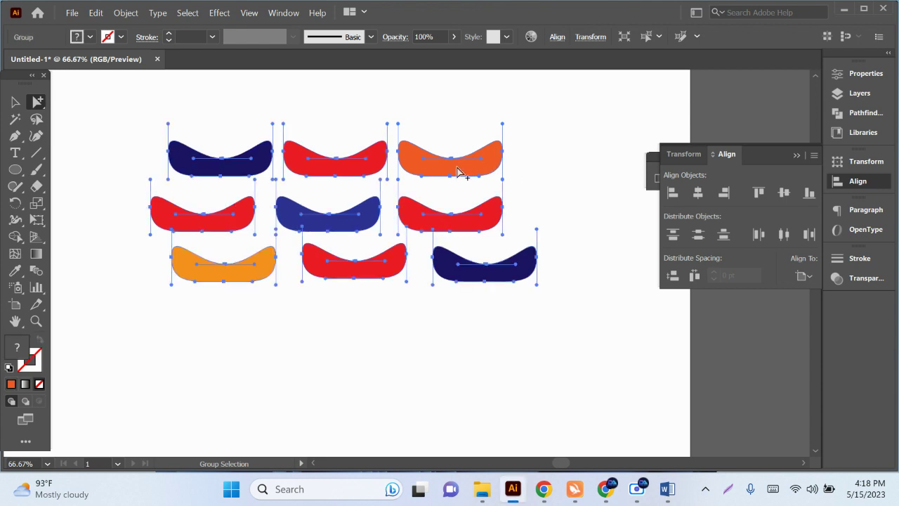
click(611, 347)
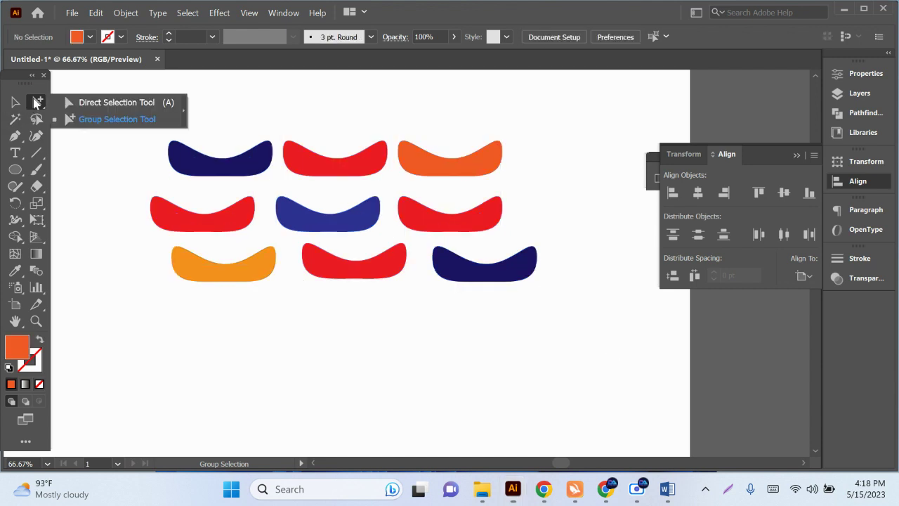
click(37, 103)
click(89, 120)
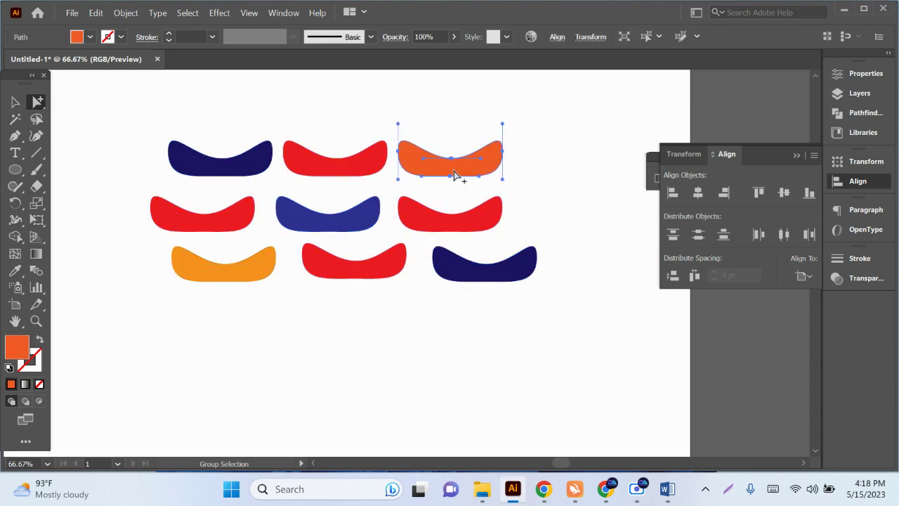
mouse_move(456, 176)
mouse_down()
mouse_move(383, 318)
mouse_move(209, 333)
mouse_up()
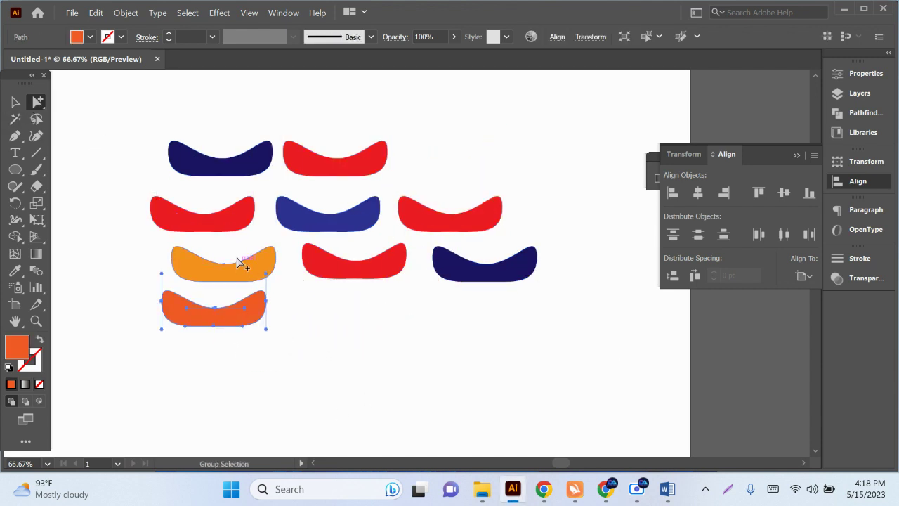
drag(220, 279, 460, 172)
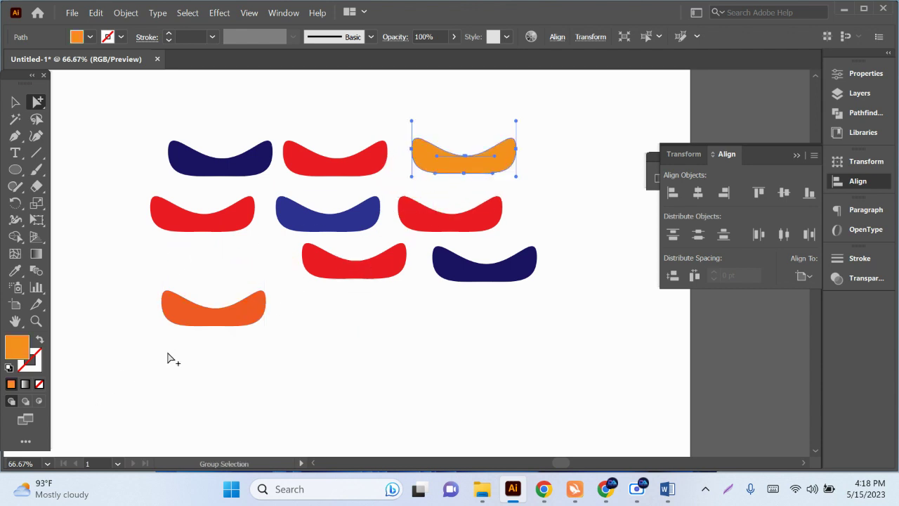
drag(206, 321, 210, 281)
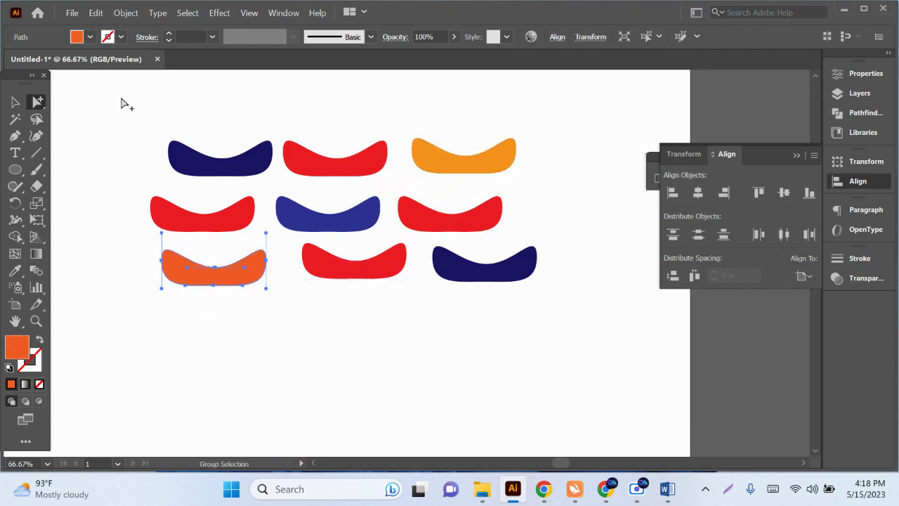
Fill the moved bottom-left shape light orange and shift the whole group down slightly
click(90, 36)
click(135, 69)
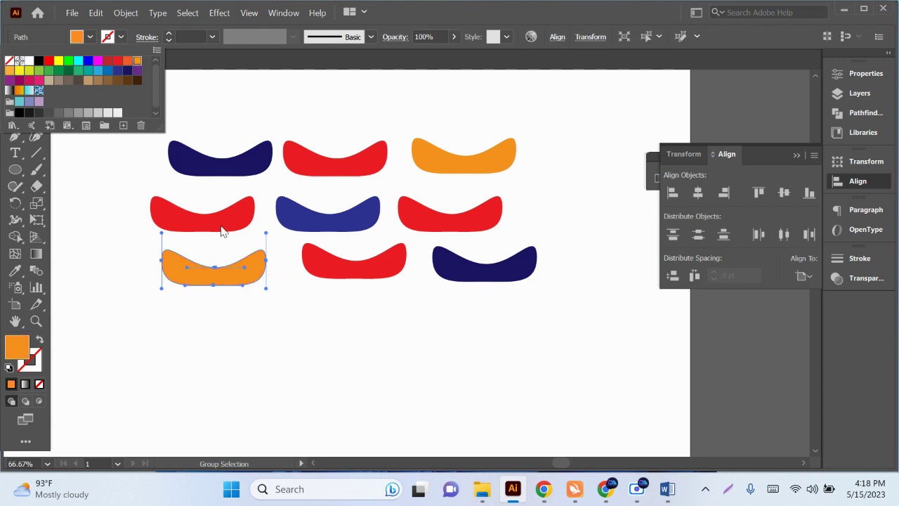
key(Escape)
click(255, 332)
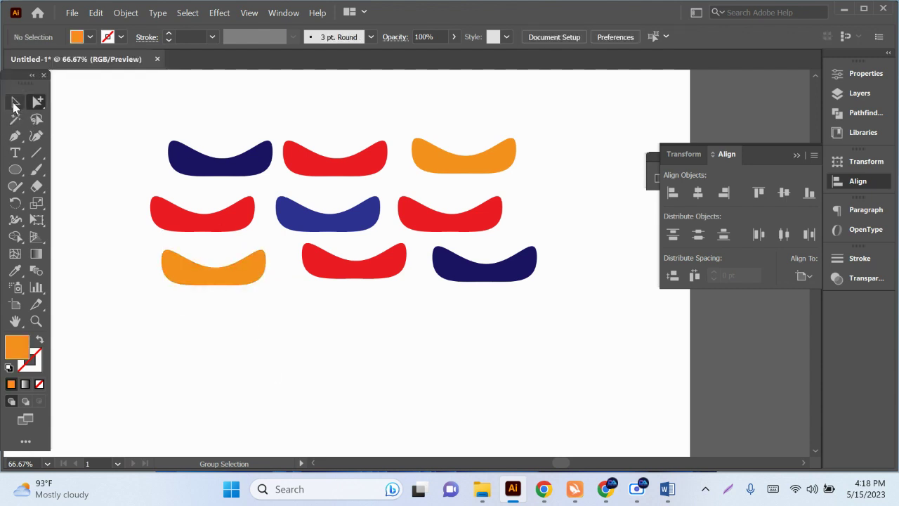
key(v)
mouse_move(235, 276)
mouse_down()
mouse_move(250, 314)
mouse_move(241, 300)
mouse_up()
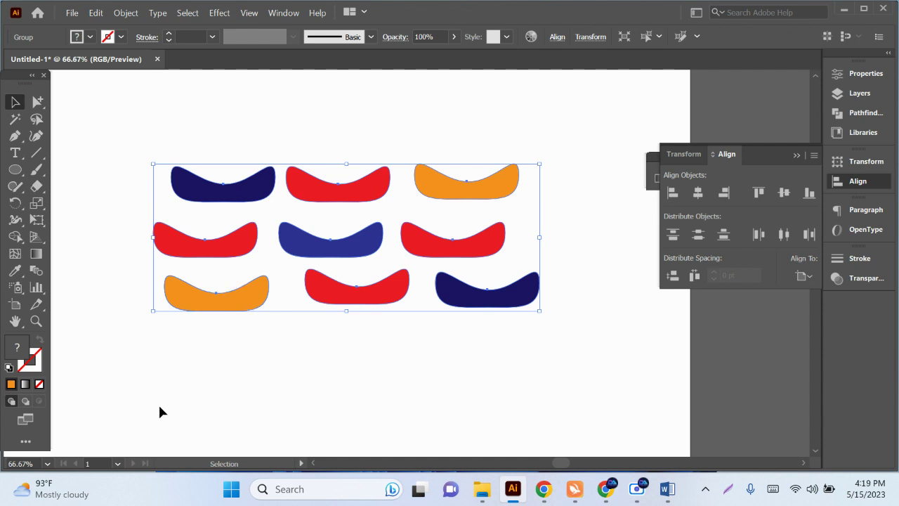
Select the four red shapes with the Magic Wand and recolour them blue
click(330, 415)
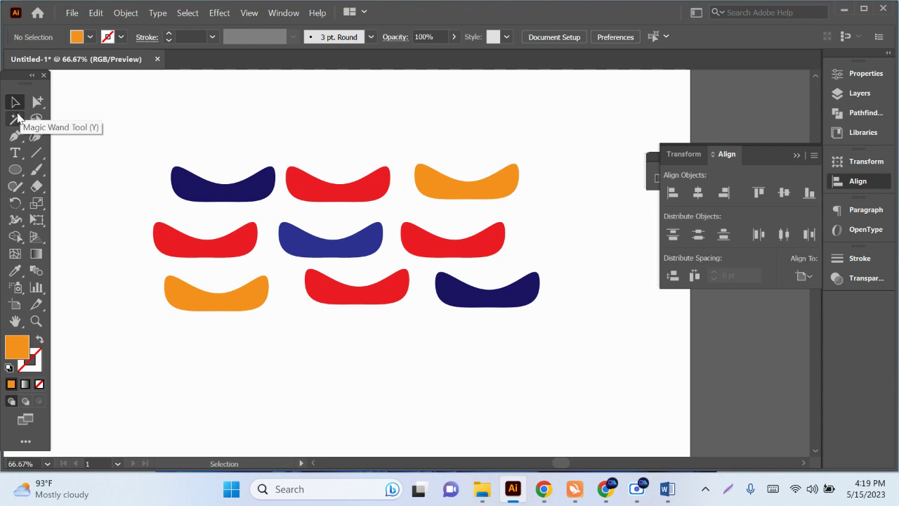
click(17, 119)
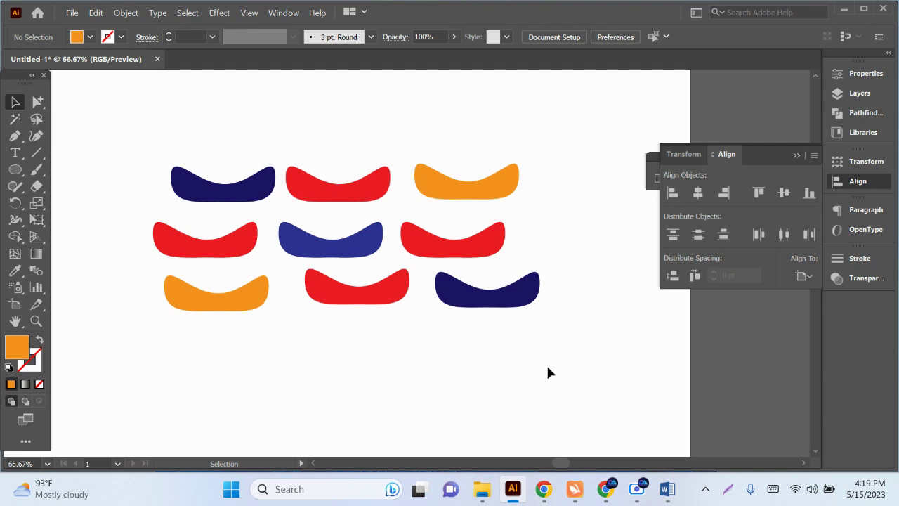
click(16, 119)
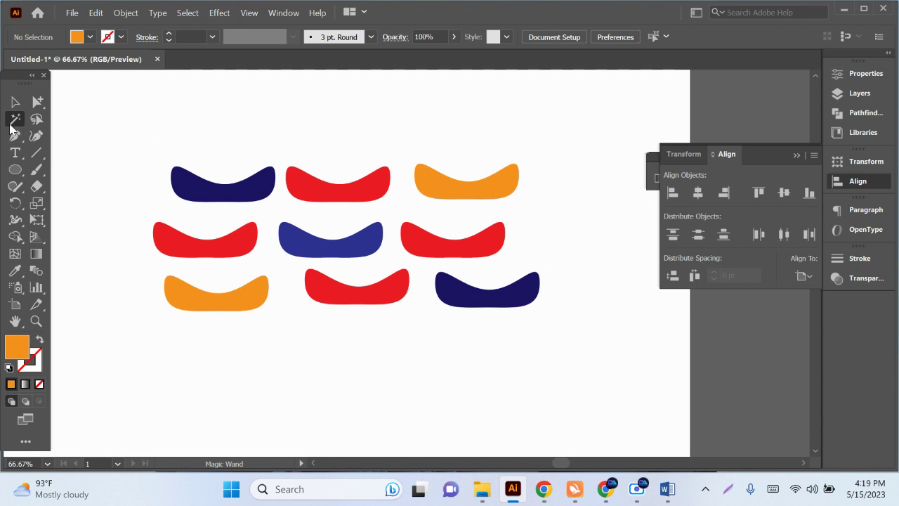
click(347, 192)
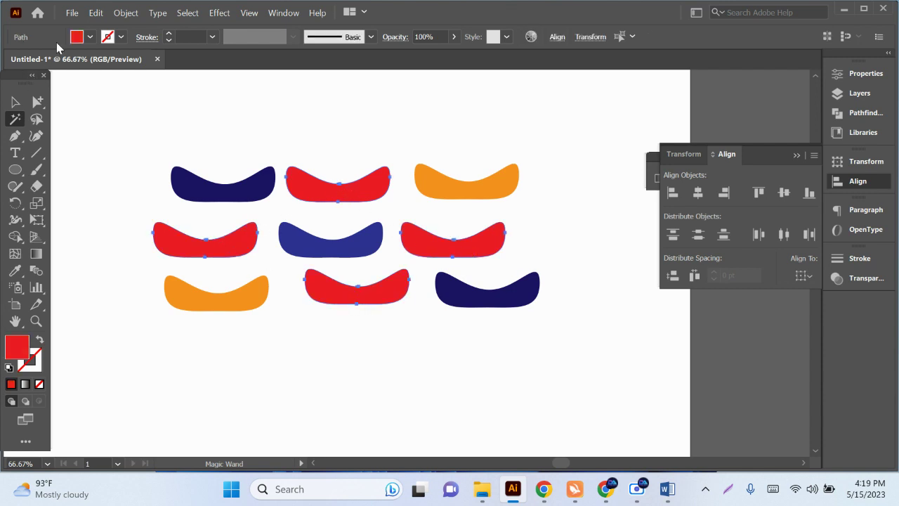
click(87, 36)
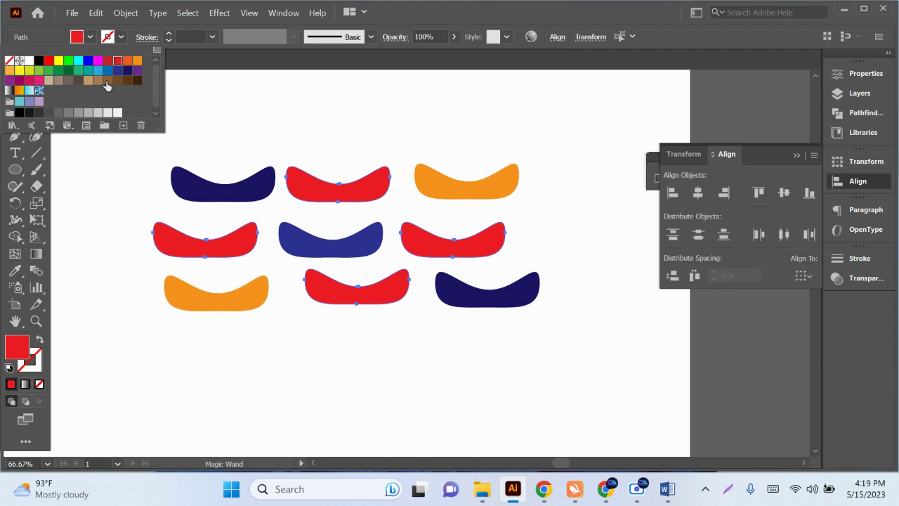
click(107, 73)
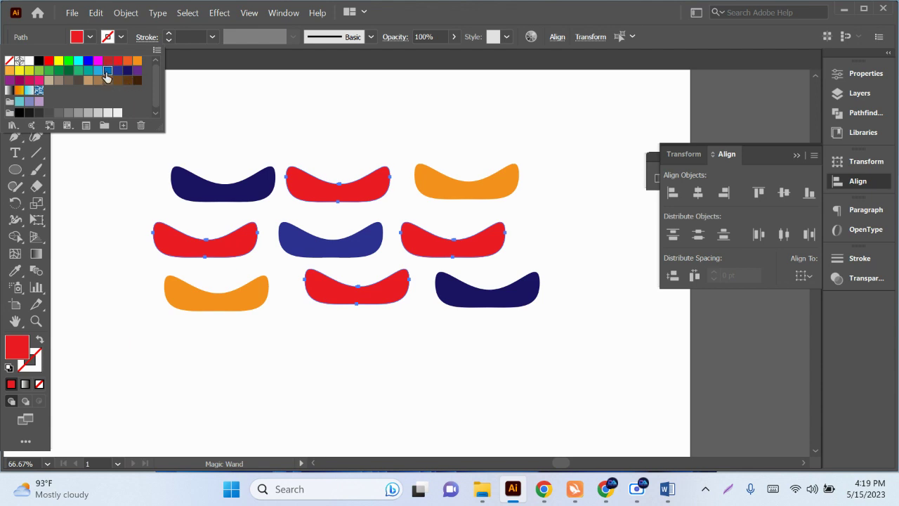
click(451, 352)
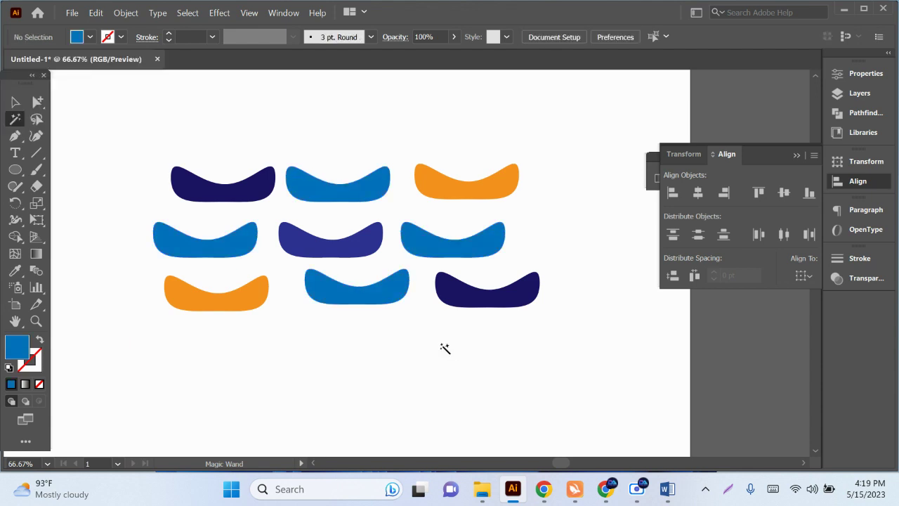
Select the navy shapes by colour, making the middle purple-blue one dark navy too
click(251, 195)
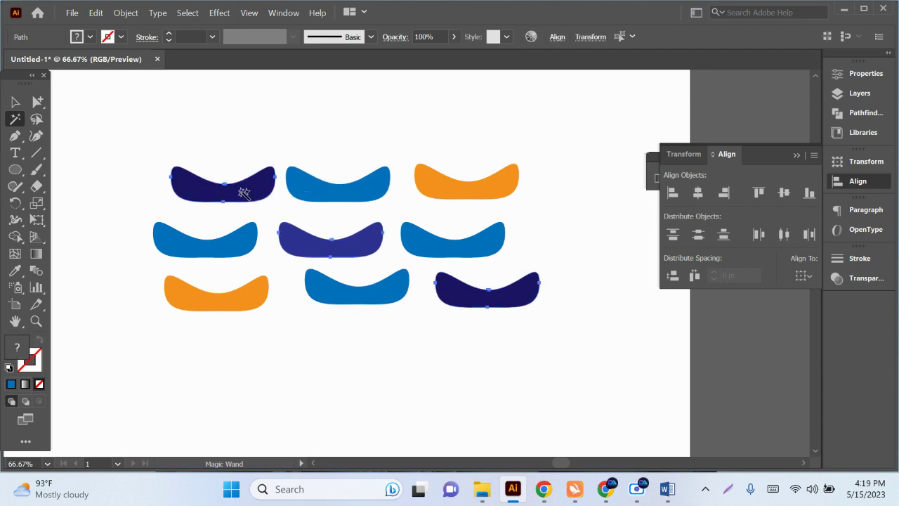
click(93, 37)
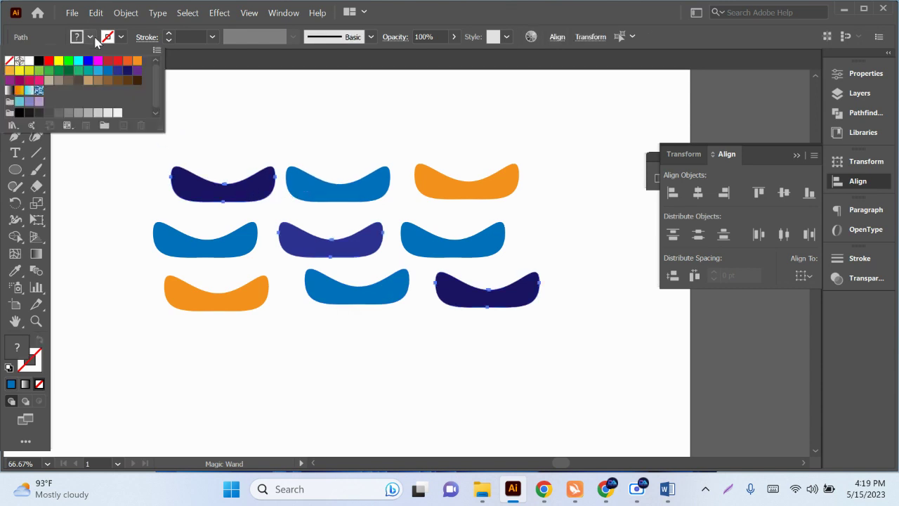
click(127, 71)
click(327, 376)
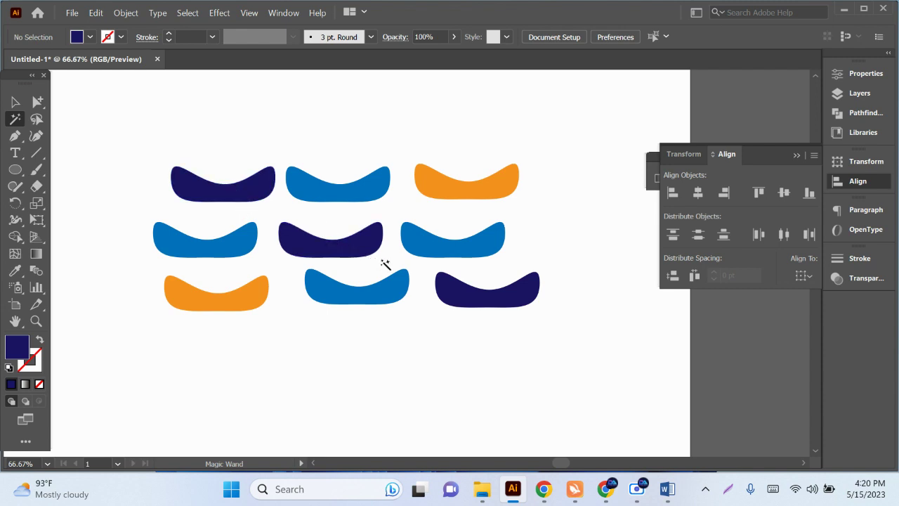
click(242, 194)
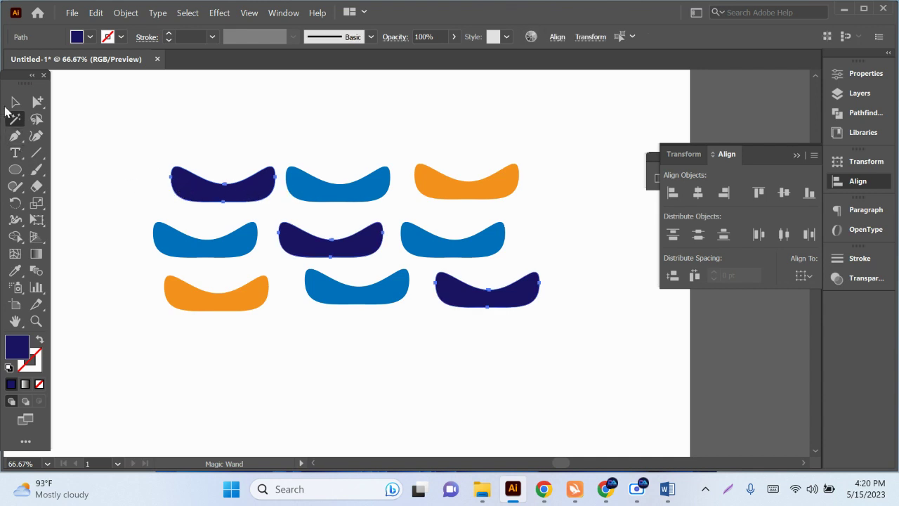
Drag the three selected navy shapes a little to the left and deselect them
click(14, 102)
mouse_move(240, 205)
mouse_down()
mouse_move(198, 125)
mouse_move(88, 145)
mouse_move(233, 208)
mouse_up()
click(293, 313)
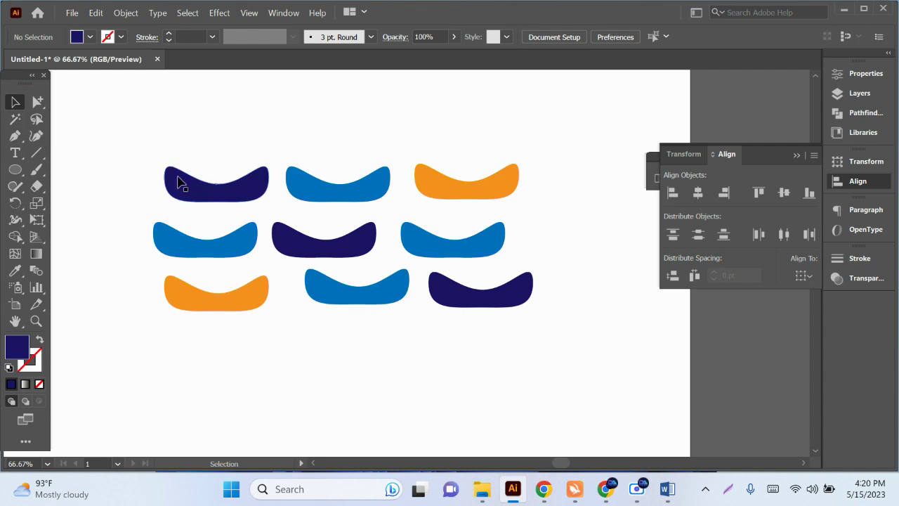
click(34, 121)
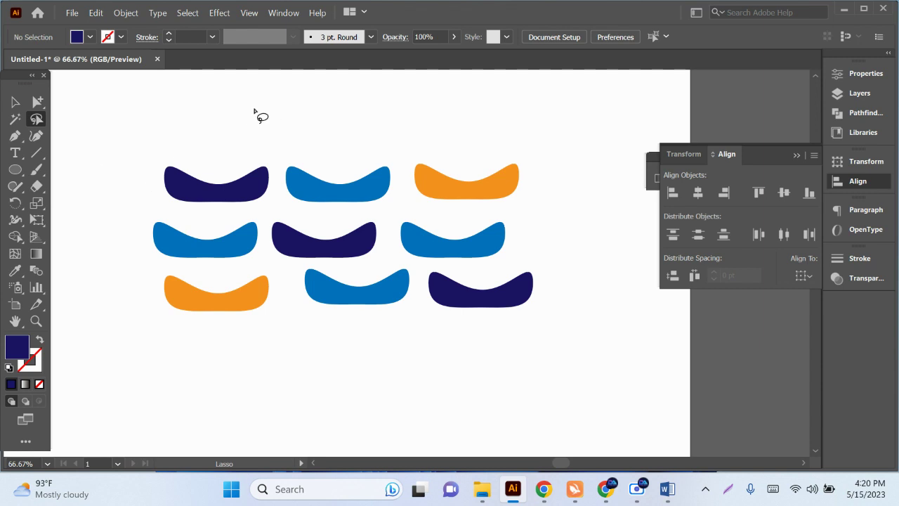
mouse_move(254, 109)
mouse_down()
mouse_move(159, 118)
mouse_move(88, 227)
mouse_move(355, 375)
mouse_move(646, 286)
mouse_move(544, 181)
mouse_move(392, 116)
mouse_move(251, 111)
mouse_up()
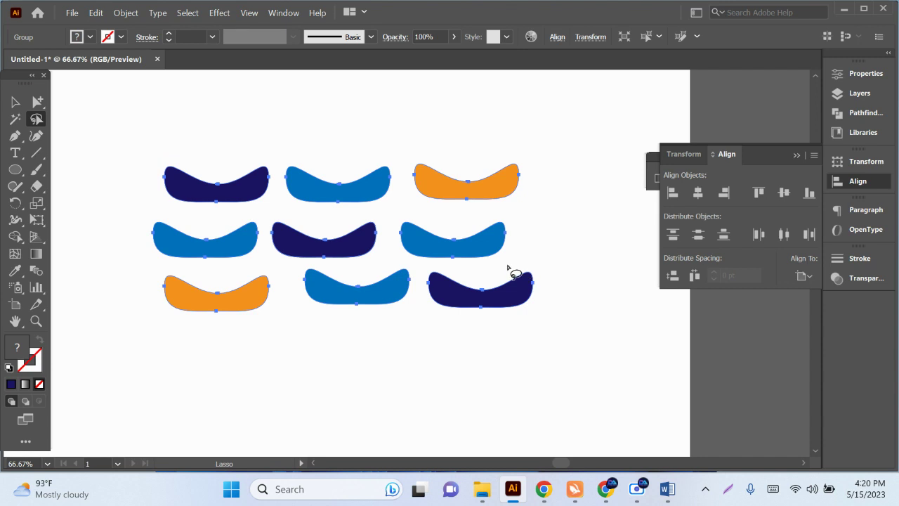
click(90, 36)
click(136, 61)
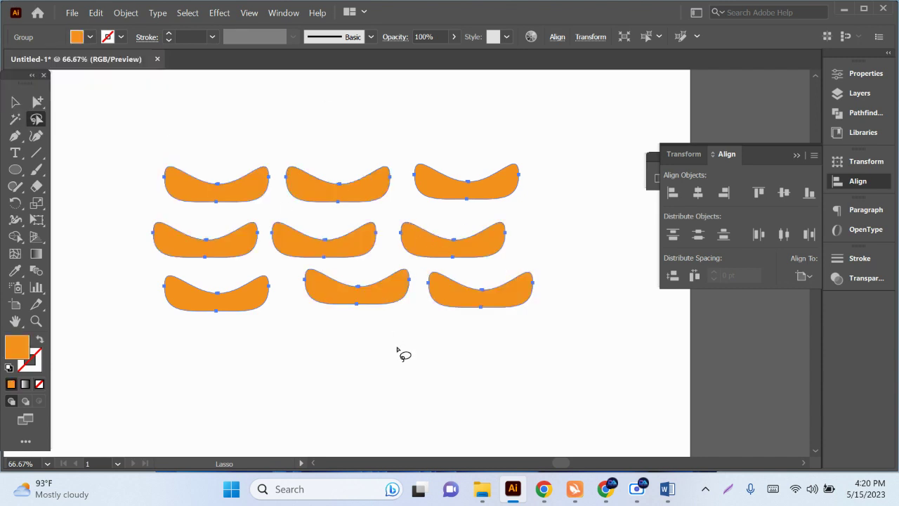
click(372, 352)
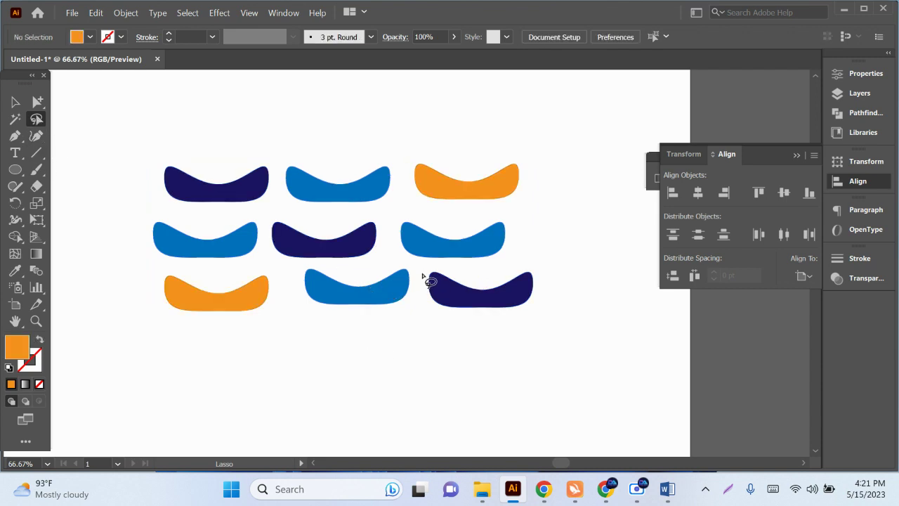
mouse_move(422, 272)
mouse_down()
mouse_move(545, 270)
mouse_move(416, 159)
mouse_move(420, 209)
mouse_move(169, 215)
mouse_move(147, 194)
mouse_move(158, 135)
mouse_move(335, 139)
mouse_move(421, 117)
mouse_move(576, 161)
mouse_move(578, 293)
mouse_move(412, 364)
mouse_move(411, 301)
mouse_move(416, 281)
mouse_move(425, 279)
mouse_up()
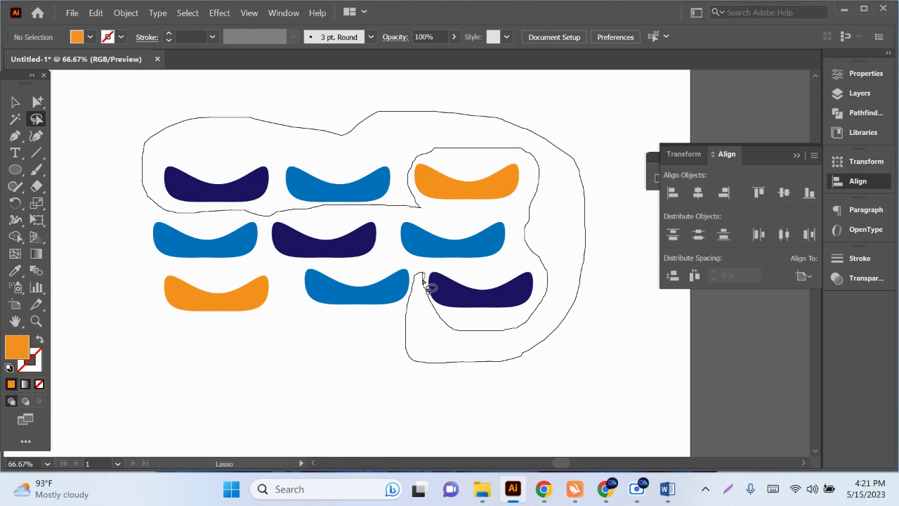
drag(425, 283, 427, 281)
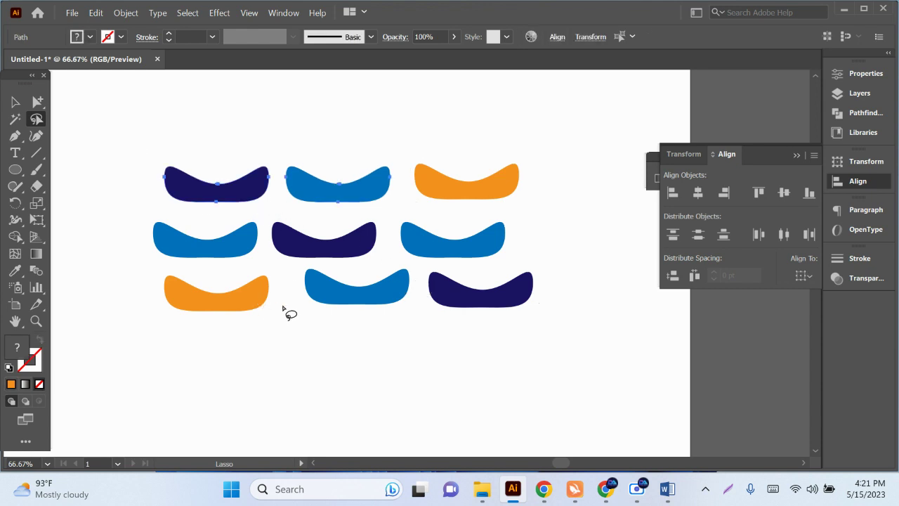
Lasso-select the three middle-row shapes and fill them orange-red
click(158, 284)
mouse_move(149, 223)
mouse_down()
mouse_move(456, 213)
mouse_move(348, 261)
mouse_move(153, 225)
mouse_up()
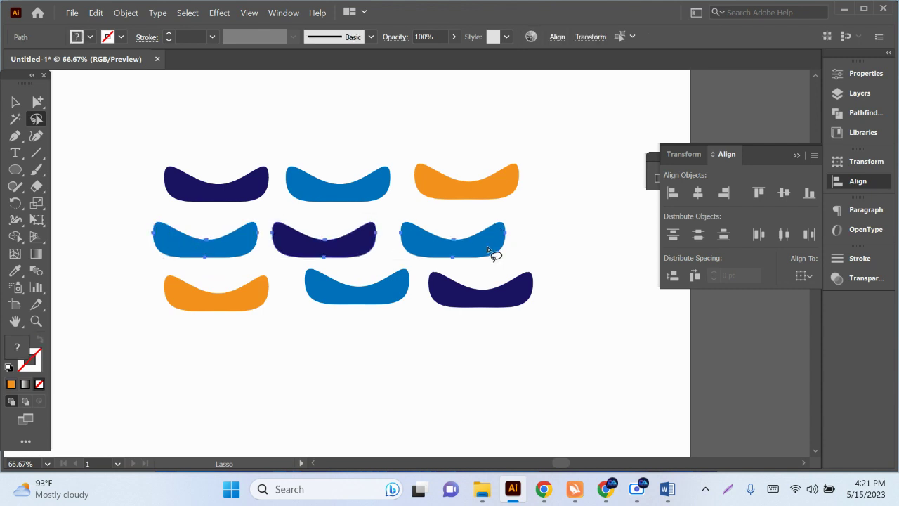
click(90, 36)
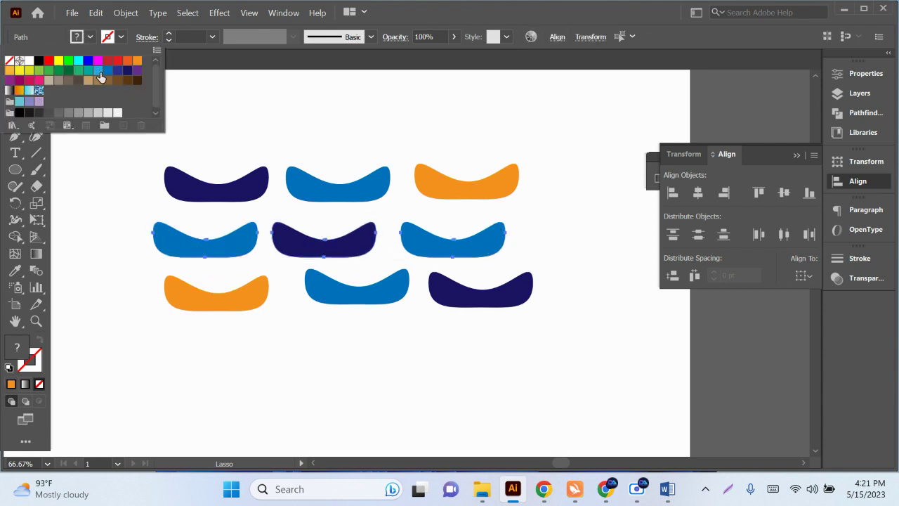
click(98, 71)
click(128, 61)
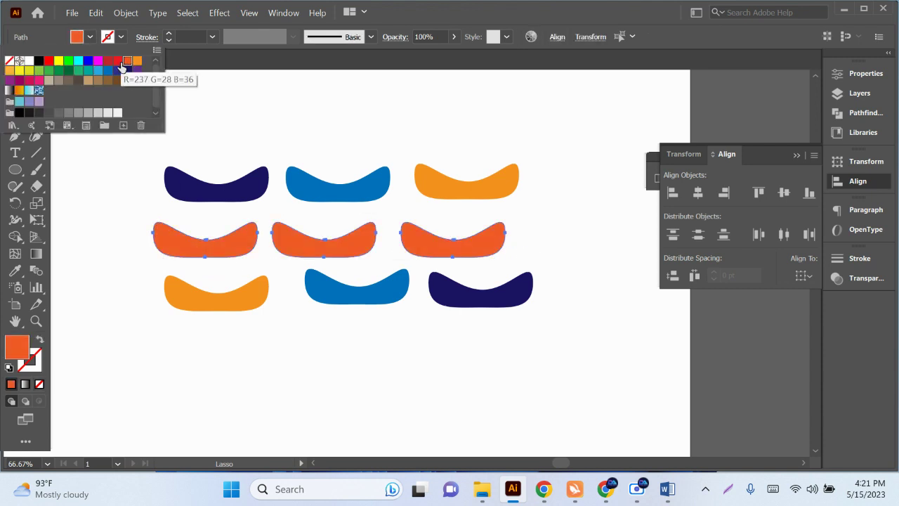
key(Escape)
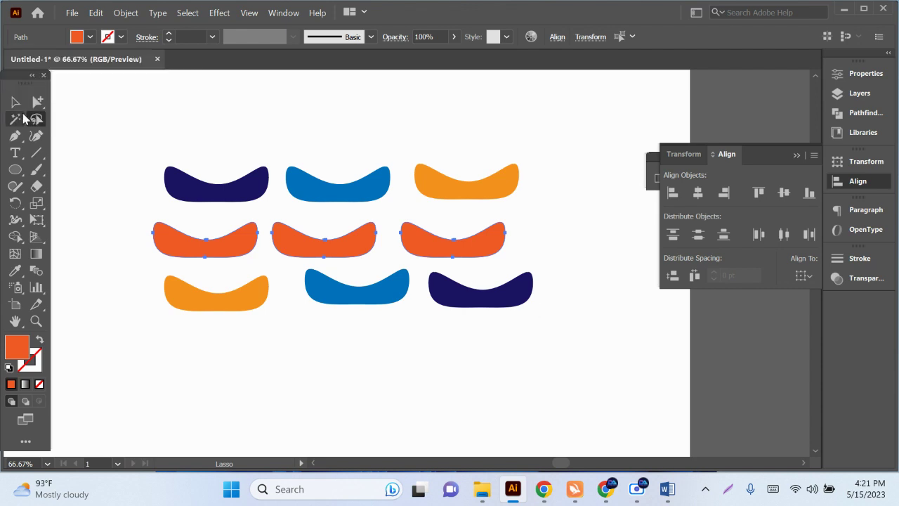
click(16, 103)
click(139, 111)
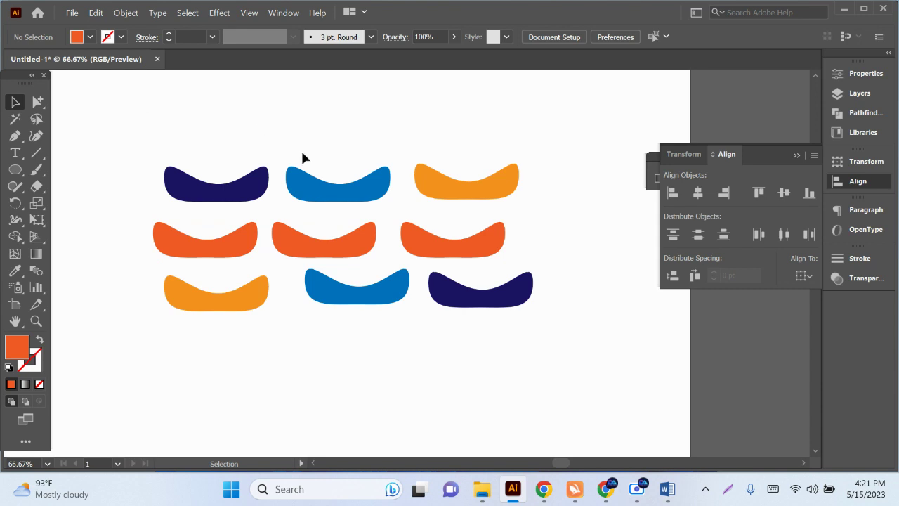
Review Word's Day 02 tool topics and Bangladesh Flag Design lesson, then minimize Word
click(305, 243)
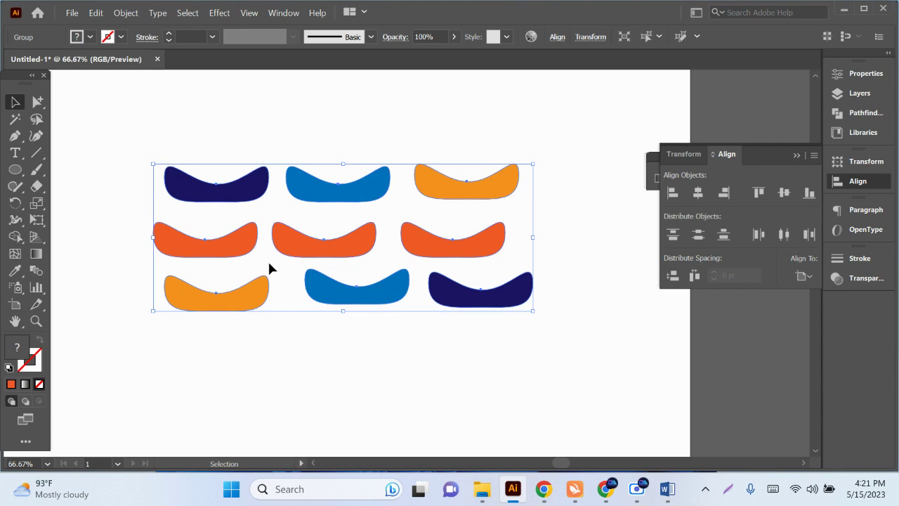
click(666, 490)
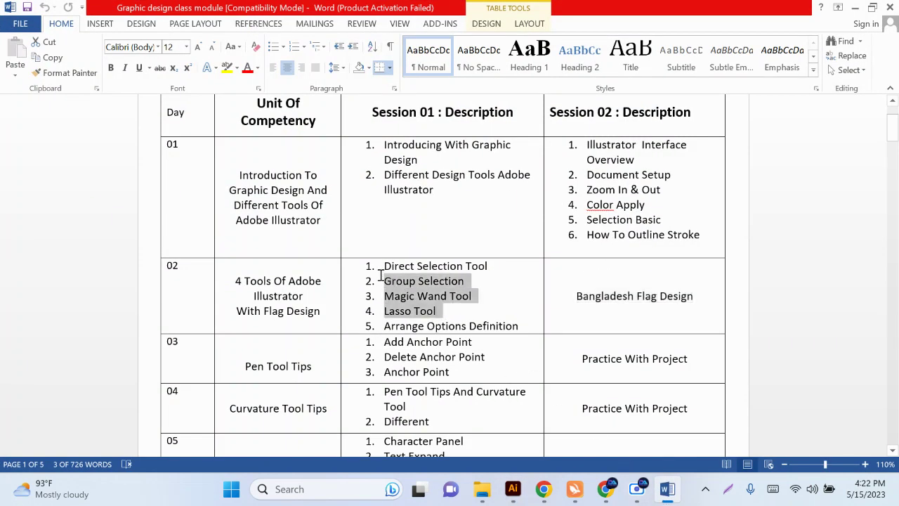
drag(445, 312, 484, 267)
drag(576, 298, 685, 304)
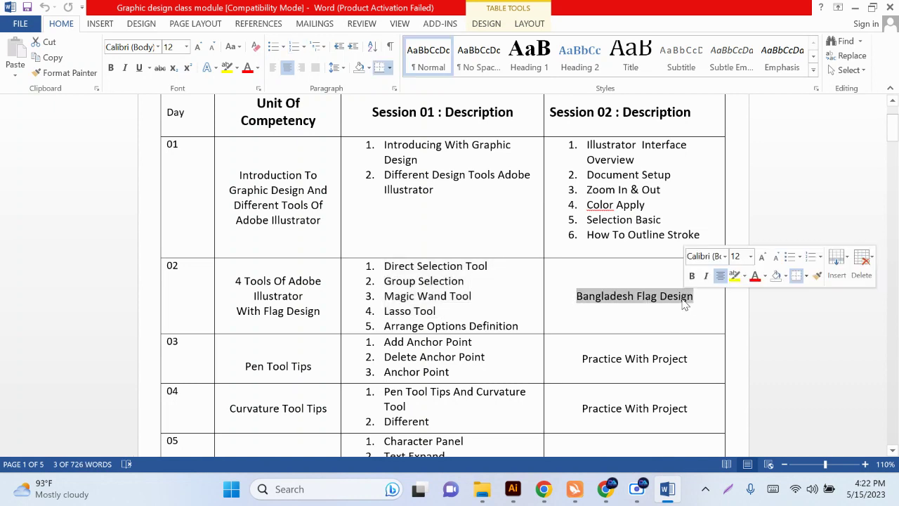
click(854, 7)
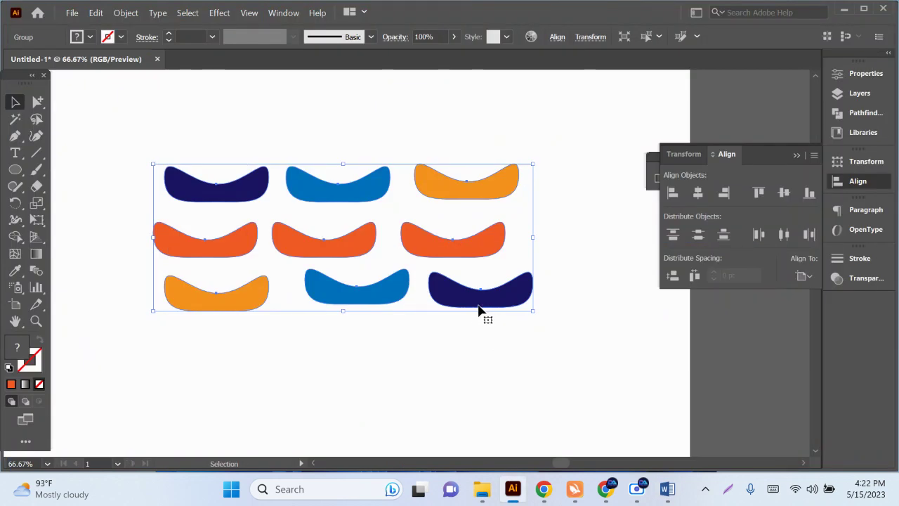
Move the wave group up above the artboard
alt+scroll(476, 309, down, 3)
drag(477, 311, 435, 152)
scroll(492, 295, up, 2)
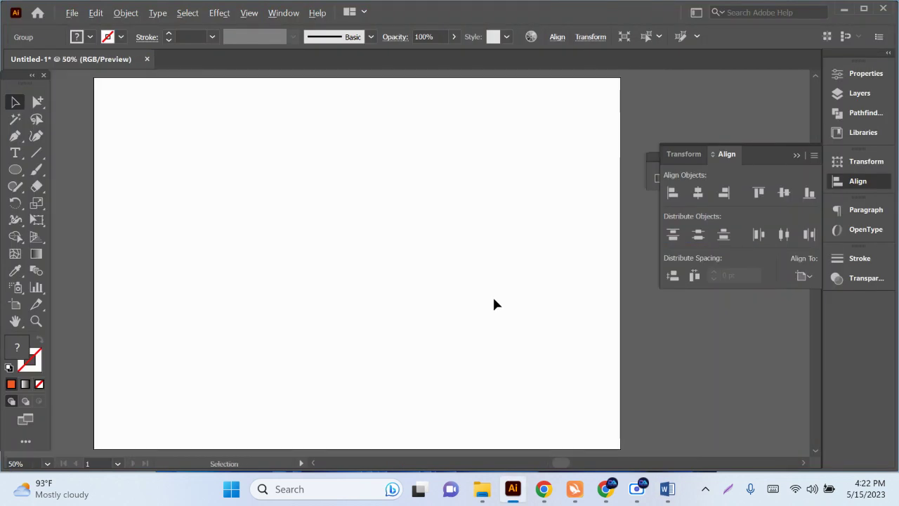
scroll(492, 295, up, 1)
Draw a rectangle on the artboard, narrow it slightly, and fill it bright green
click(15, 169)
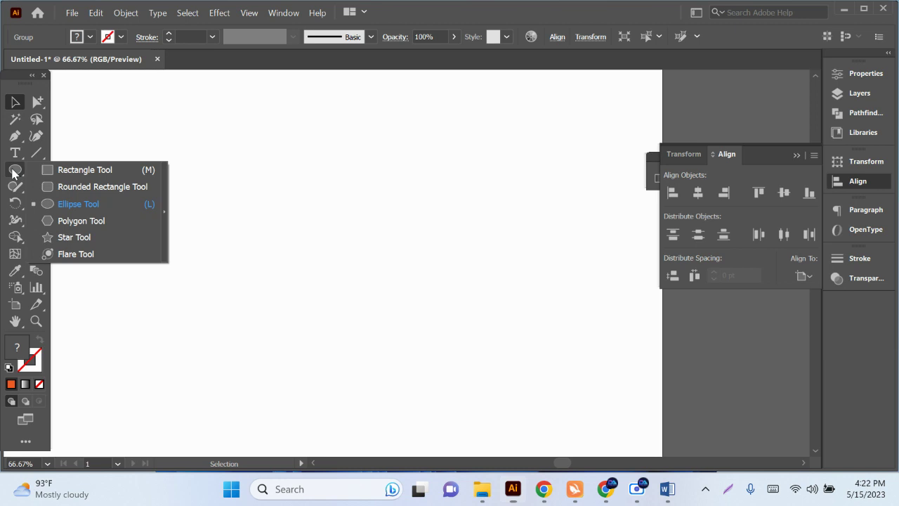
click(63, 169)
mouse_move(187, 156)
mouse_down()
mouse_move(223, 202)
mouse_move(472, 294)
mouse_up()
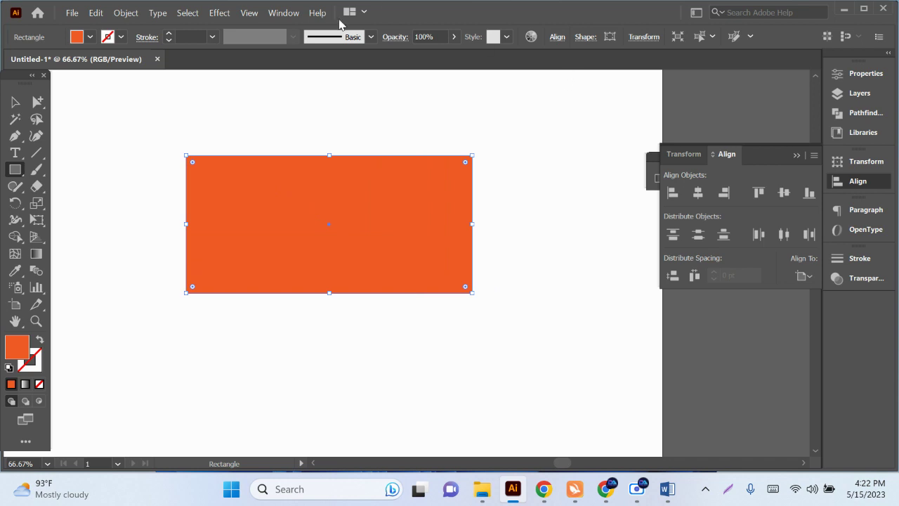
key(v)
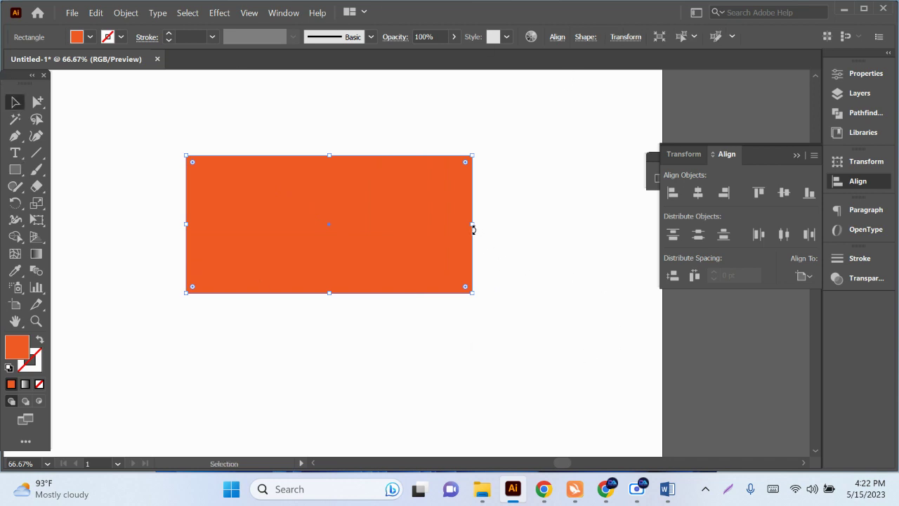
drag(472, 224, 448, 223)
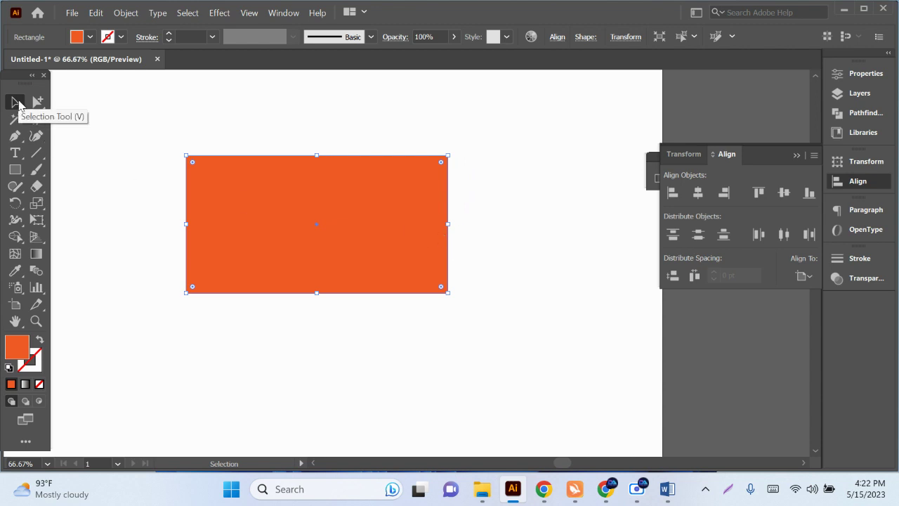
click(90, 36)
click(66, 71)
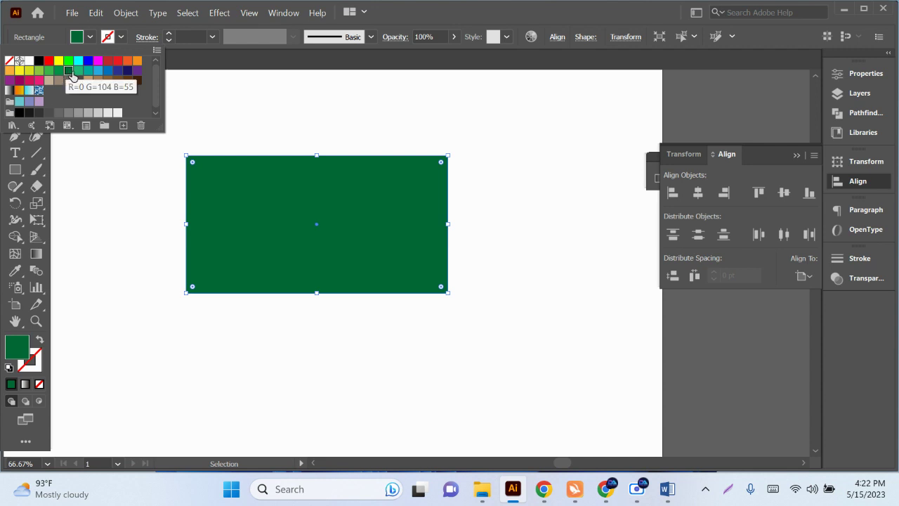
click(57, 71)
click(439, 346)
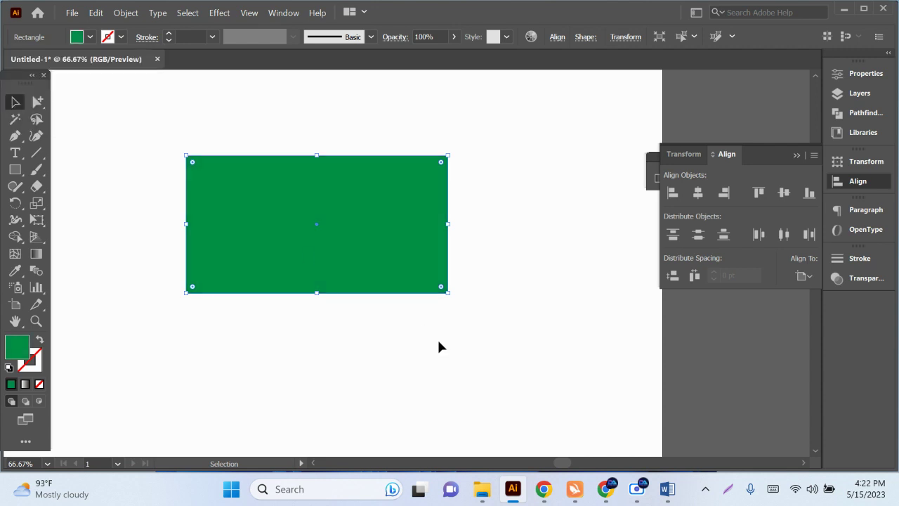
click(454, 355)
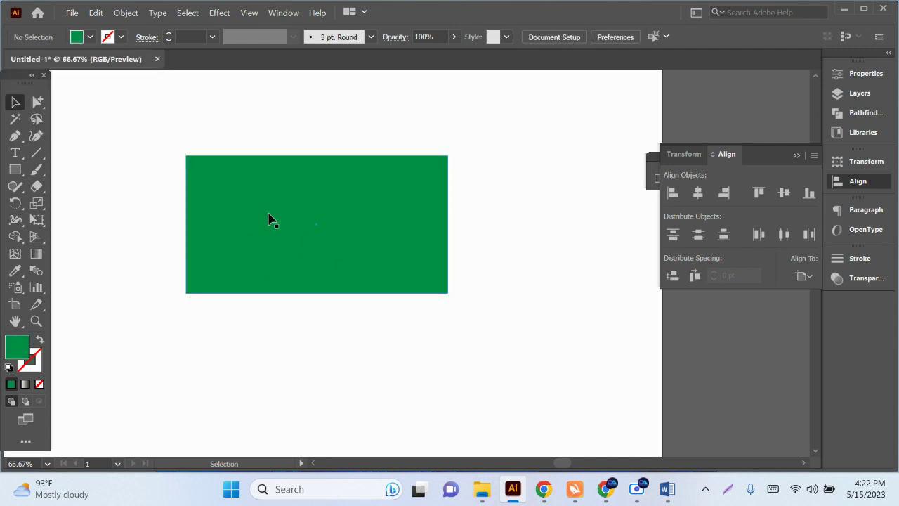
Draw a red-filled circle on the green rectangle and shift it up-left
click(15, 153)
click(15, 169)
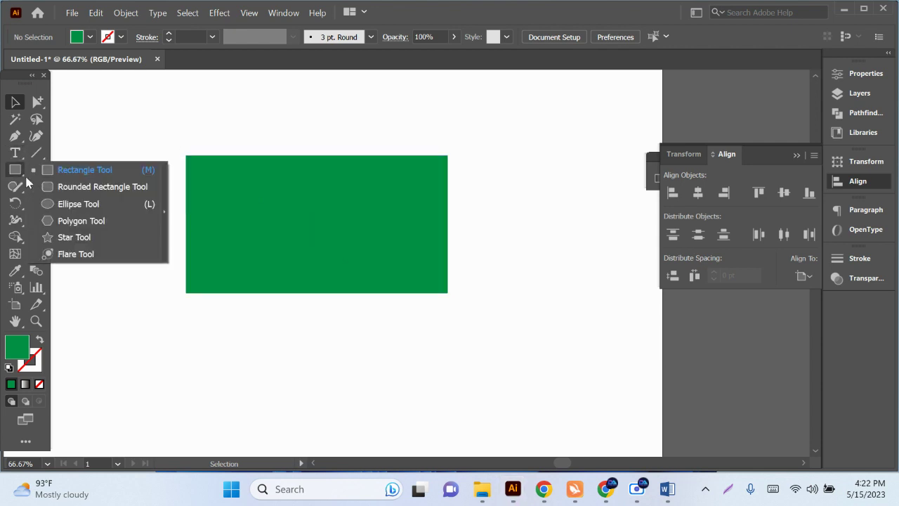
click(73, 205)
drag(291, 205, 374, 290)
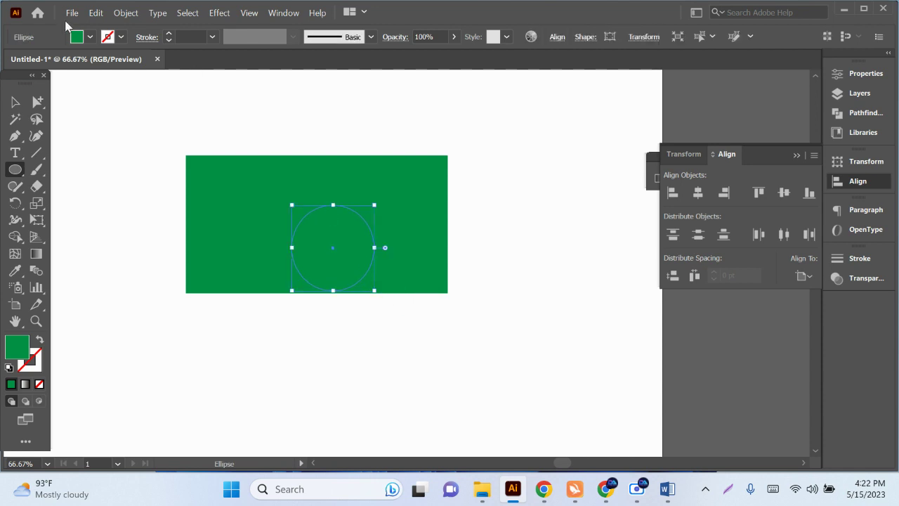
click(90, 37)
click(116, 64)
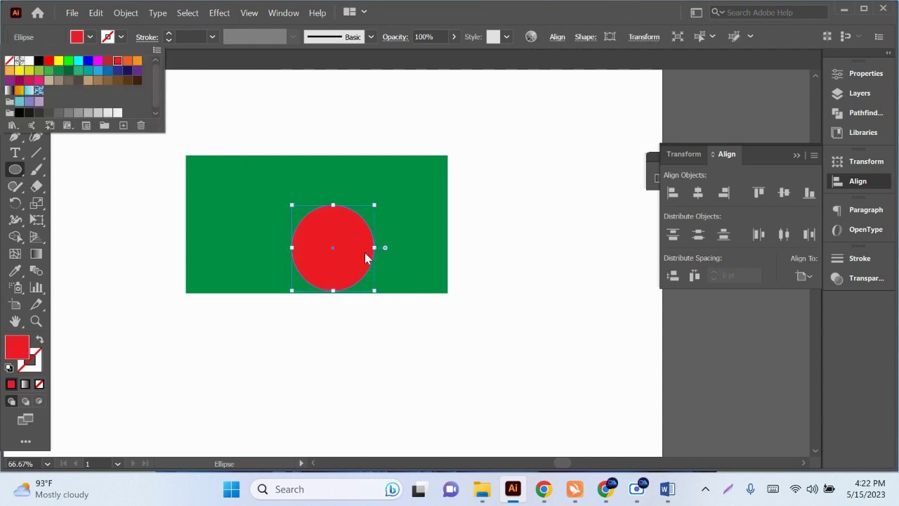
key(Escape)
click(21, 104)
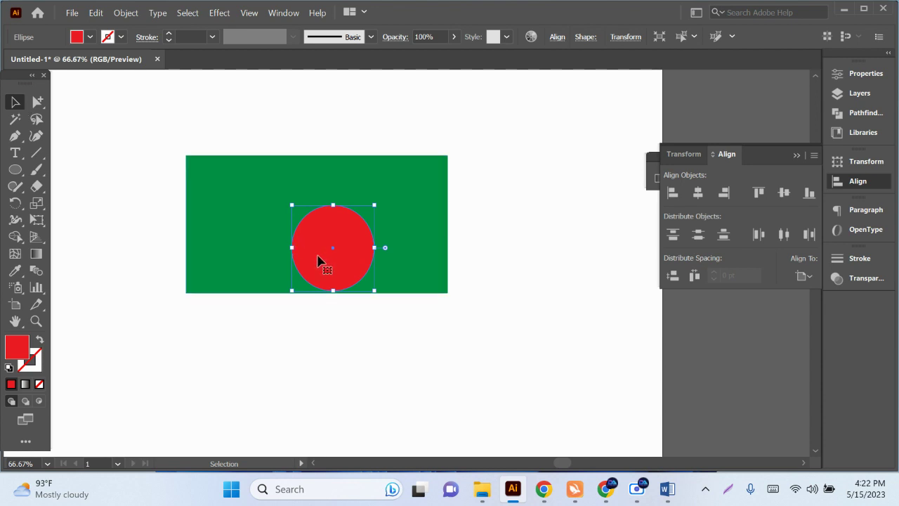
drag(325, 250, 309, 232)
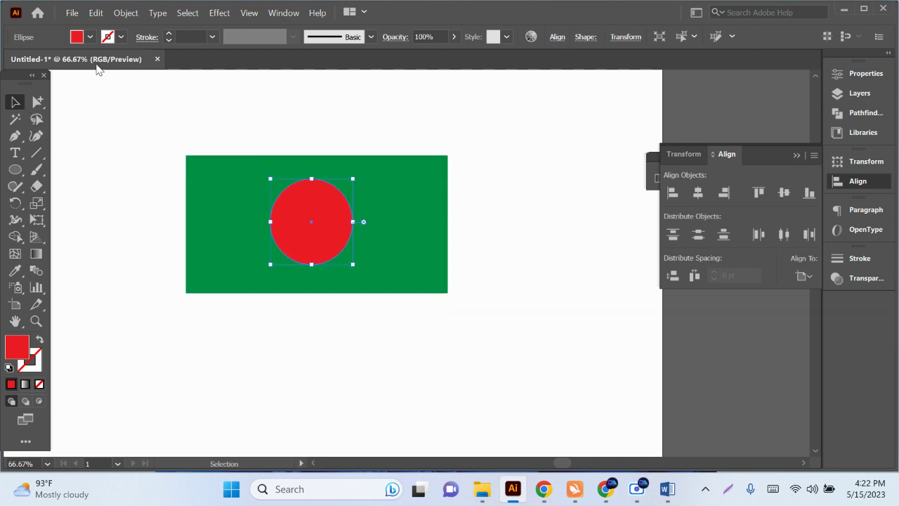
Brighten the circle's red, enlarge it to about 159.2 pt, and set it left of centre
click(90, 37)
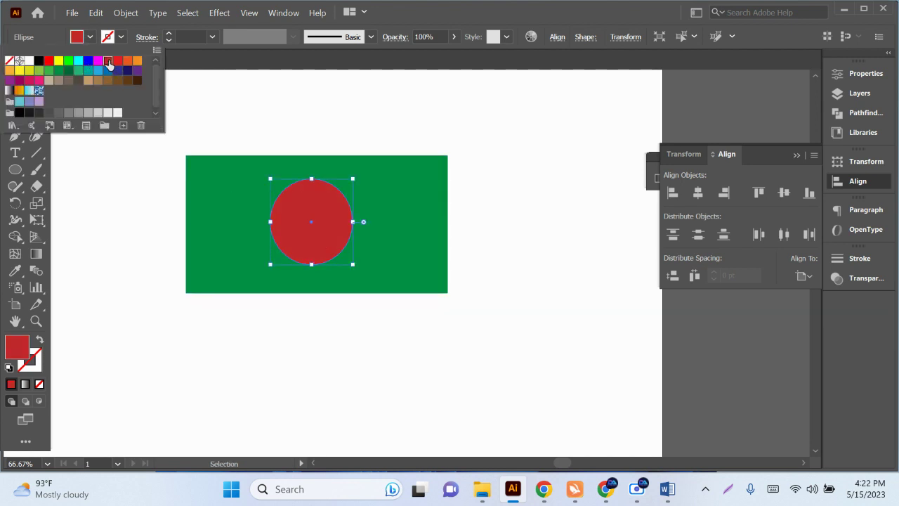
click(118, 62)
click(317, 234)
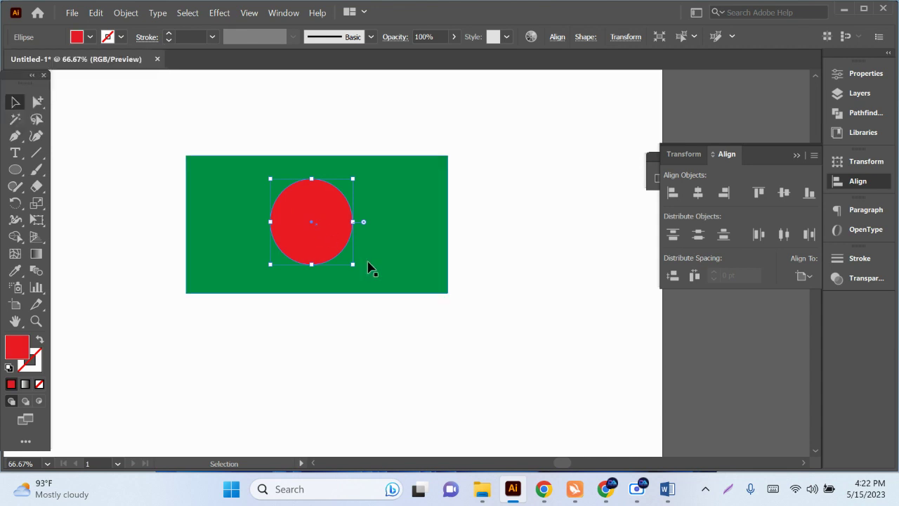
drag(353, 265, 380, 290)
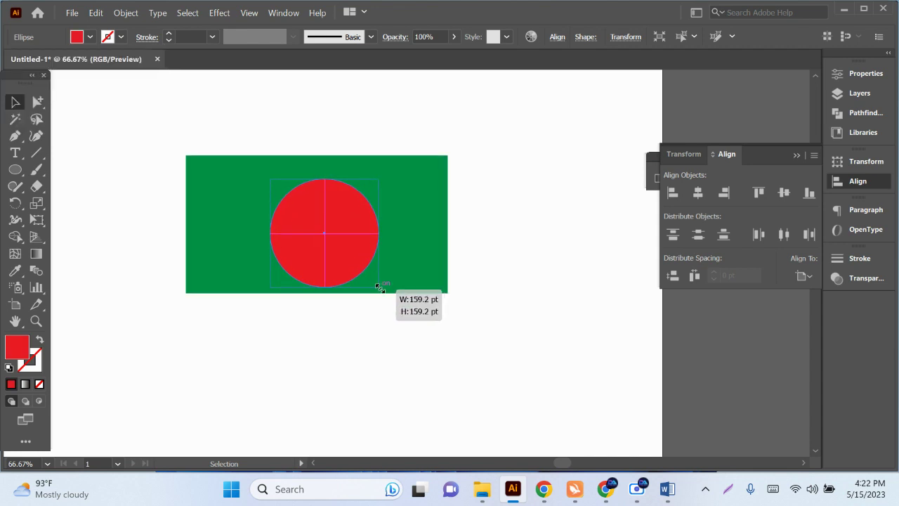
drag(316, 245, 307, 239)
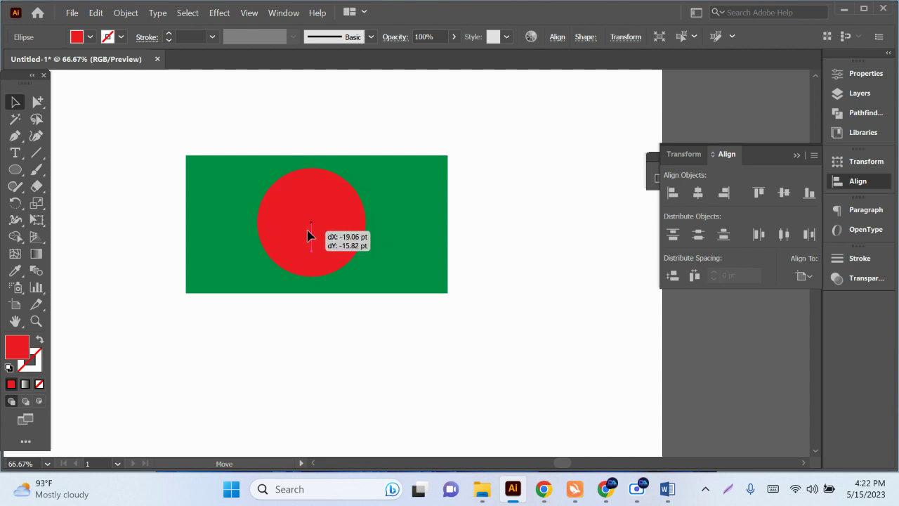
drag(307, 235, 317, 239)
click(401, 343)
click(343, 264)
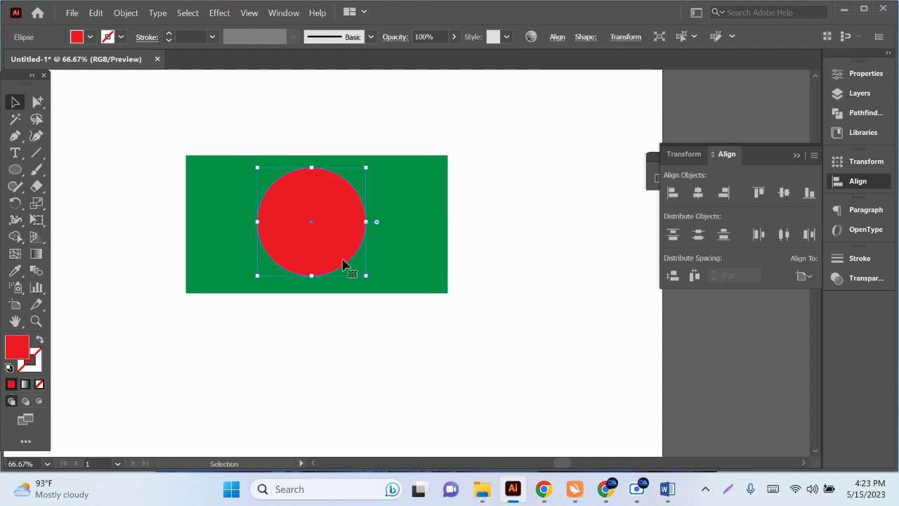
click(455, 335)
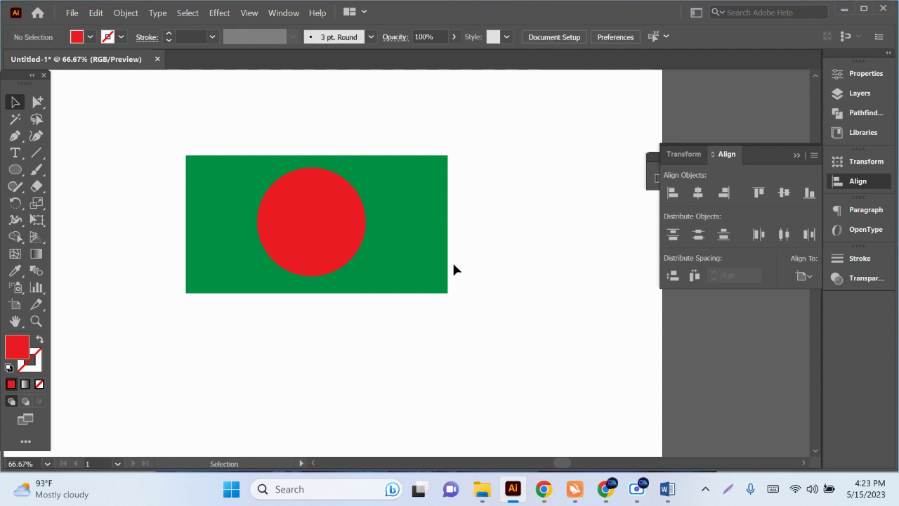
key(ctrl+minus)
key(ctrl+minus)
key(ctrl+plus)
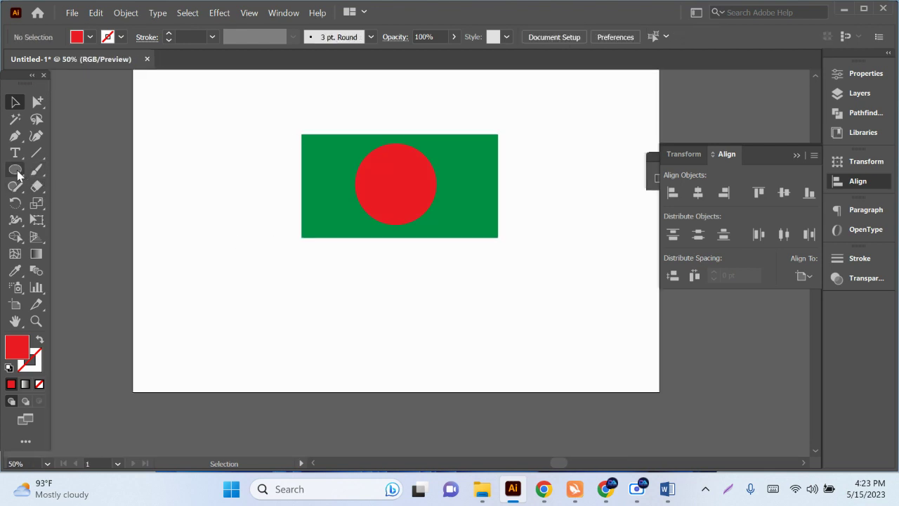
Draw a tall thin pole rectangle against the flag's left edge and shorten it
click(15, 169)
click(78, 169)
mouse_move(209, 118)
mouse_down()
mouse_move(234, 198)
mouse_move(224, 386)
mouse_up()
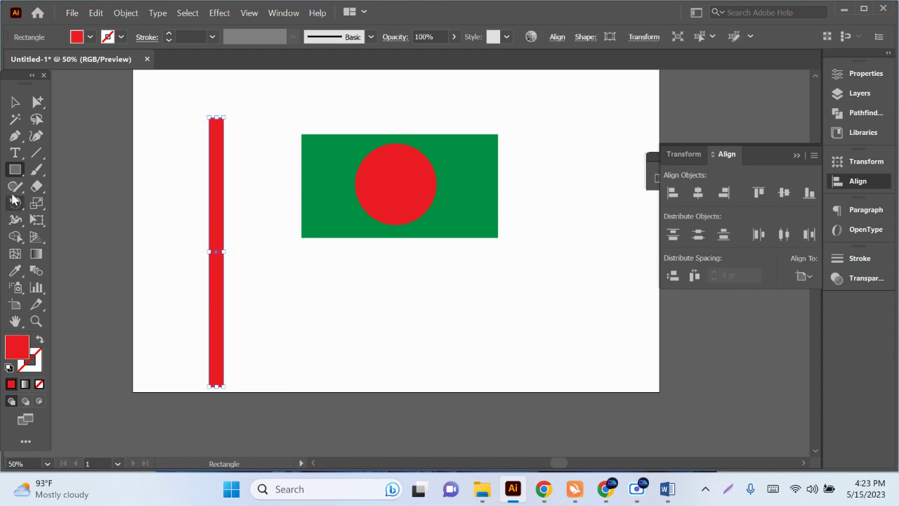
click(15, 102)
scroll(200, 127, up, 1)
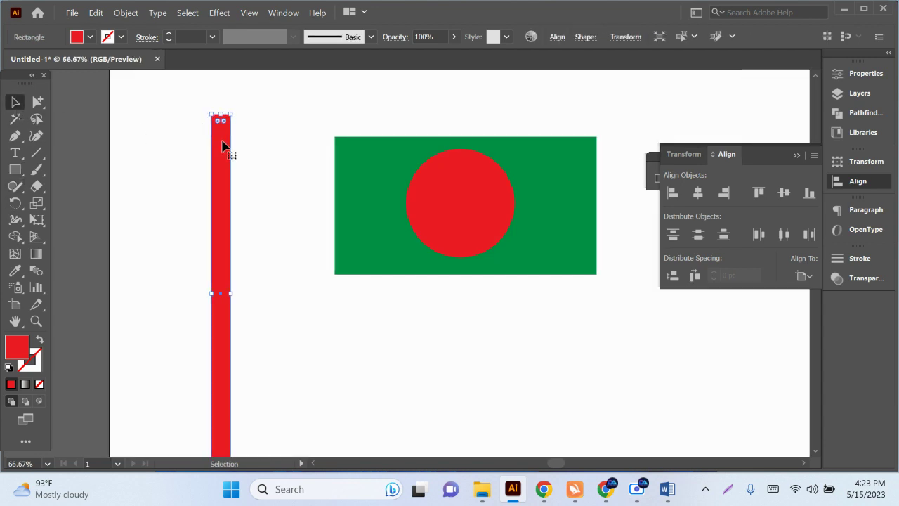
drag(224, 144, 328, 168)
scroll(294, 159, down, 2)
scroll(337, 380, up, 1)
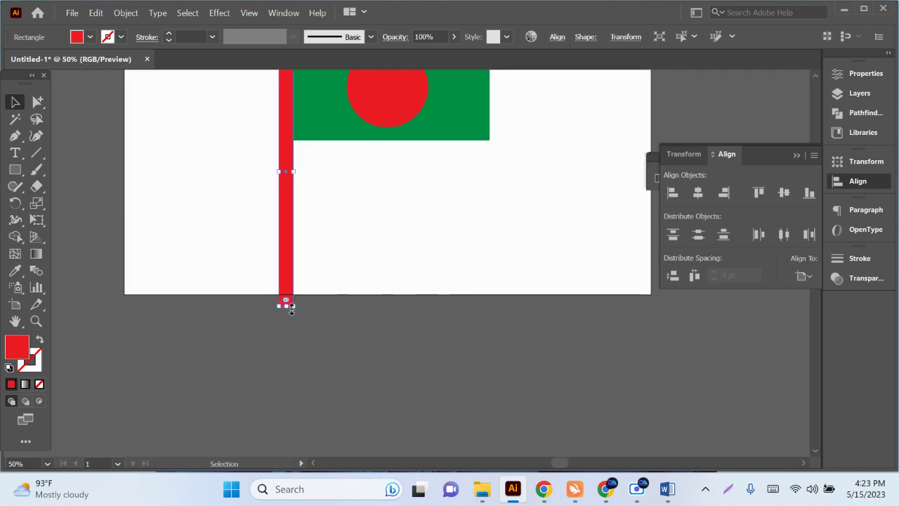
drag(291, 307, 291, 260)
scroll(394, 263, up, 1)
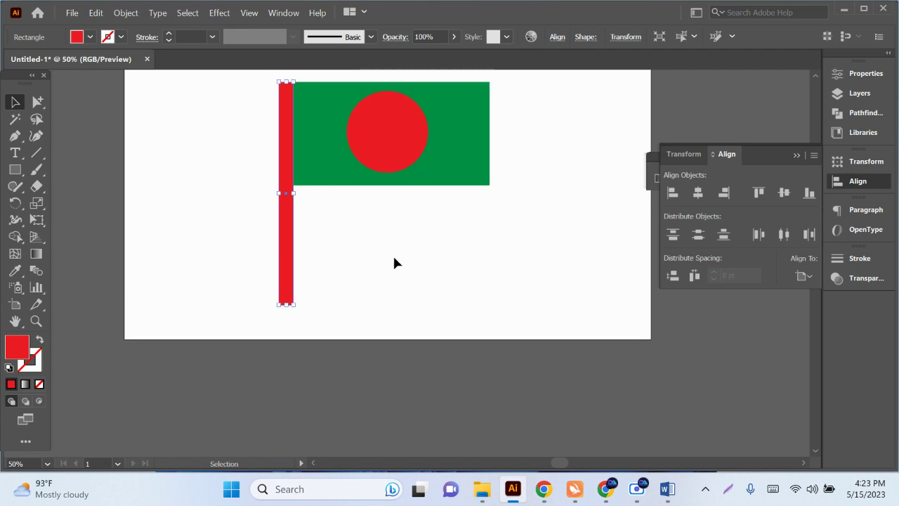
click(395, 262)
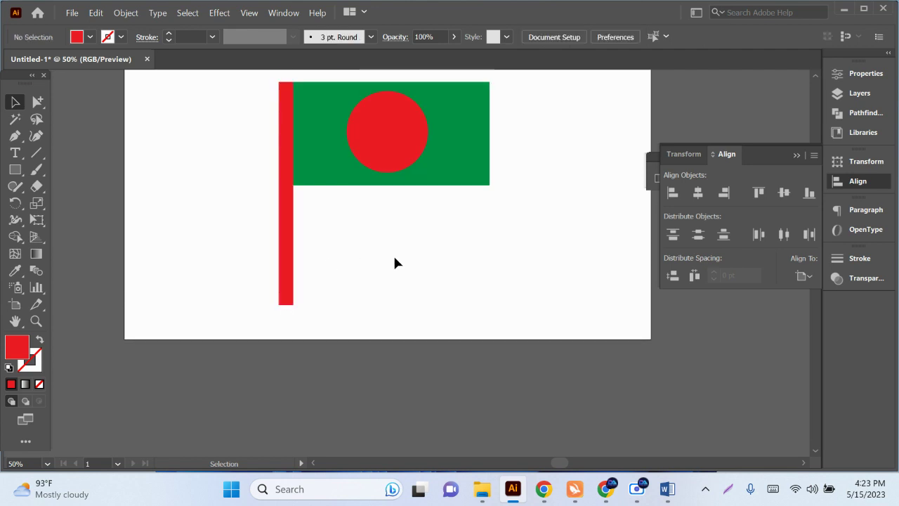
Fill the flagpole orange, then select the whole flag and pole
click(294, 263)
click(82, 39)
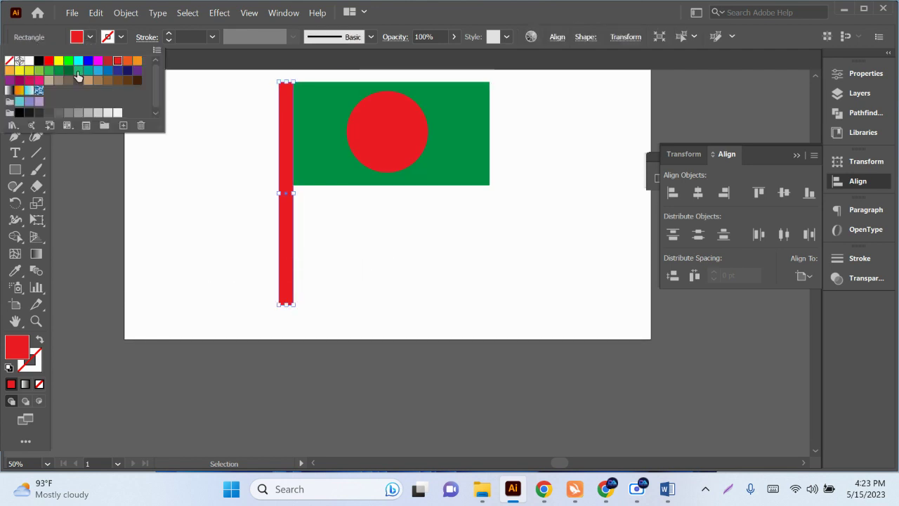
click(60, 80)
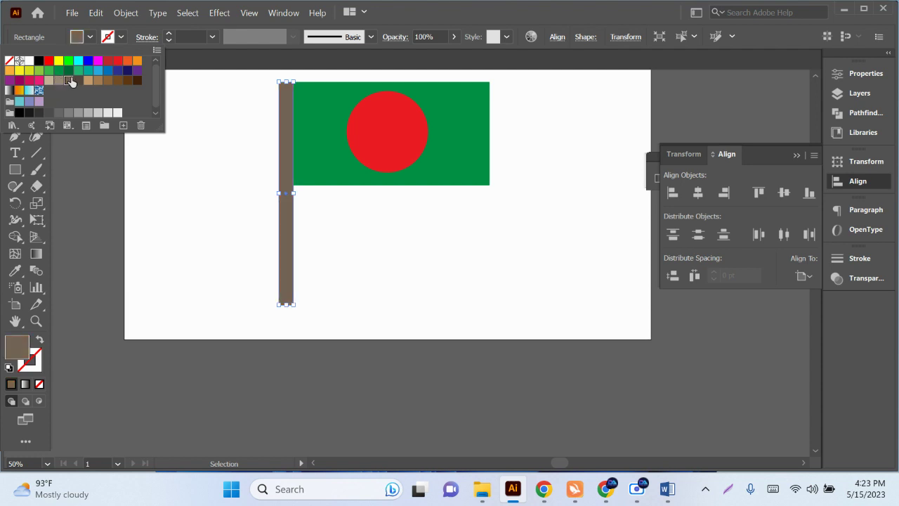
click(137, 60)
click(259, 261)
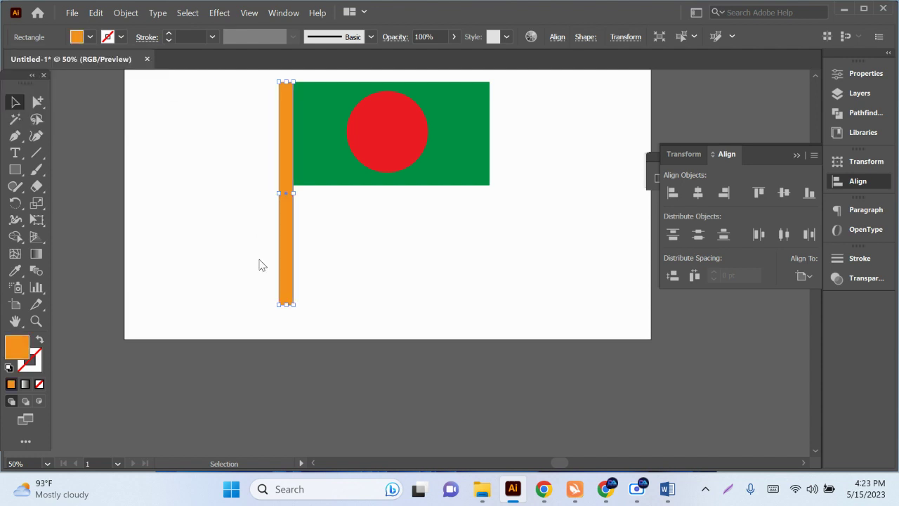
drag(229, 126, 515, 324)
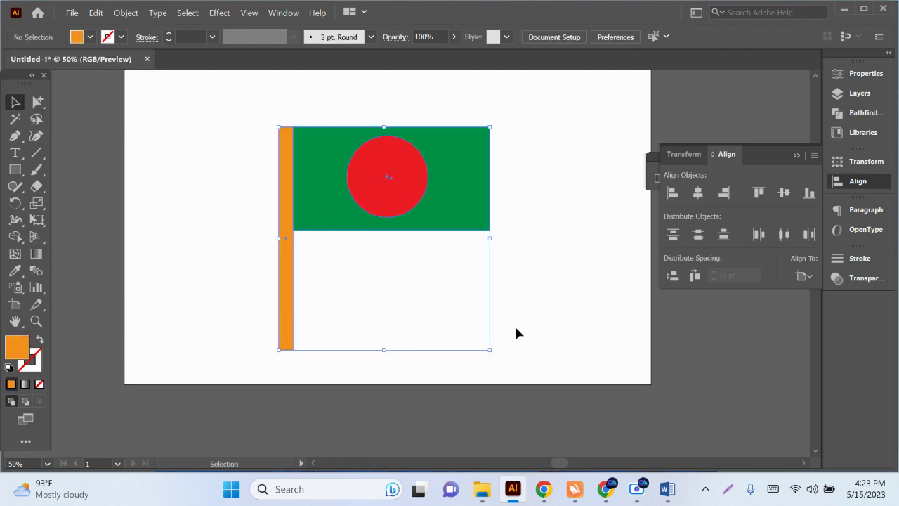
Group the green flag and orange pole into a single object
right_click(368, 181)
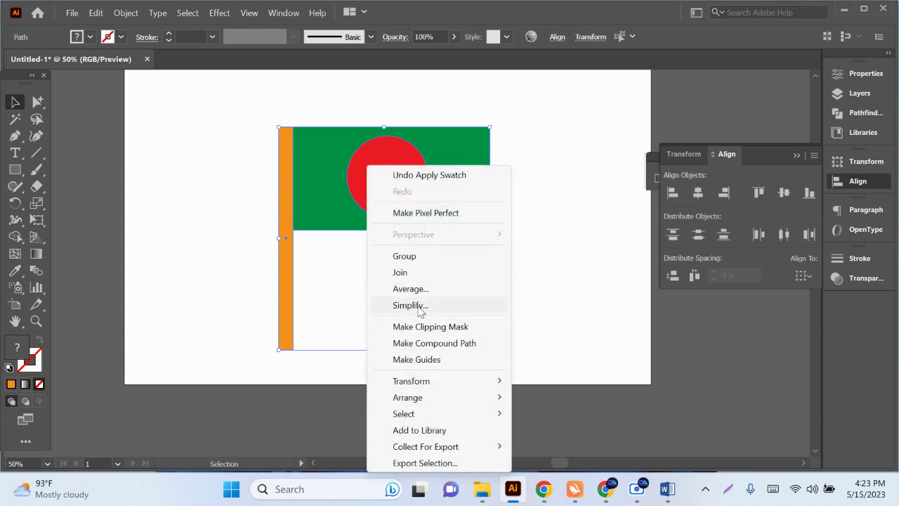
click(412, 259)
drag(386, 149, 390, 152)
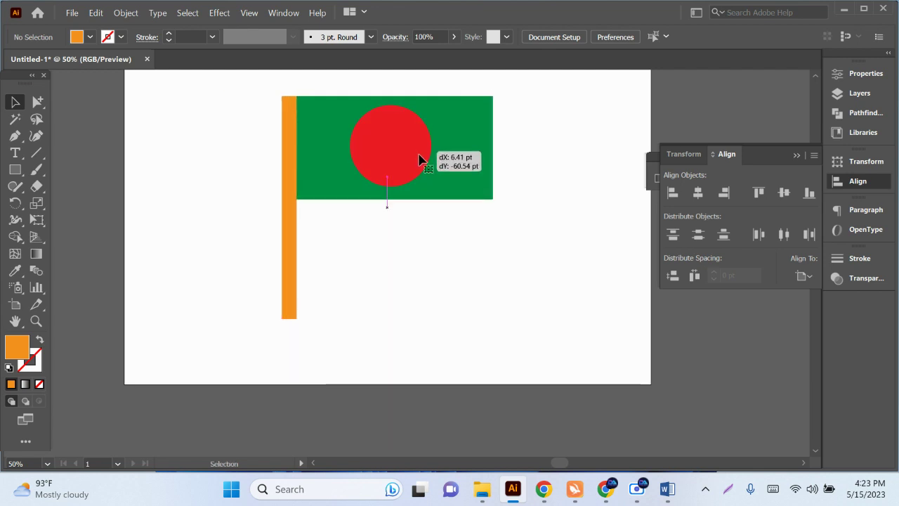
Place a spare copy of the grouped flag left of the artboard and open the Effect menu
key(ctrl+minus)
drag(414, 217, 208, 215)
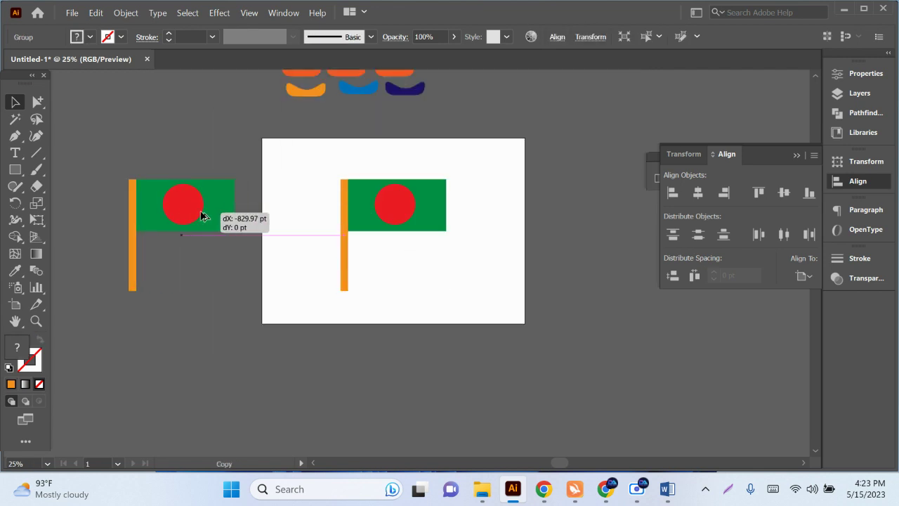
key(ctrl+plus)
drag(327, 210, 340, 218)
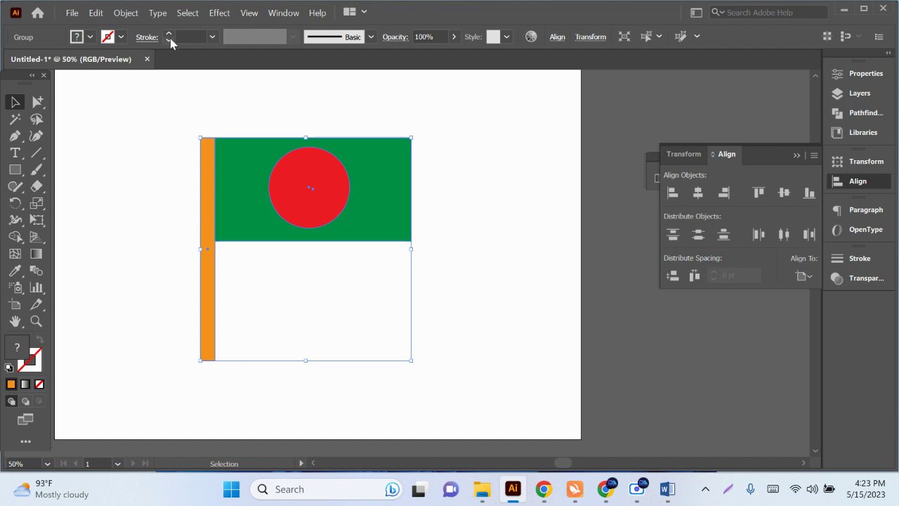
click(219, 12)
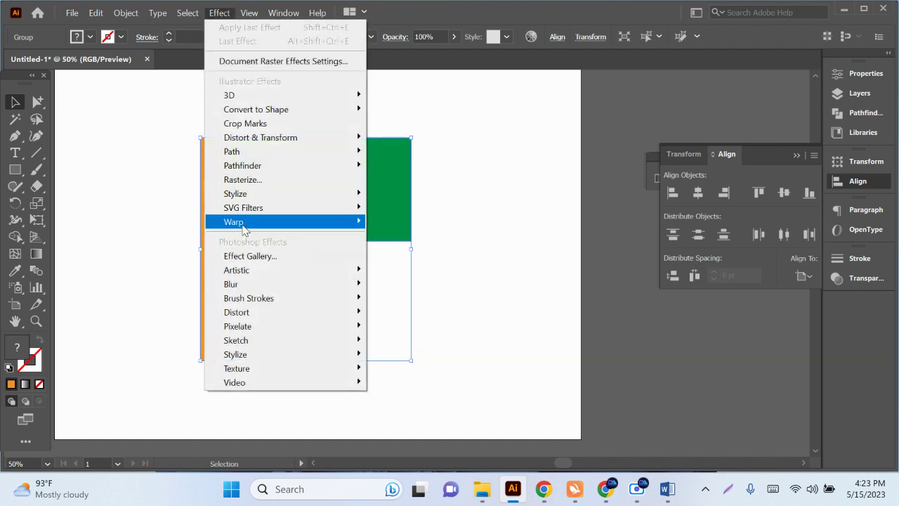
mouse_move(284, 221)
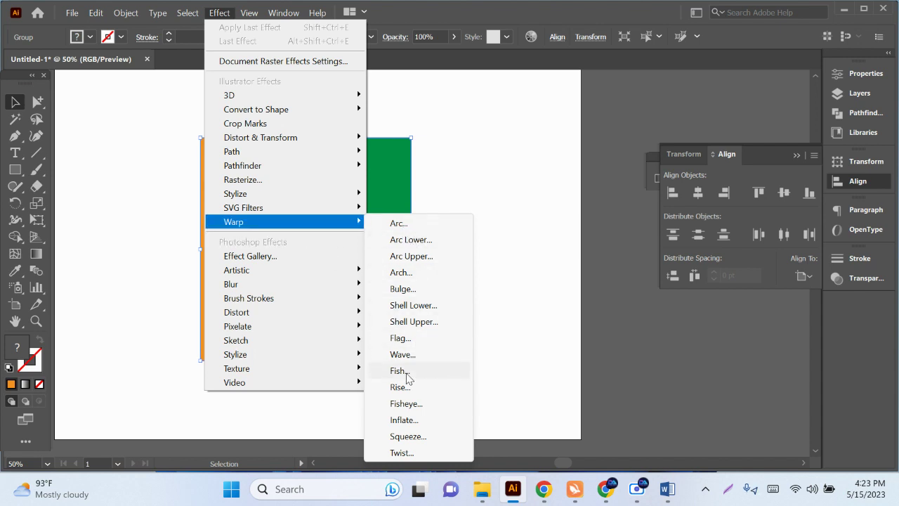
Apply a Flag warp with 12% horizontal bend to the grouped flag and pole
click(399, 338)
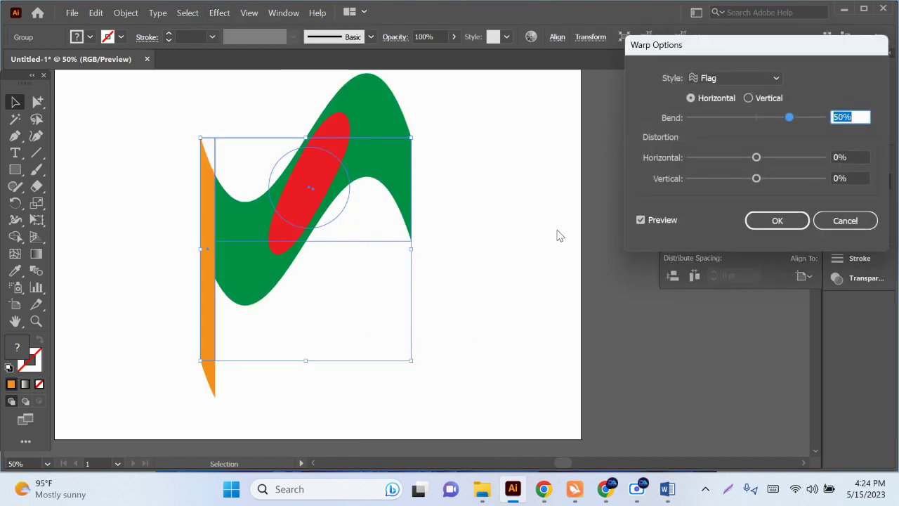
drag(721, 57, 642, 88)
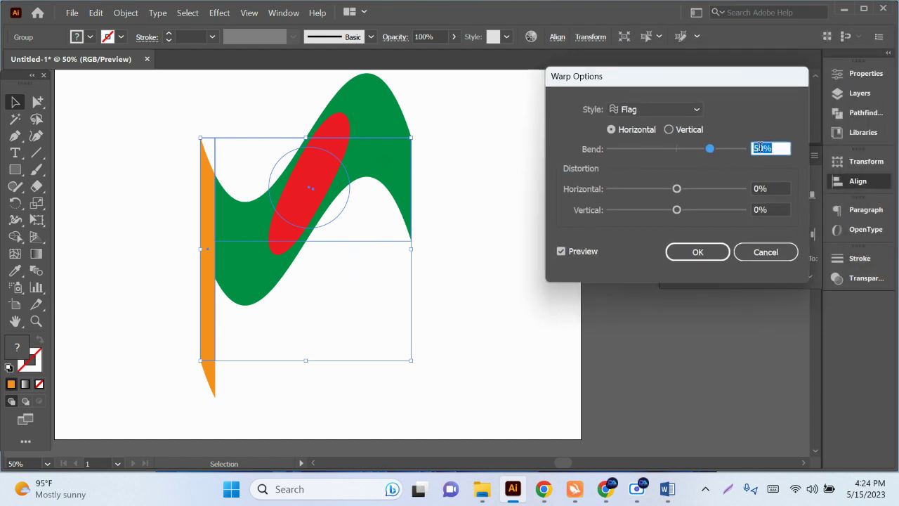
scroll(774, 148, down, 6)
scroll(774, 147, down, 6)
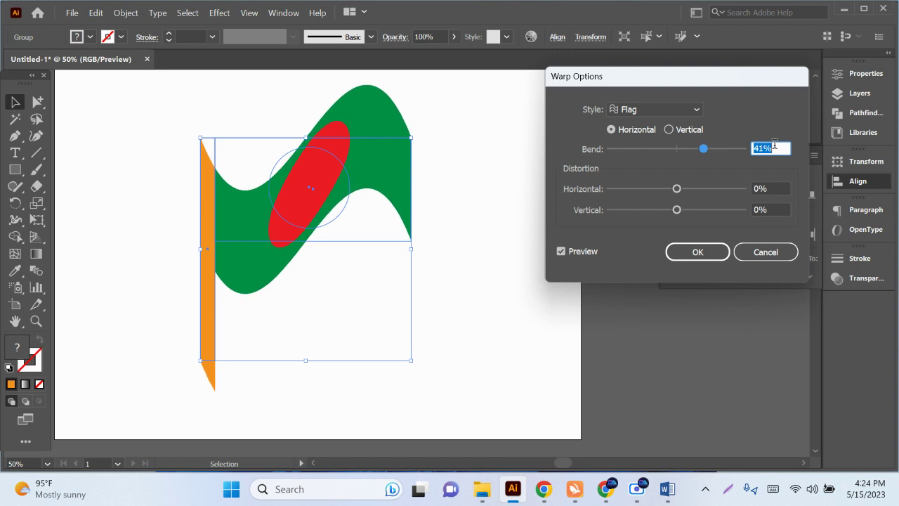
scroll(775, 148, down, 6)
scroll(774, 148, down, 6)
scroll(774, 146, down, 5)
scroll(775, 146, down, 5)
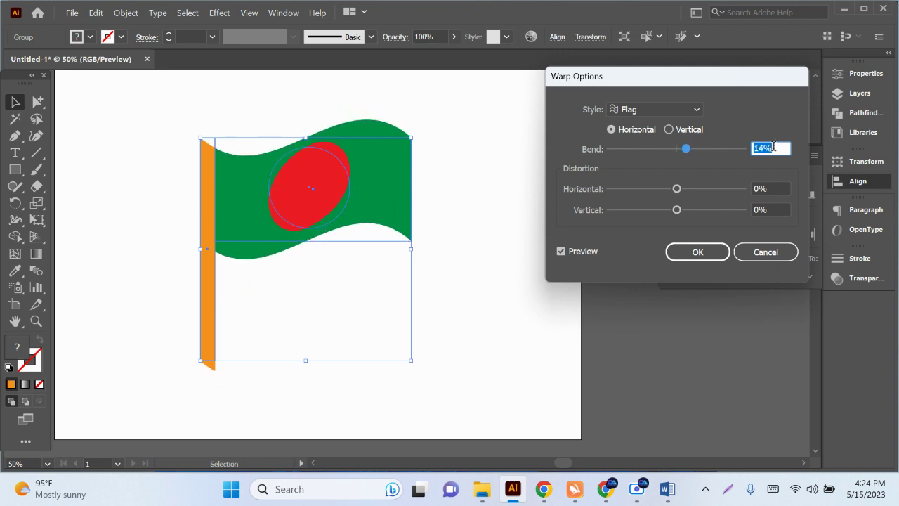
scroll(775, 146, down, 5)
scroll(774, 146, down, 4)
scroll(774, 146, up, 3)
scroll(774, 146, up, 2)
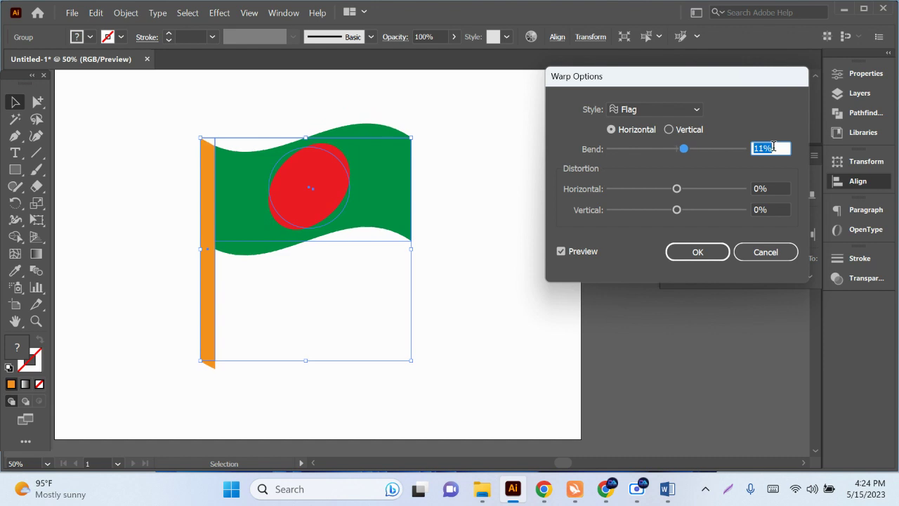
click(712, 257)
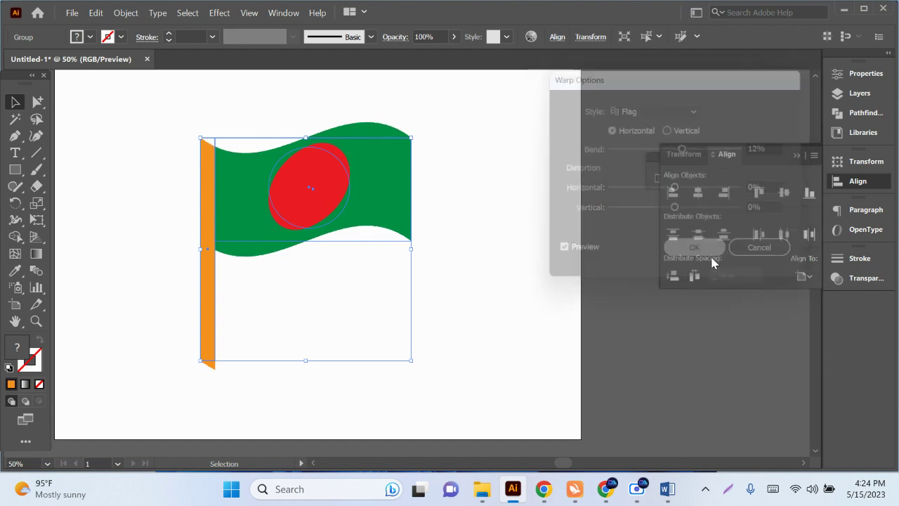
Expand the warped flag's appearance into plain shapes and shift it up and right
click(125, 13)
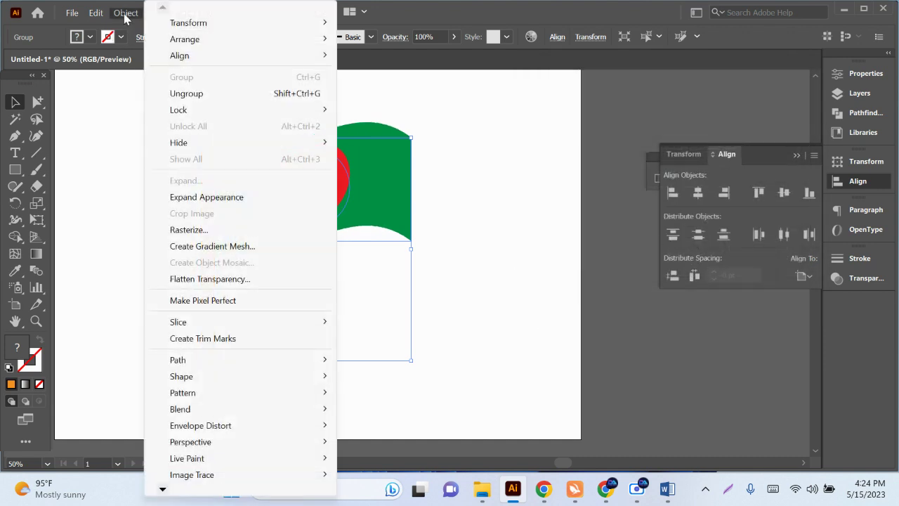
click(187, 200)
mouse_move(286, 210)
mouse_down()
mouse_move(327, 203)
mouse_move(317, 194)
mouse_up()
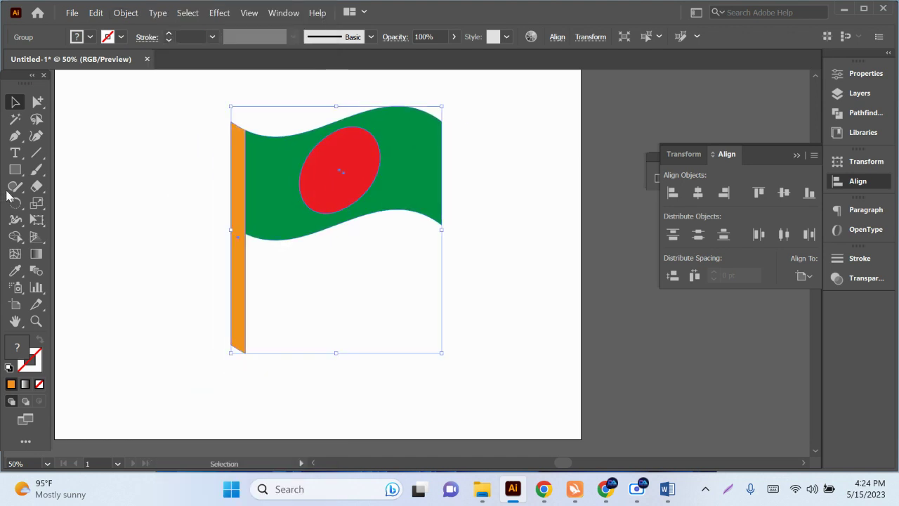
Draw an orange square base centred at the foot of the pole
click(14, 170)
mouse_move(214, 340)
mouse_down()
mouse_move(283, 380)
mouse_move(246, 361)
mouse_up()
click(16, 102)
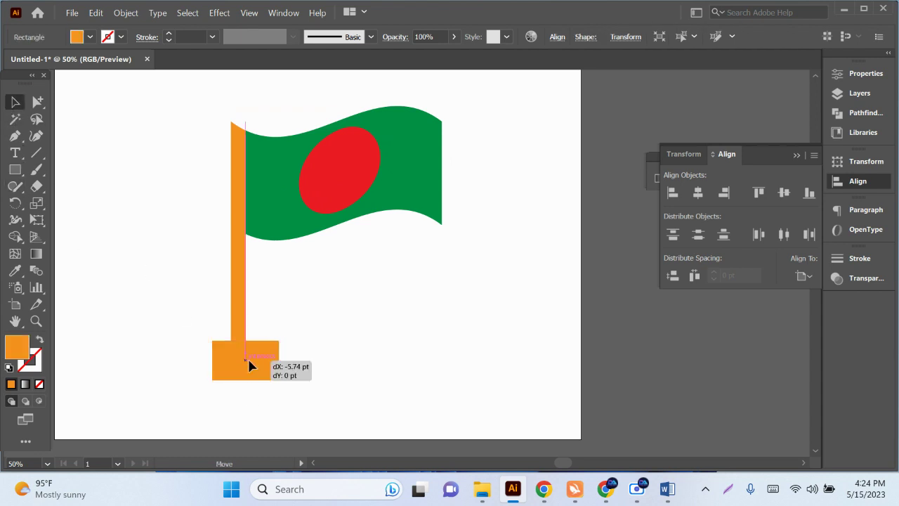
click(373, 344)
scroll(320, 349, up, 1)
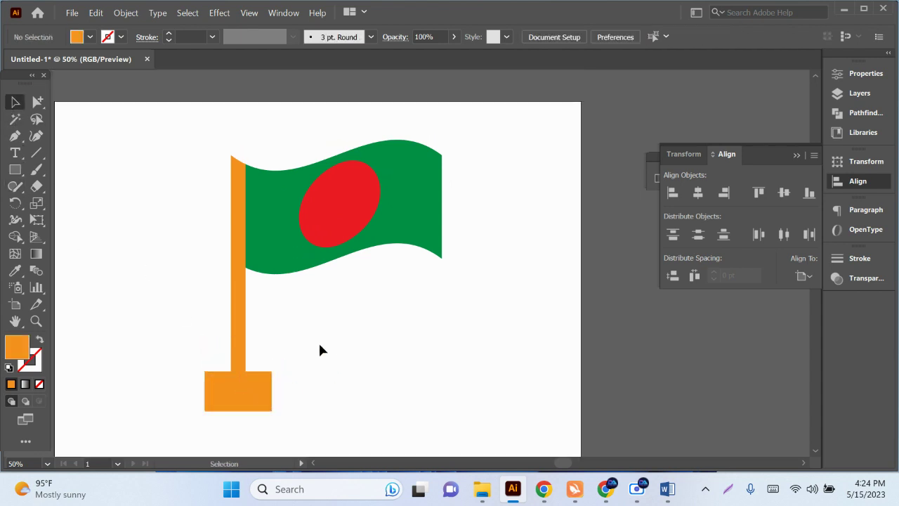
Group the pole, flag and base into one object and position it on the artboard
drag(156, 176, 470, 422)
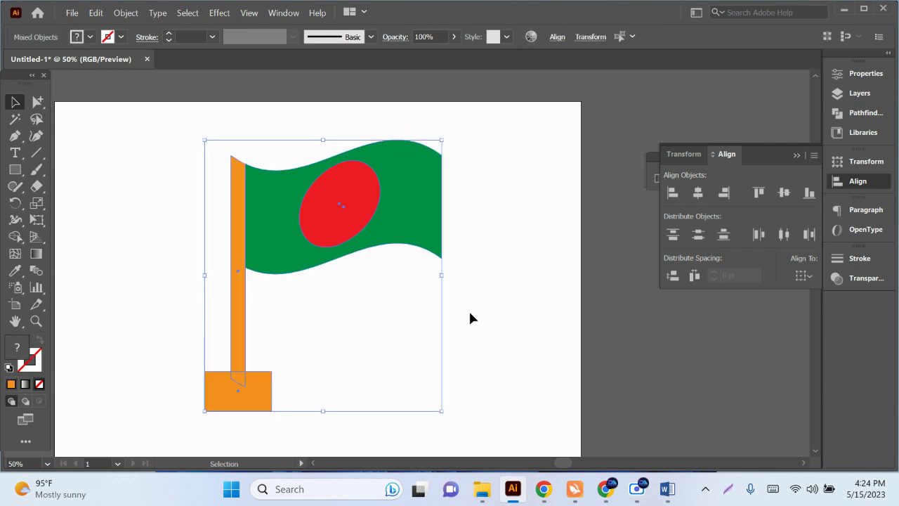
right_click(423, 185)
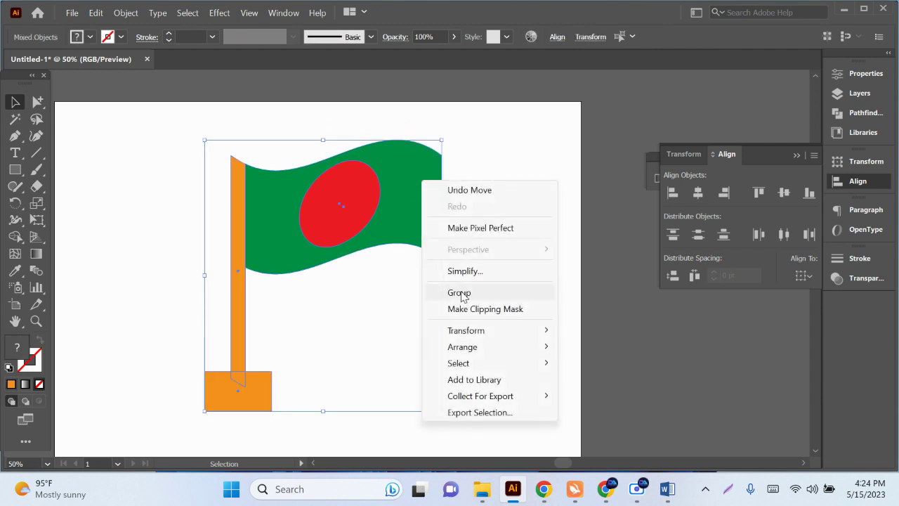
click(463, 294)
scroll(384, 291, down, 1)
drag(356, 281, 356, 262)
click(469, 357)
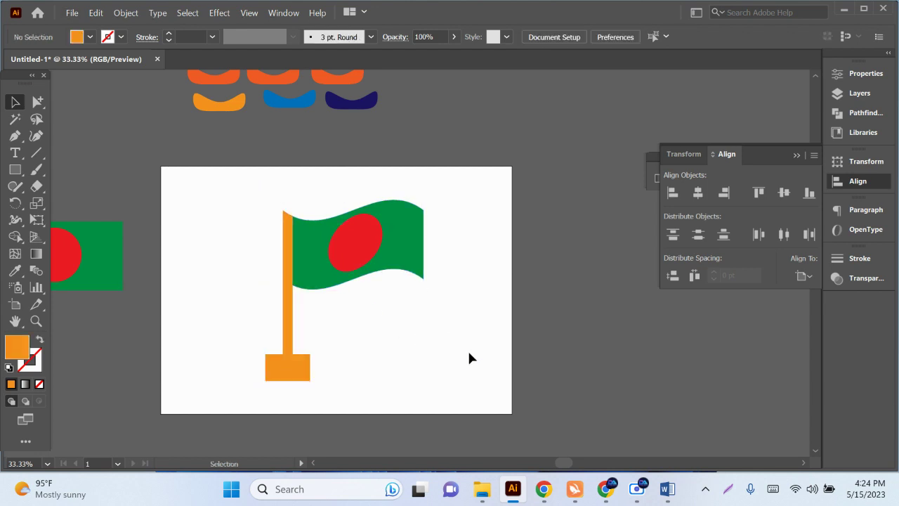
click(72, 12)
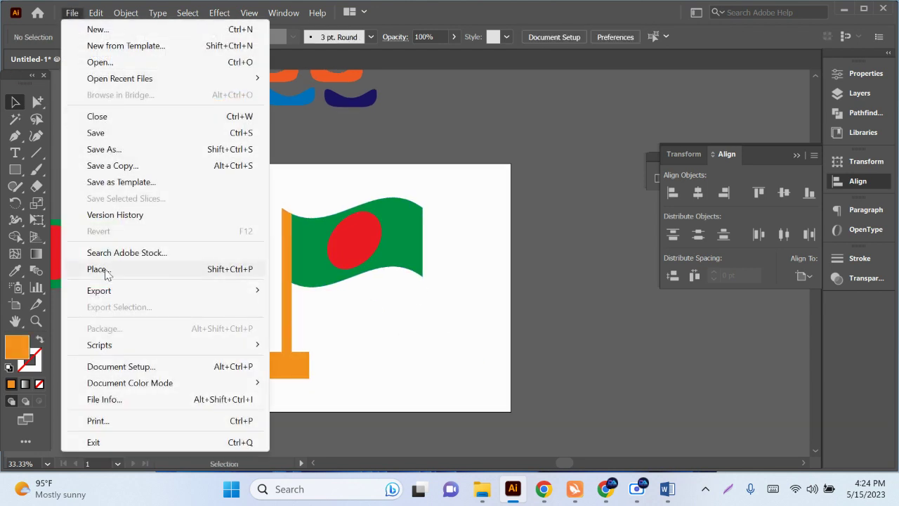
click(106, 149)
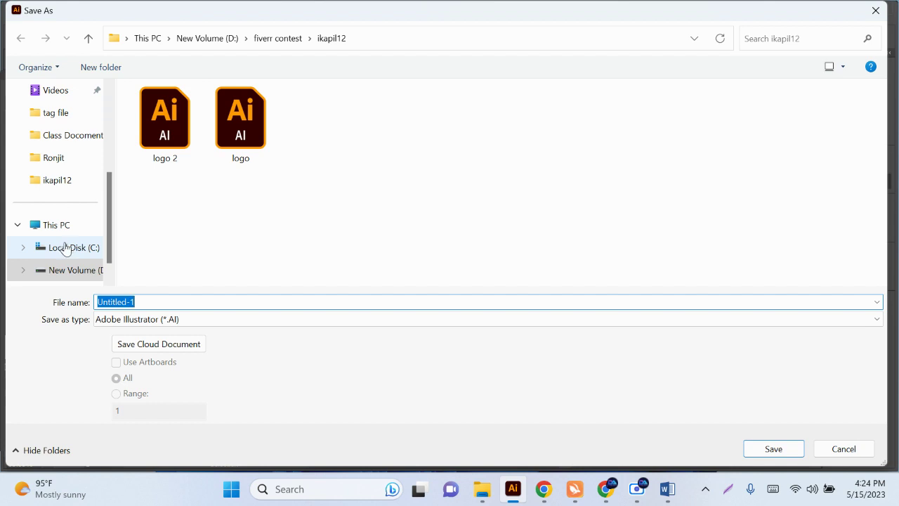
click(846, 446)
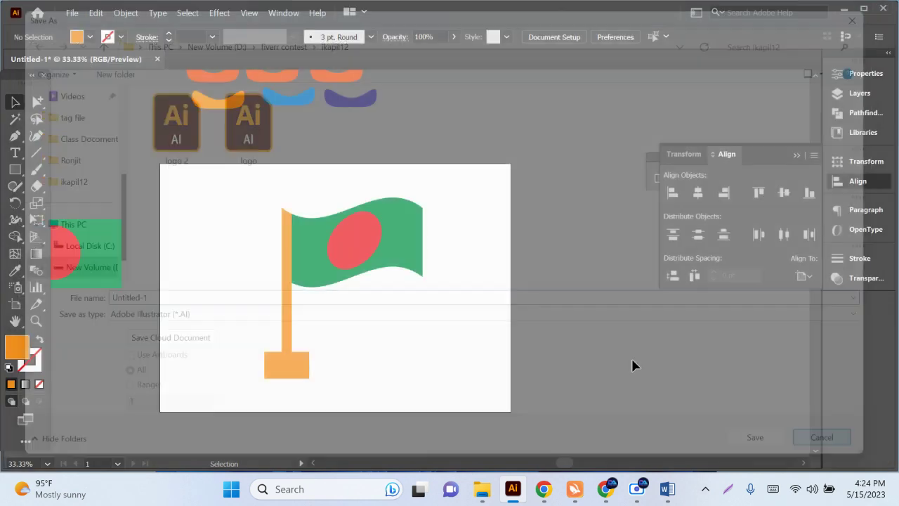
click(605, 490)
click(609, 491)
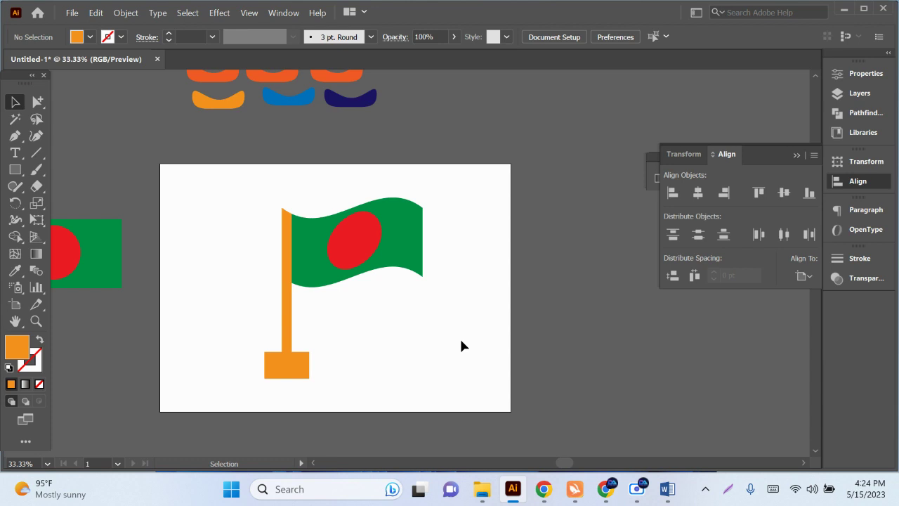
click(636, 490)
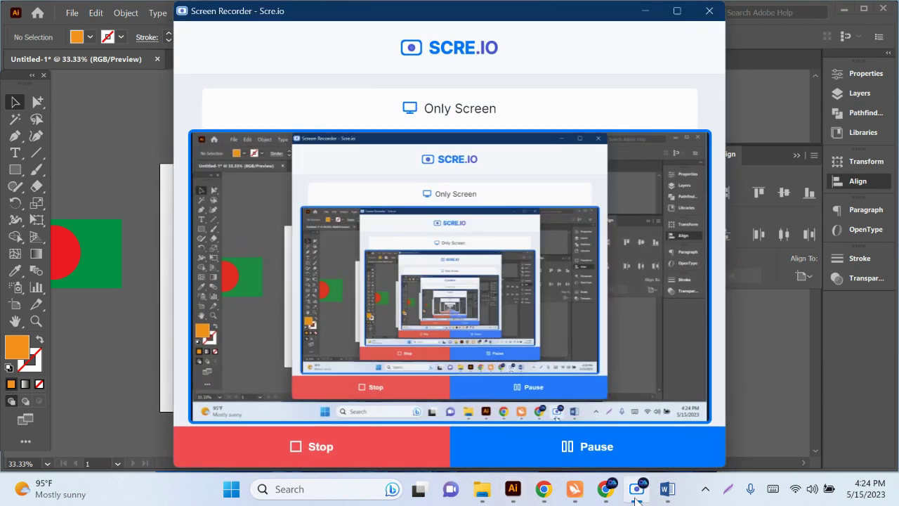
click(636, 492)
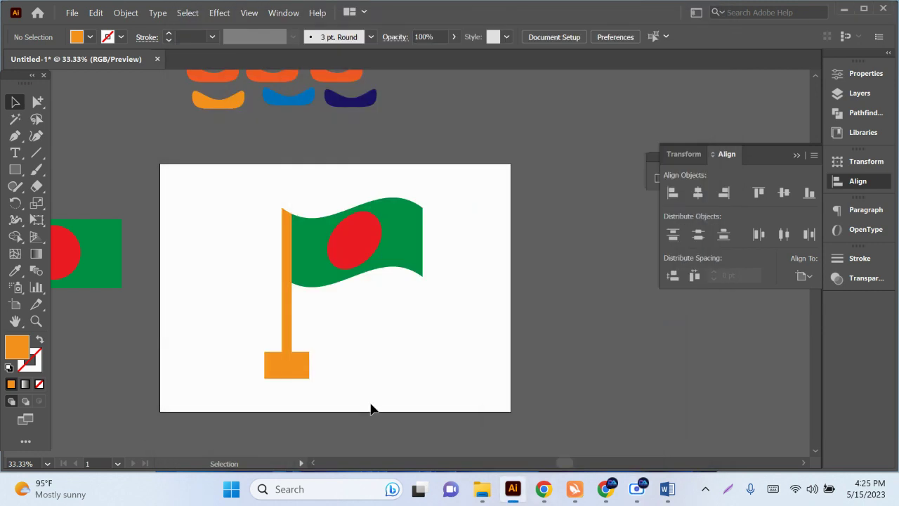
Centre the view on the flag and close the floating Align and Transform panel
scroll(279, 364, up, 2)
drag(437, 325, 403, 359)
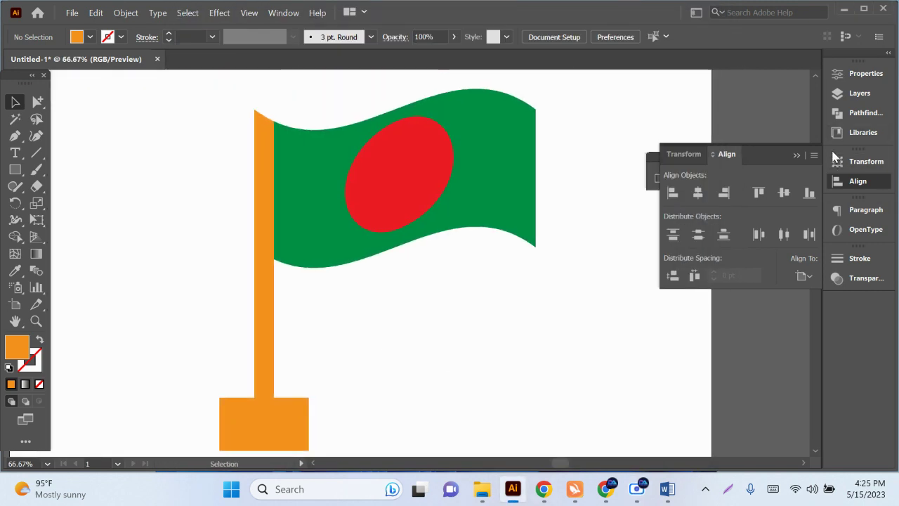
click(798, 154)
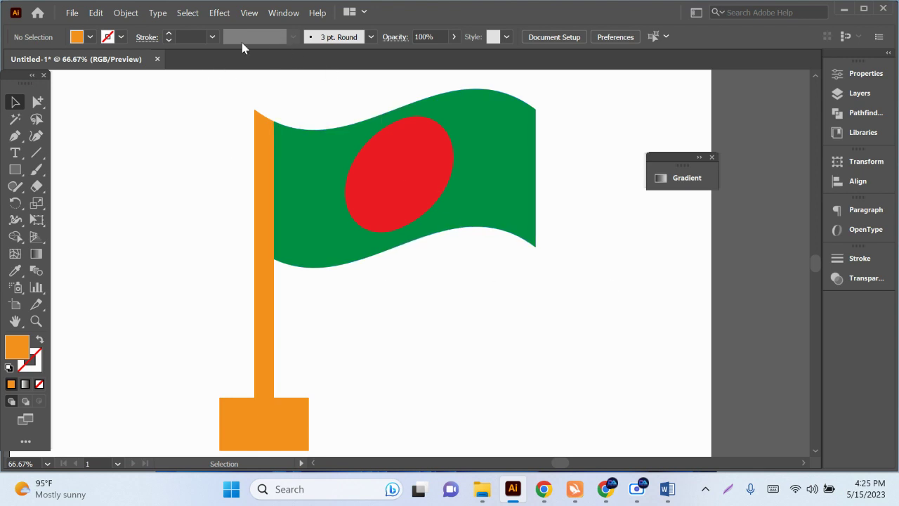
Open the Effect warp list and dismiss it without applying any warp
click(214, 14)
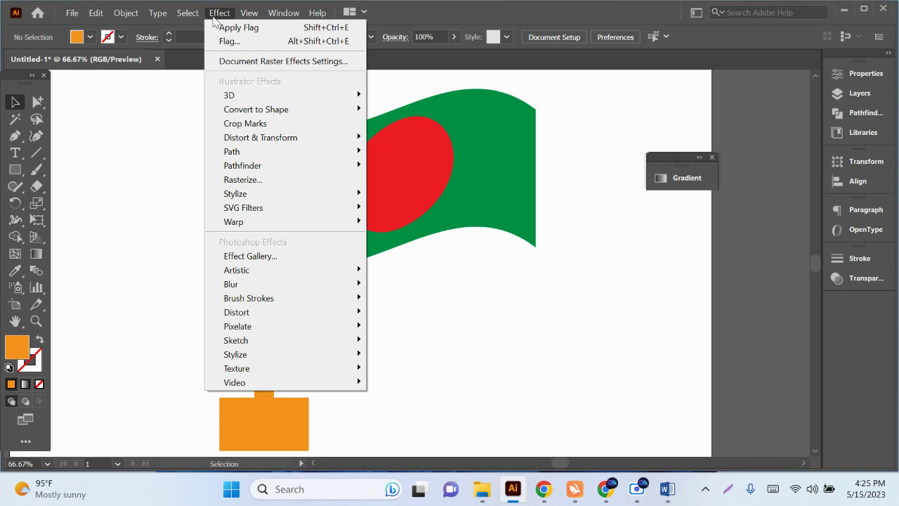
mouse_move(233, 221)
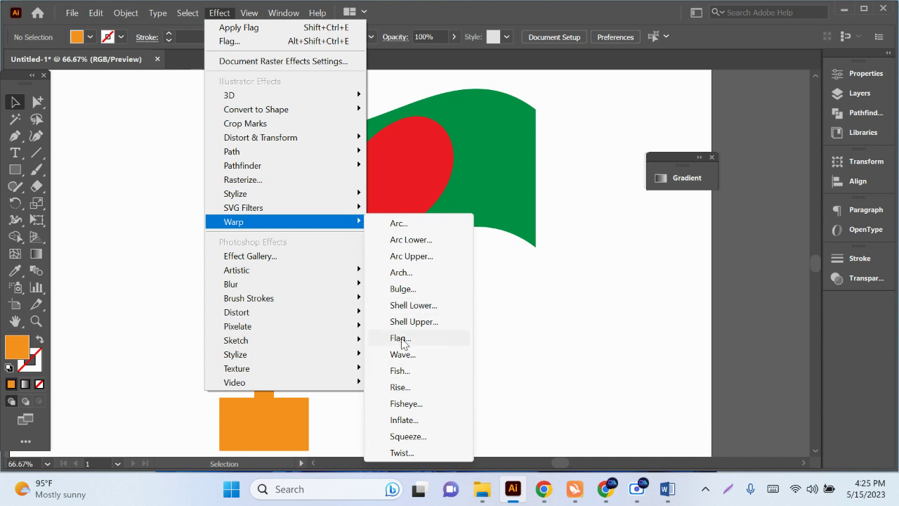
click(562, 356)
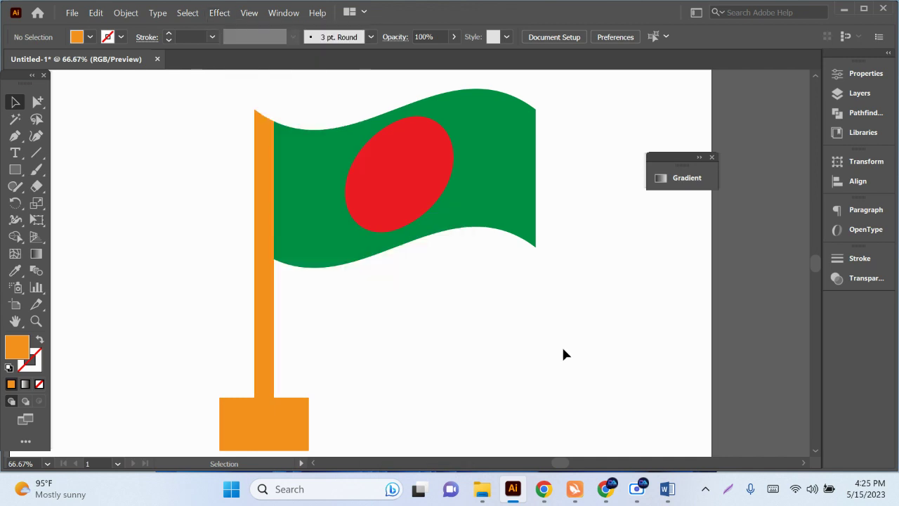
scroll(498, 323, down, 1)
scroll(499, 320, down, 1)
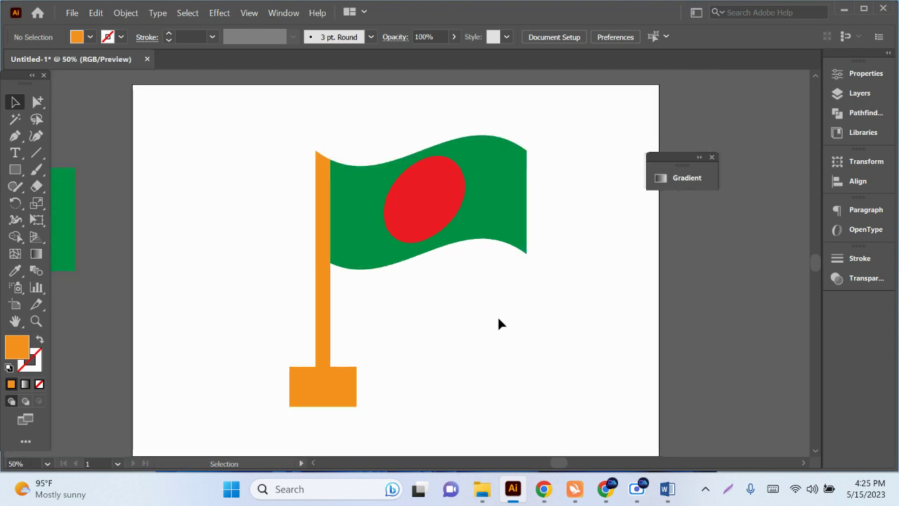